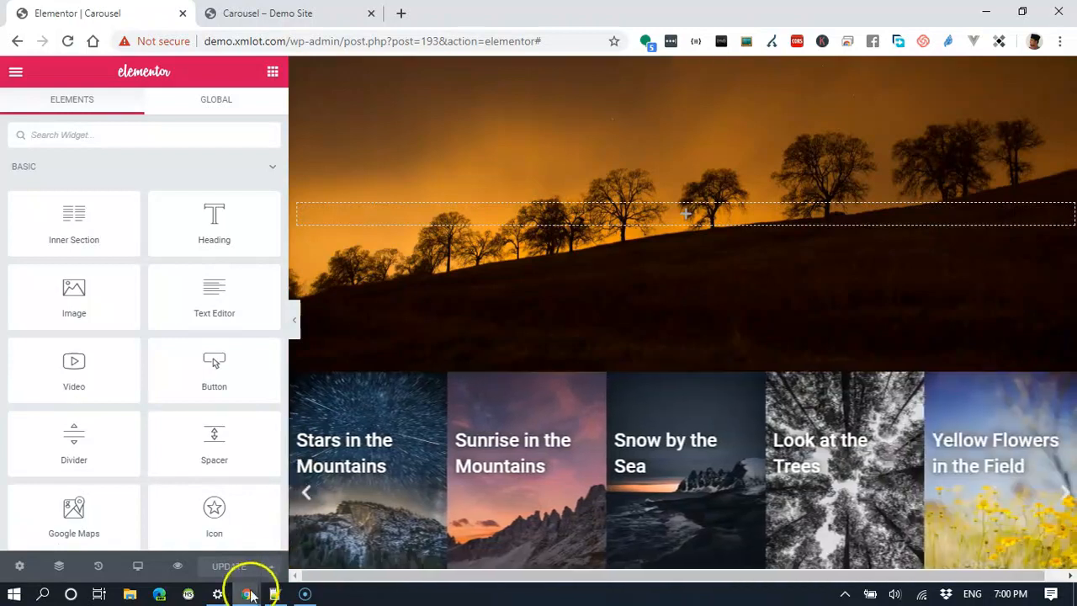
Switch to the incognito Carousel demo page and test the slide links to wordpress.org and elementor.com, returning to the carousel after each.
{"action": "left_click", "coordinate": [249, 590]}
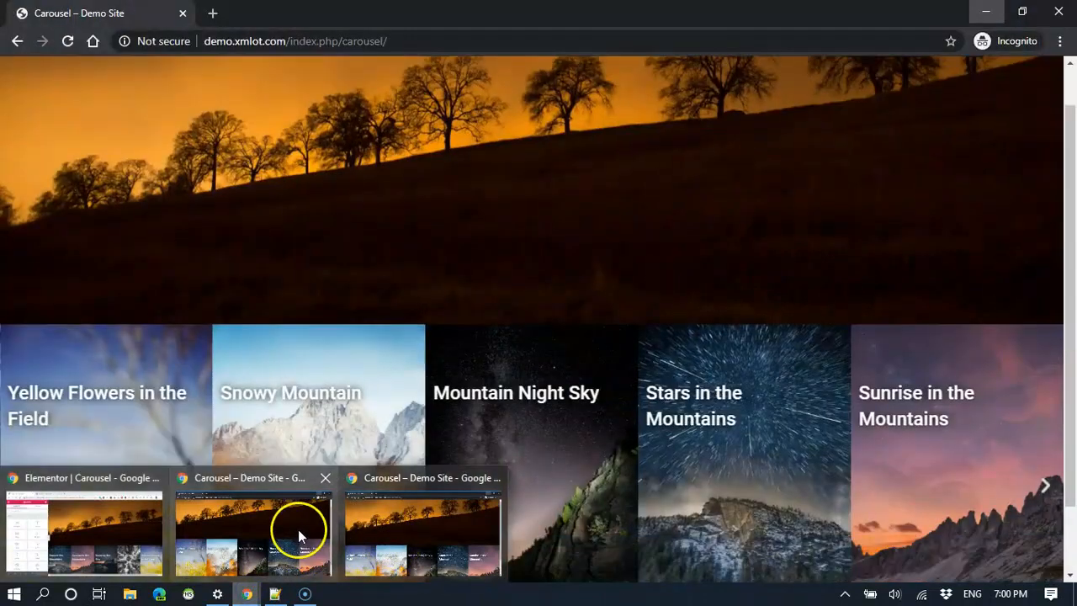
{"action": "left_click", "coordinate": [298, 529]}
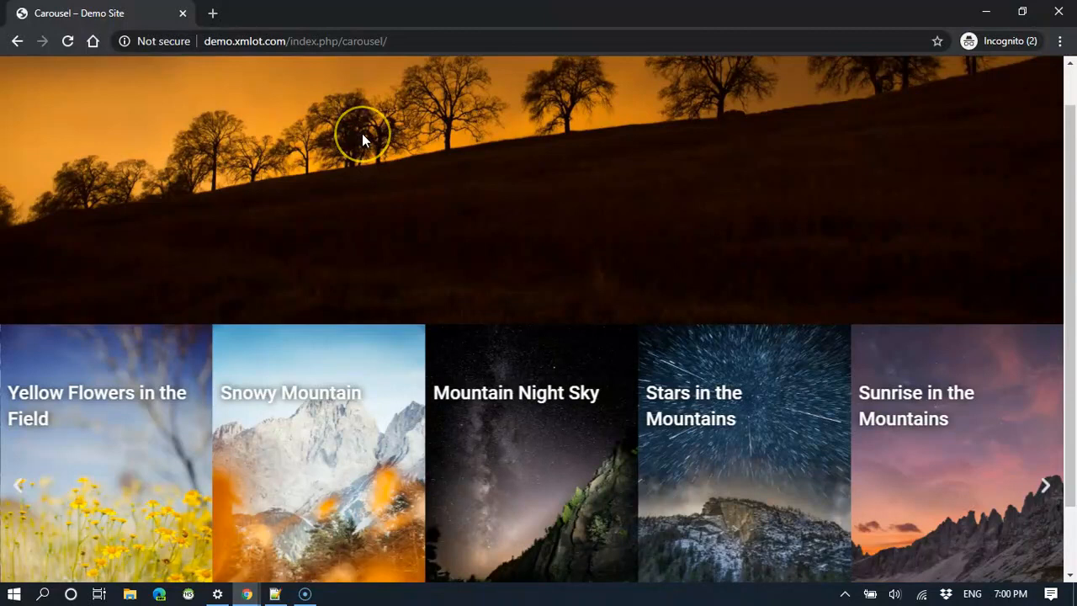
{"action": "scroll", "coordinate": [362, 135], "scroll_direction": "down", "scroll_amount": 1}
{"action": "scroll", "coordinate": [363, 134], "scroll_direction": "up", "scroll_amount": 2}
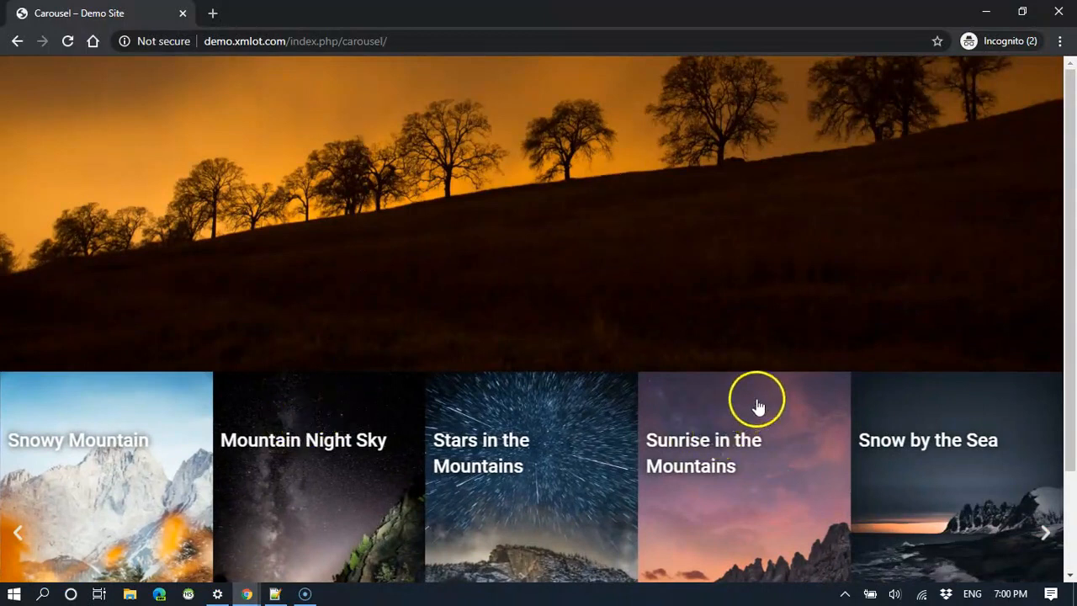
{"action": "left_click", "coordinate": [154, 406]}
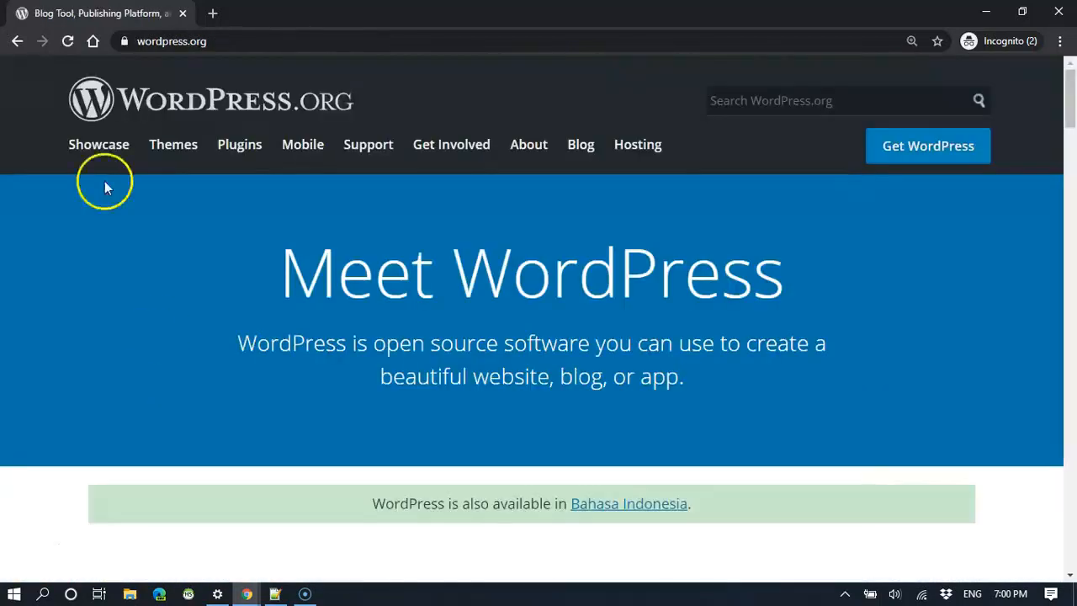
{"action": "left_click", "coordinate": [18, 40]}
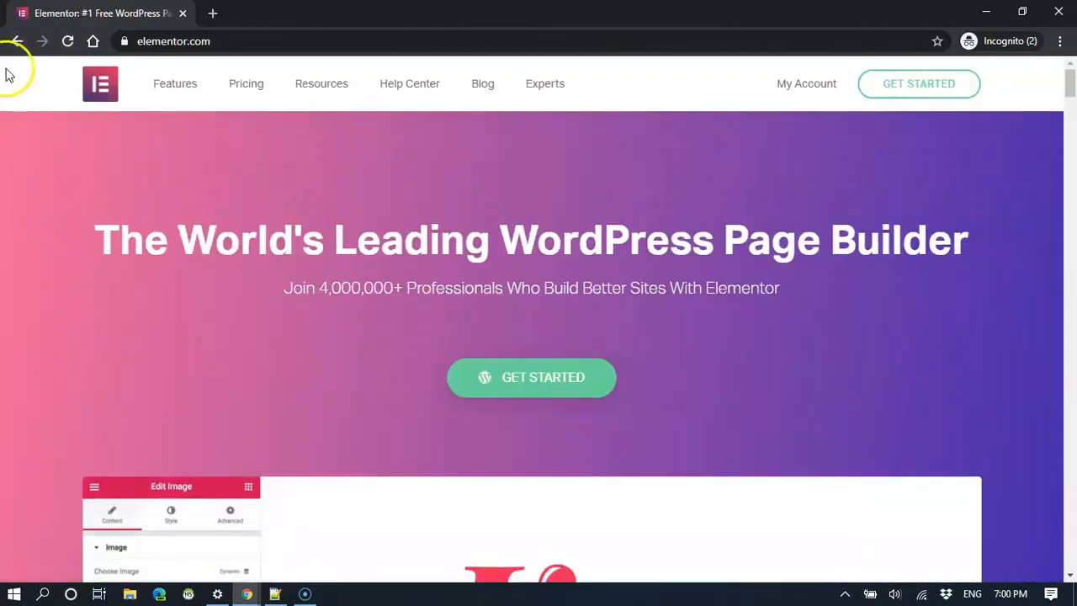
{"action": "left_click", "coordinate": [16, 41]}
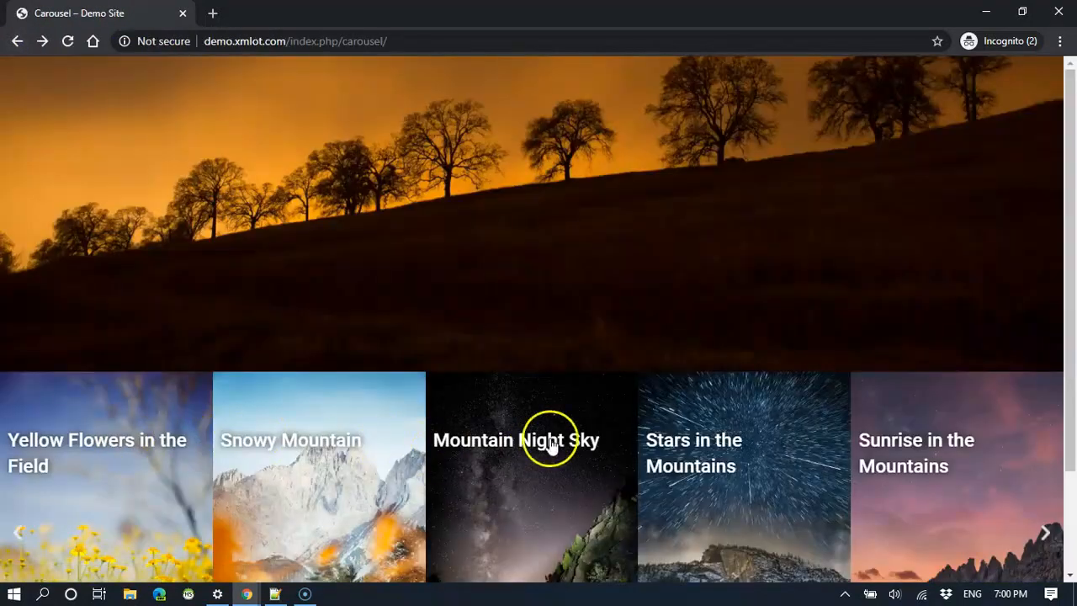
Test the slide links to wordpress.com and uaelementor.com, swiping the carousel in between and returning to it each time.
{"action": "left_click", "coordinate": [572, 414]}
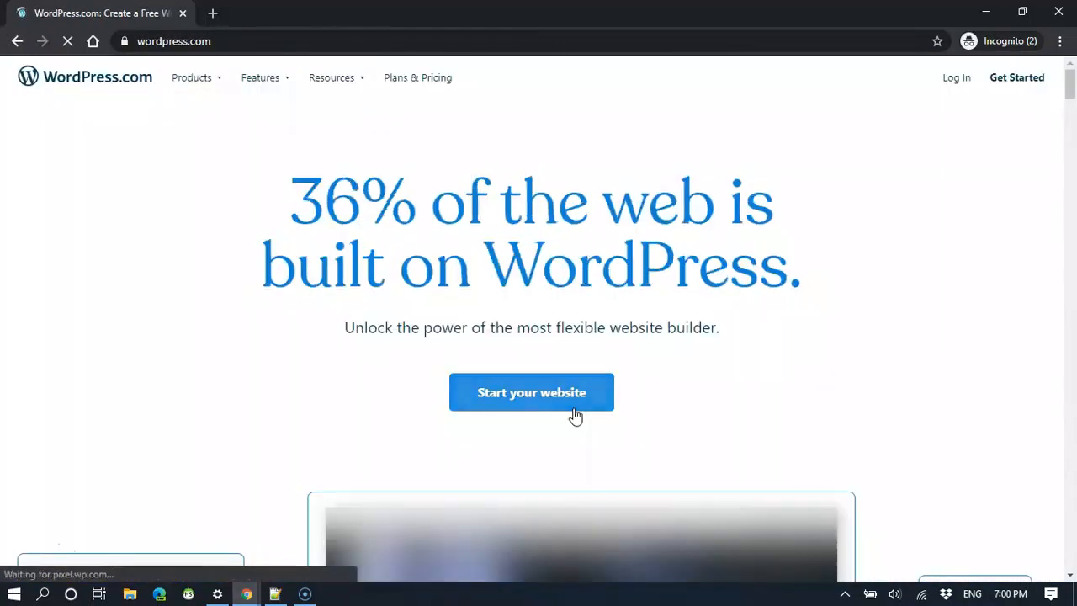
{"action": "left_click", "coordinate": [16, 41]}
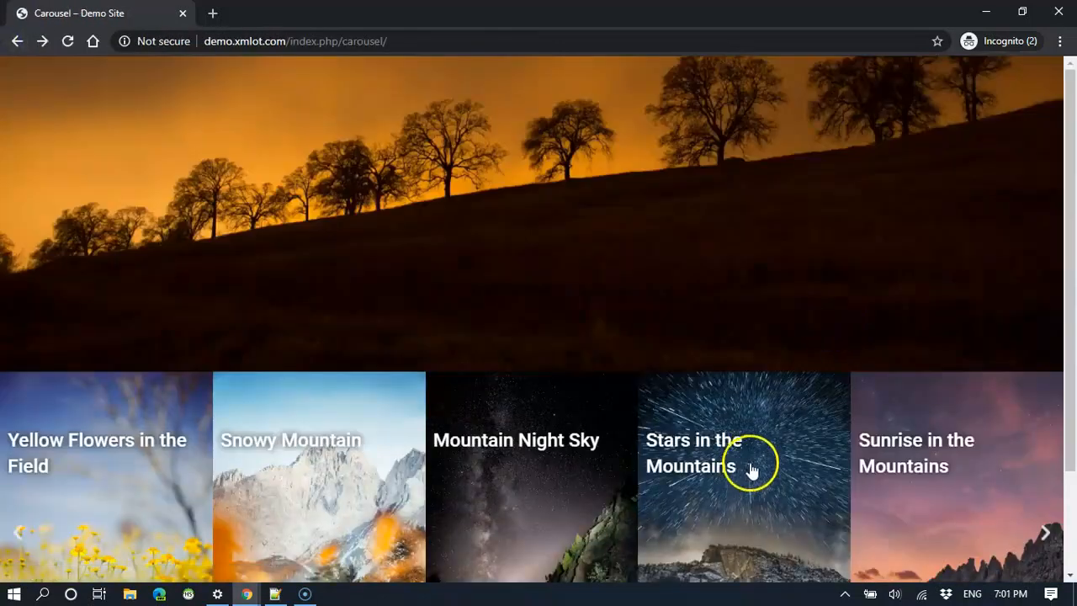
{"action": "left_click_drag", "start_coordinate": [751, 470], "coordinate": [793, 447]}
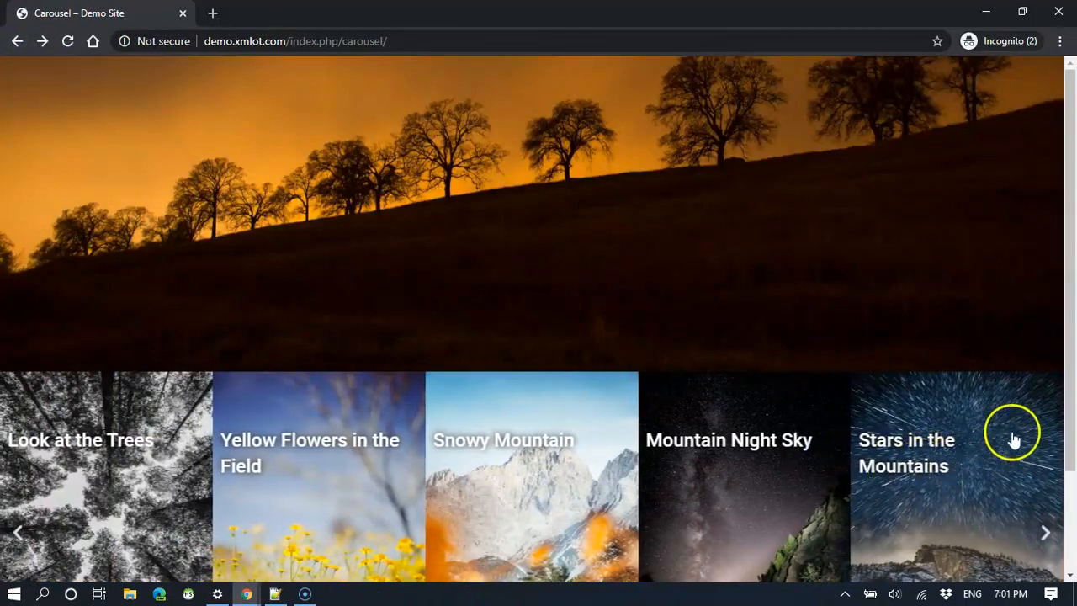
{"action": "left_click", "coordinate": [988, 429]}
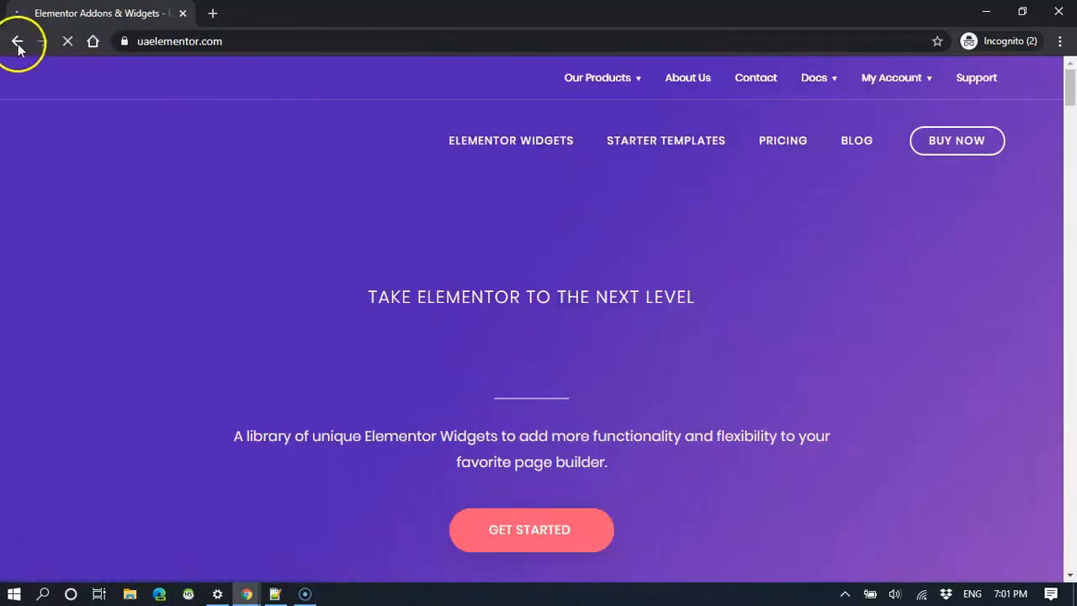
{"action": "left_click", "coordinate": [18, 42]}
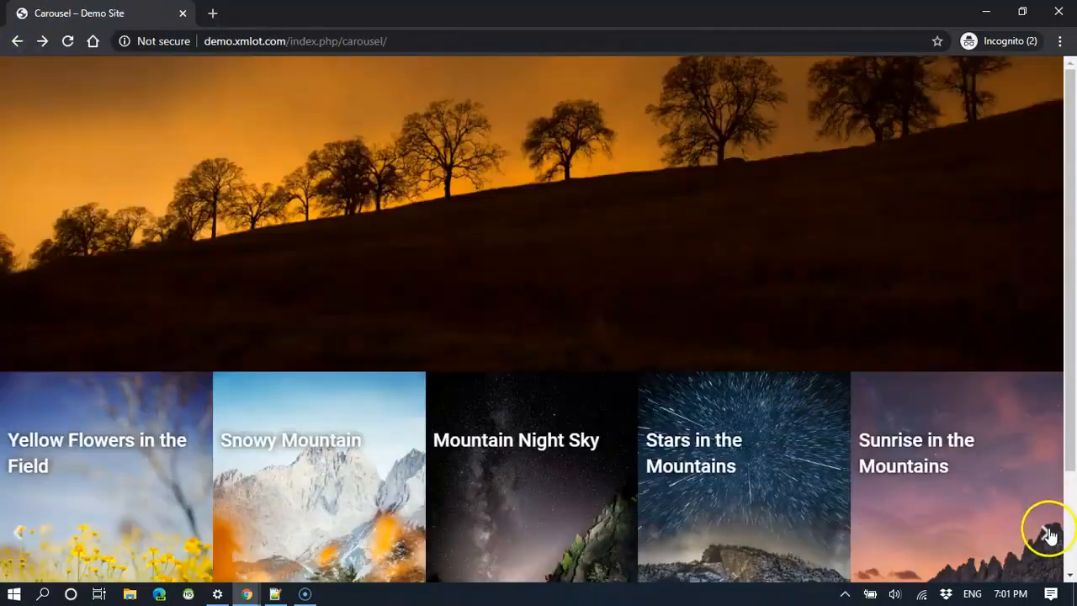
Advance the carousel several slides, open the slide linked to the Fiverr profile, and return to the carousel page.
{"action": "left_click", "coordinate": [1049, 534]}
{"action": "left_click", "coordinate": [1045, 537]}
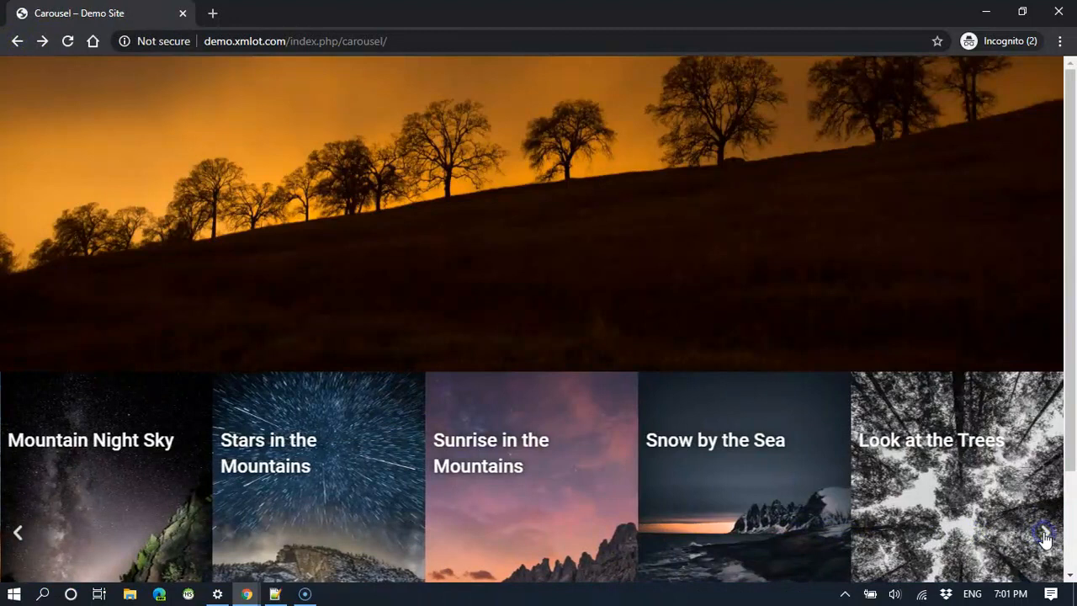
{"action": "left_click", "coordinate": [1045, 537]}
{"action": "left_click", "coordinate": [282, 498]}
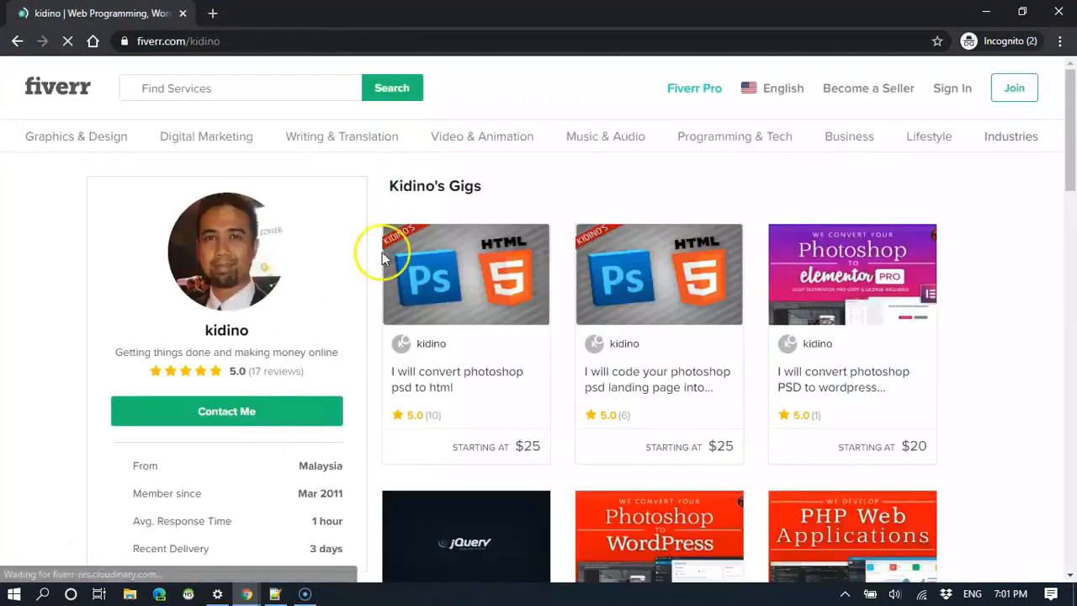
{"action": "left_click", "coordinate": [13, 42]}
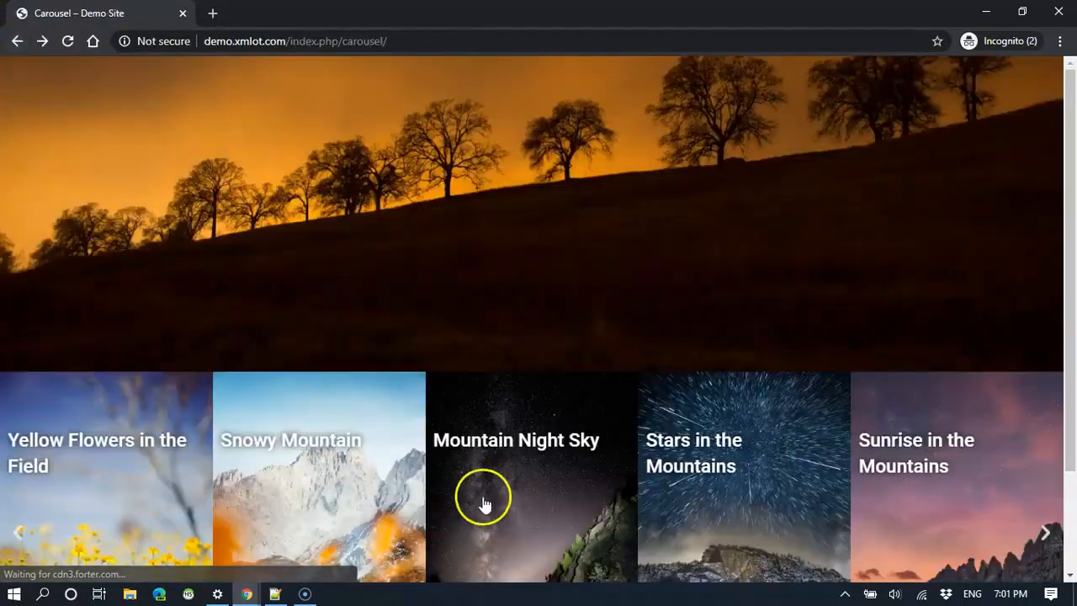
Advance the carousel to the slide linked to the YouTube timeline tutorial, open it, pause the video and return to the carousel.
{"action": "left_click", "coordinate": [1046, 533]}
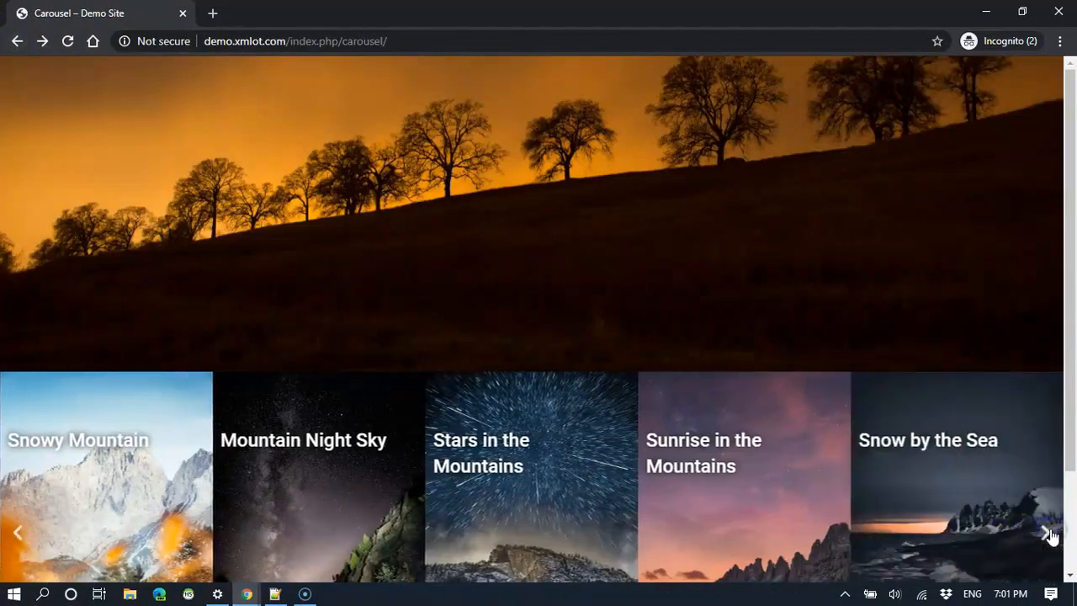
{"action": "left_click", "coordinate": [1046, 532]}
{"action": "left_click", "coordinate": [1046, 533]}
{"action": "left_click", "coordinate": [719, 515]}
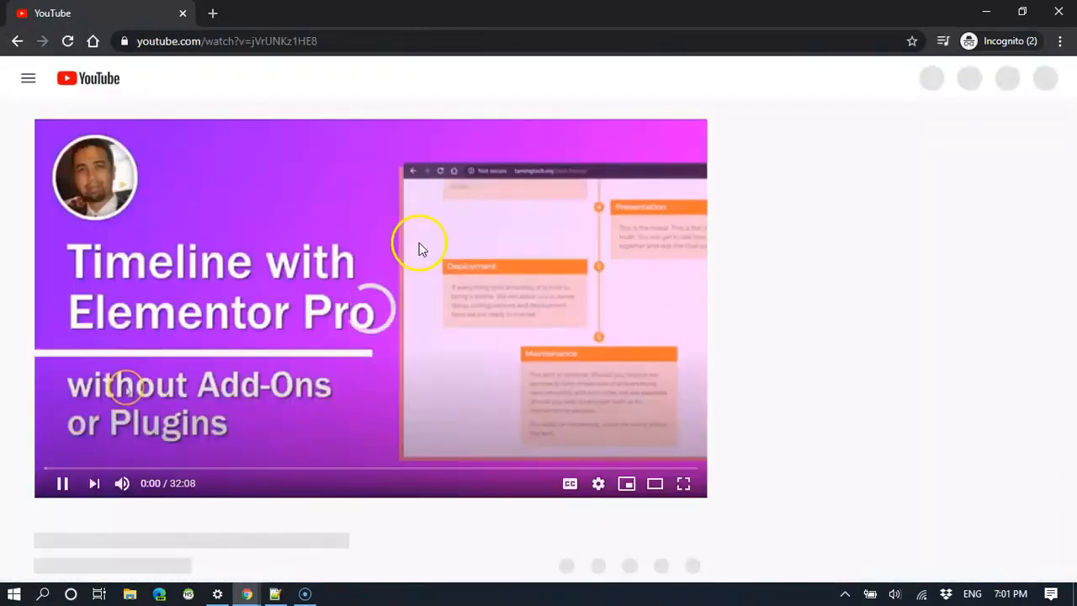
{"action": "left_click", "coordinate": [55, 483]}
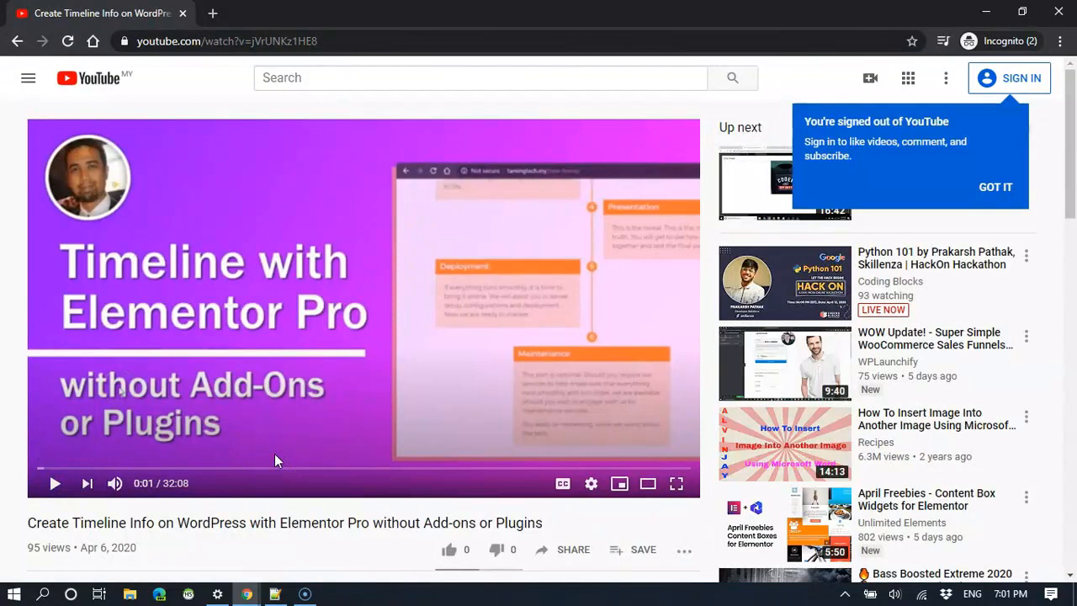
{"action": "left_click", "coordinate": [18, 51]}
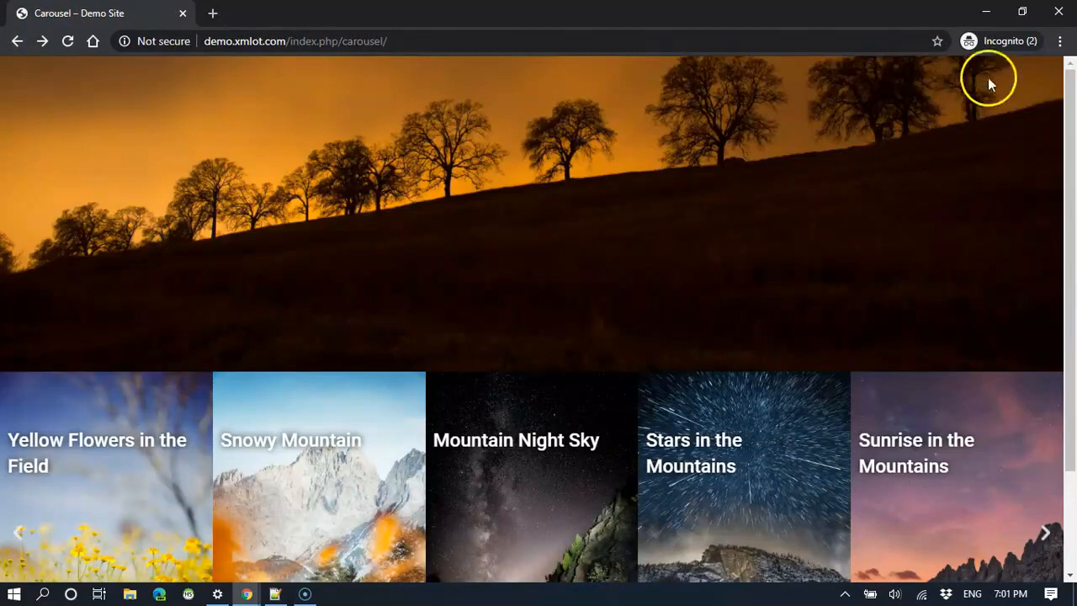
Switch to the Elementor editor, search the widgets for "carousel" and place an Image Carousel between the hero image and the existing carousel.
{"action": "left_click", "coordinate": [246, 593]}
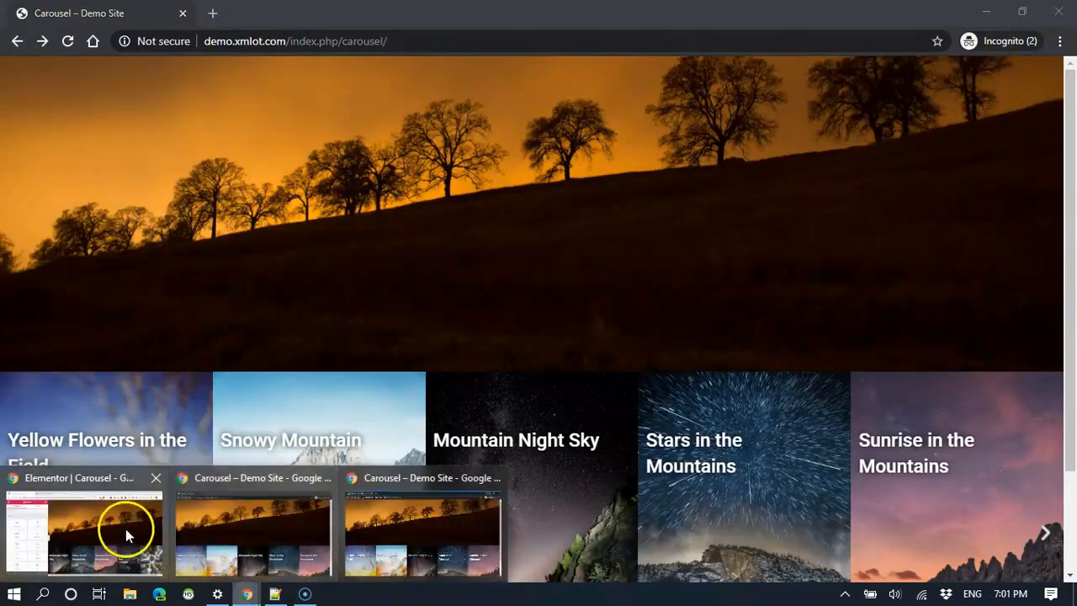
{"action": "left_click", "coordinate": [126, 528]}
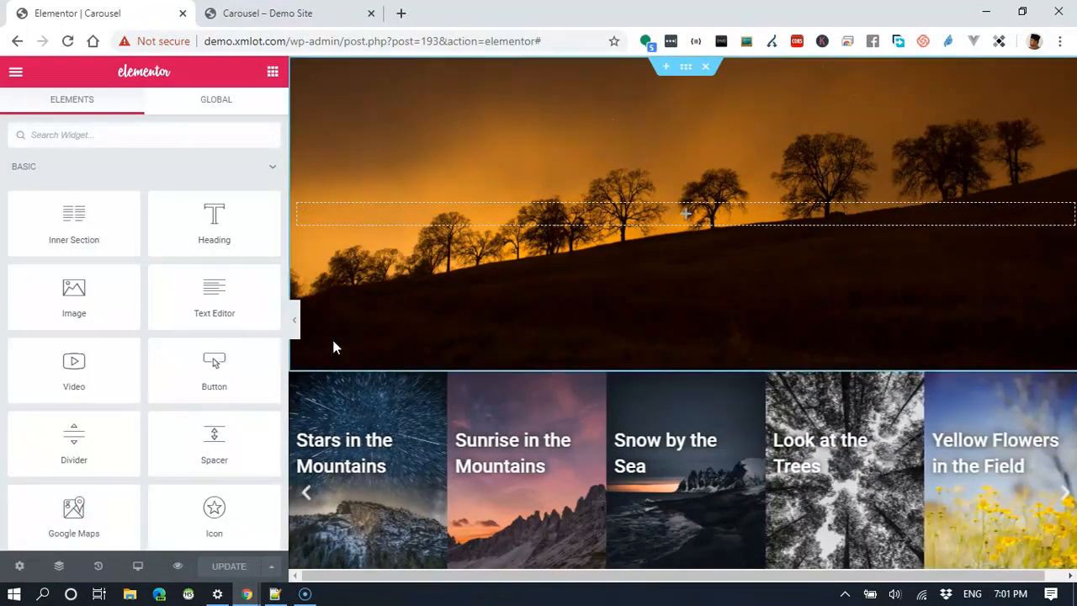
{"action": "scroll", "coordinate": [697, 392], "scroll_direction": "down", "scroll_amount": 3}
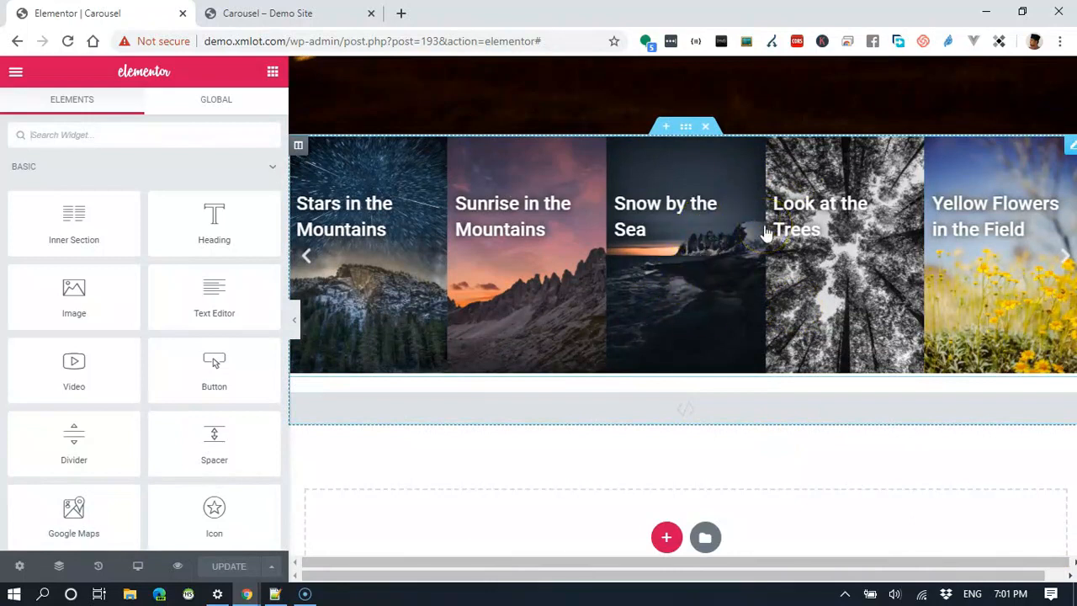
{"action": "scroll", "coordinate": [765, 234], "scroll_direction": "up", "scroll_amount": 3}
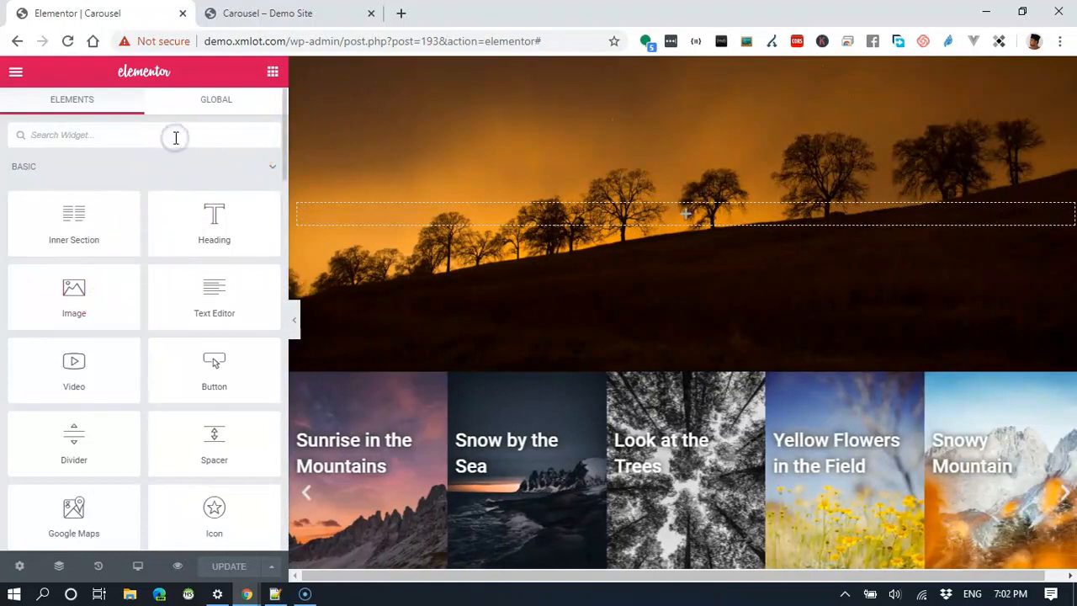
{"action": "type", "text": "carousel"}
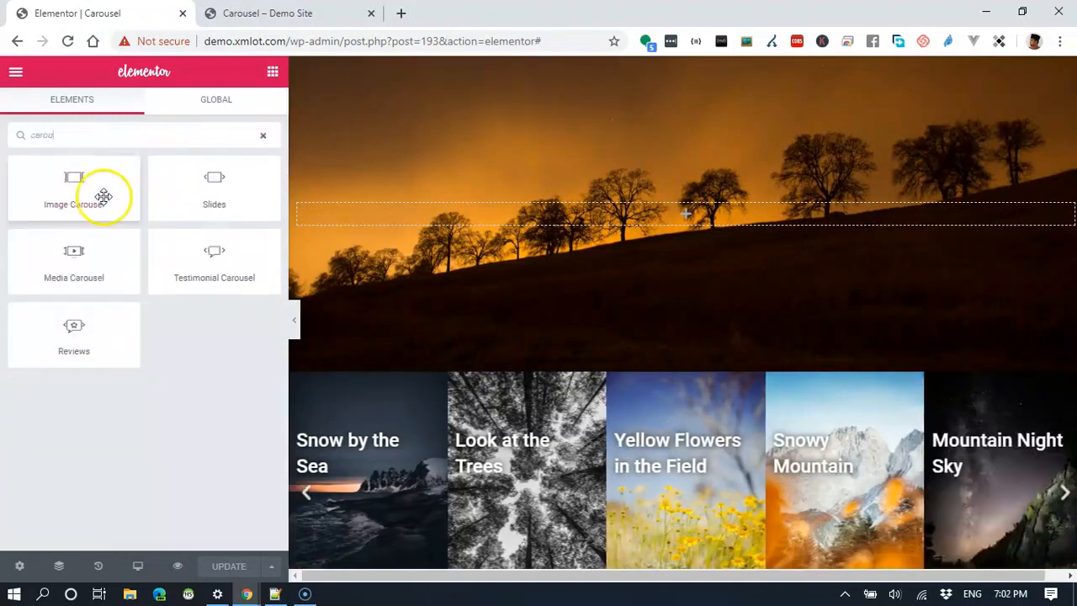
{"action": "left_click_drag", "start_coordinate": [97, 197], "coordinate": [639, 392]}
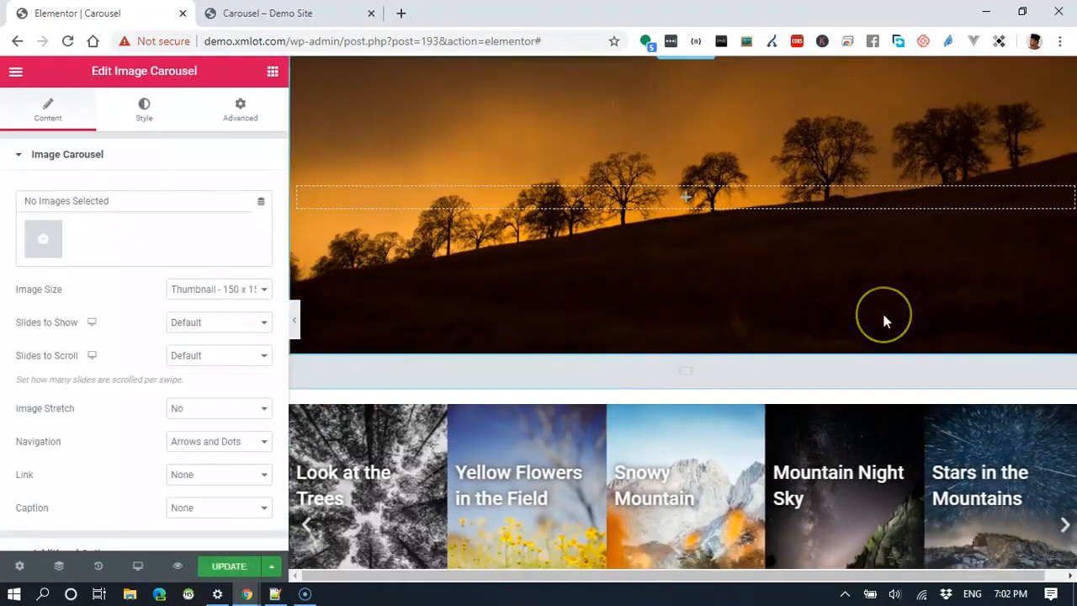
{"action": "scroll", "coordinate": [881, 318], "scroll_direction": "down", "scroll_amount": 1}
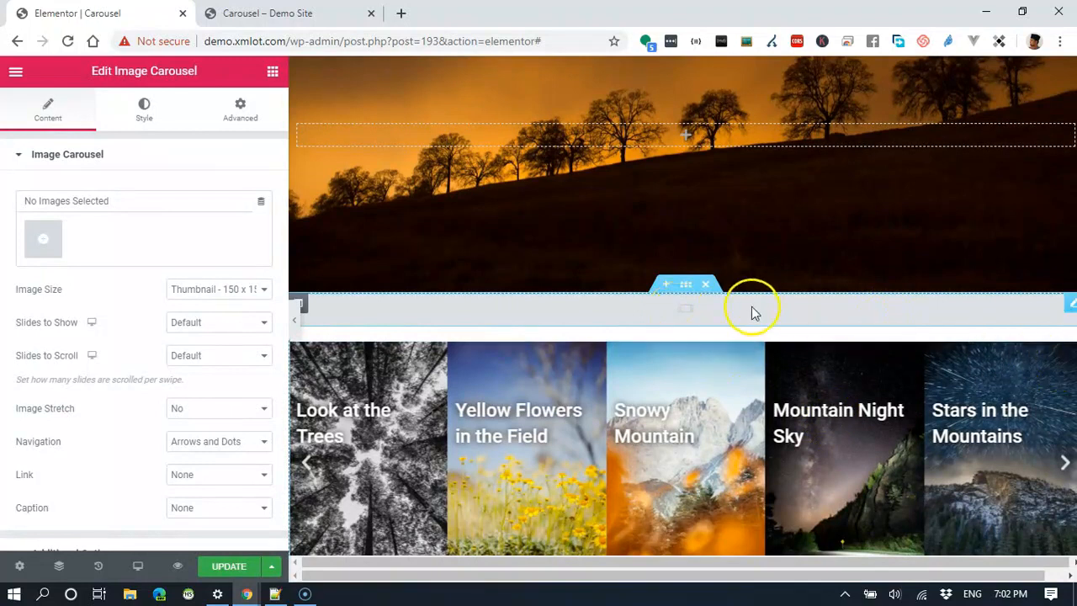
Insert a gallery of eight library images into the Image Carousel, from the black-and-white trees to the yellow flowers, skipping the duplicate sunrise mountains.
{"action": "left_click", "coordinate": [51, 239]}
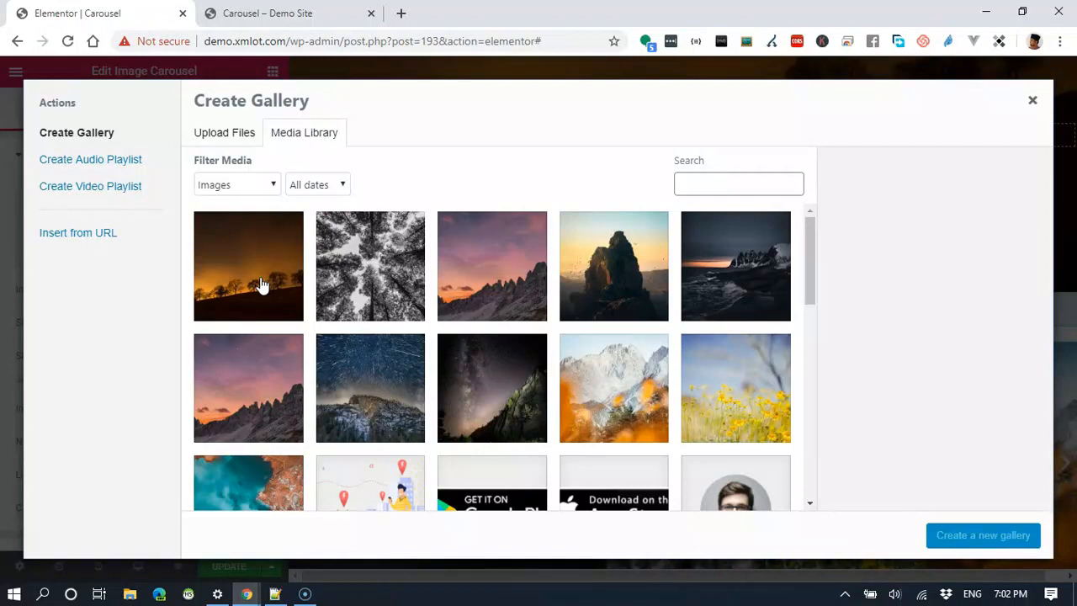
{"action": "left_click", "coordinate": [354, 271]}
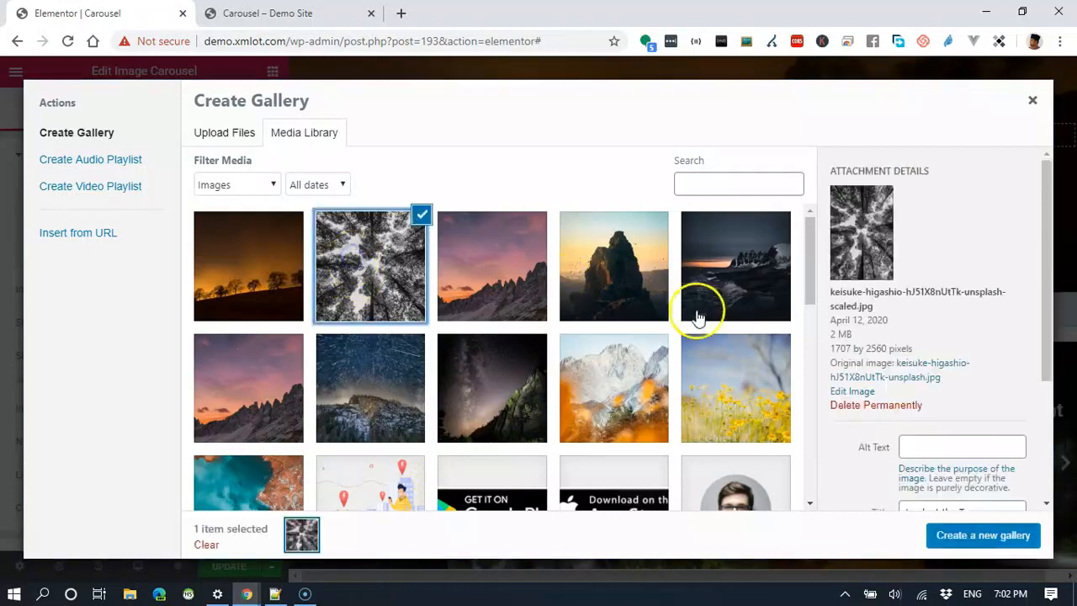
{"action": "left_click", "coordinate": [730, 395], "text": "shift"}
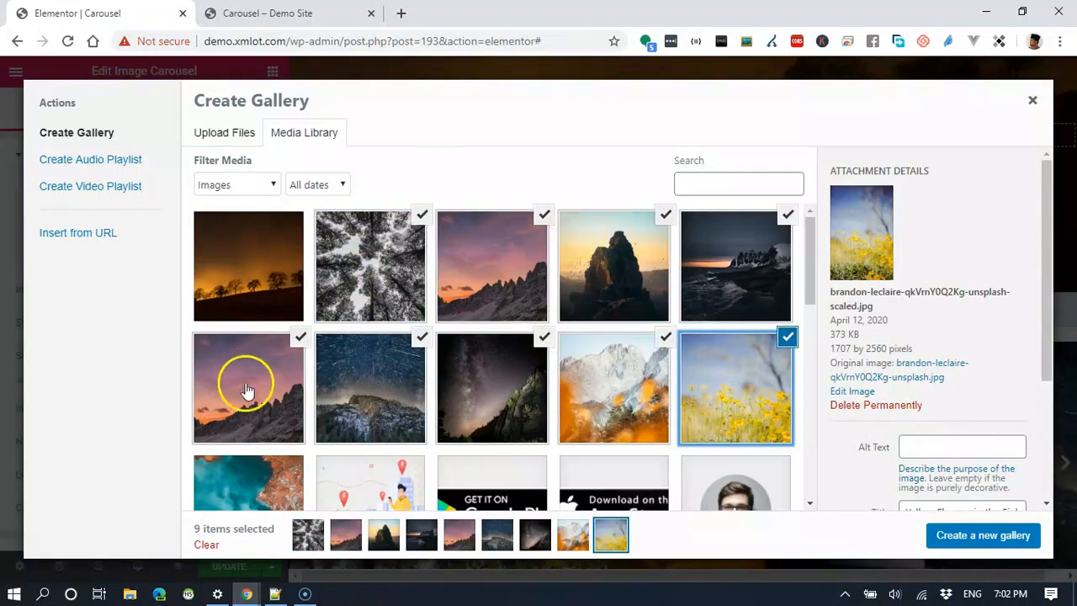
{"action": "left_click", "coordinate": [300, 337]}
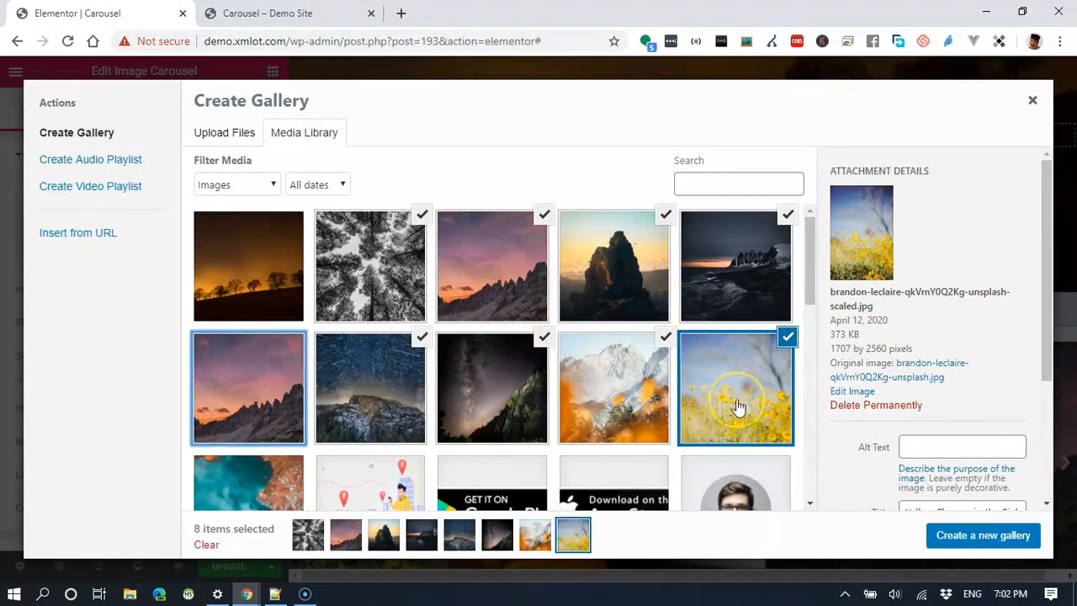
{"action": "left_click", "coordinate": [981, 536]}
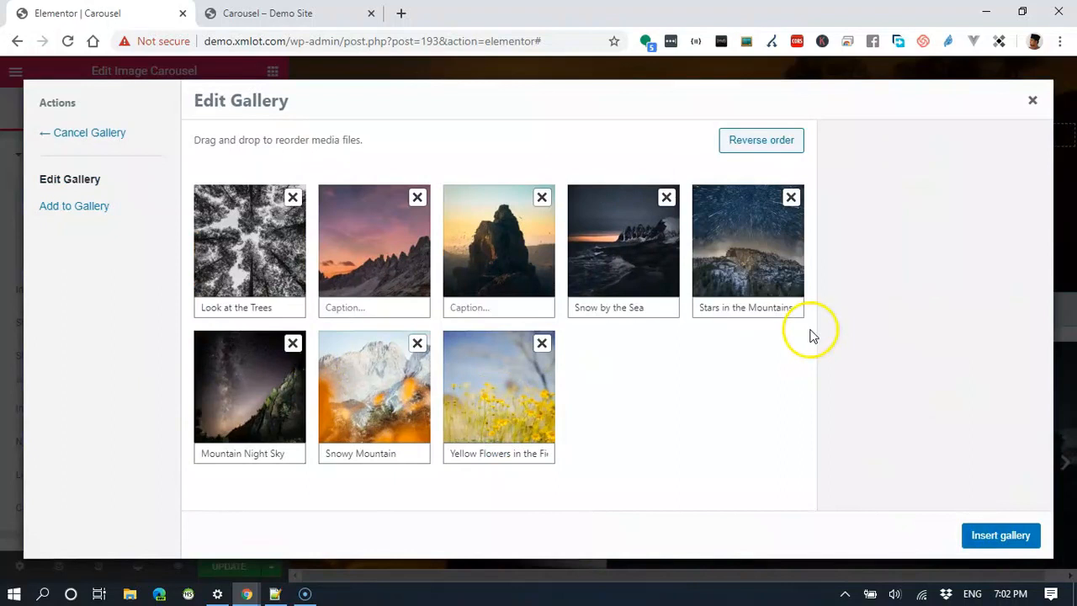
{"action": "left_click", "coordinate": [981, 538]}
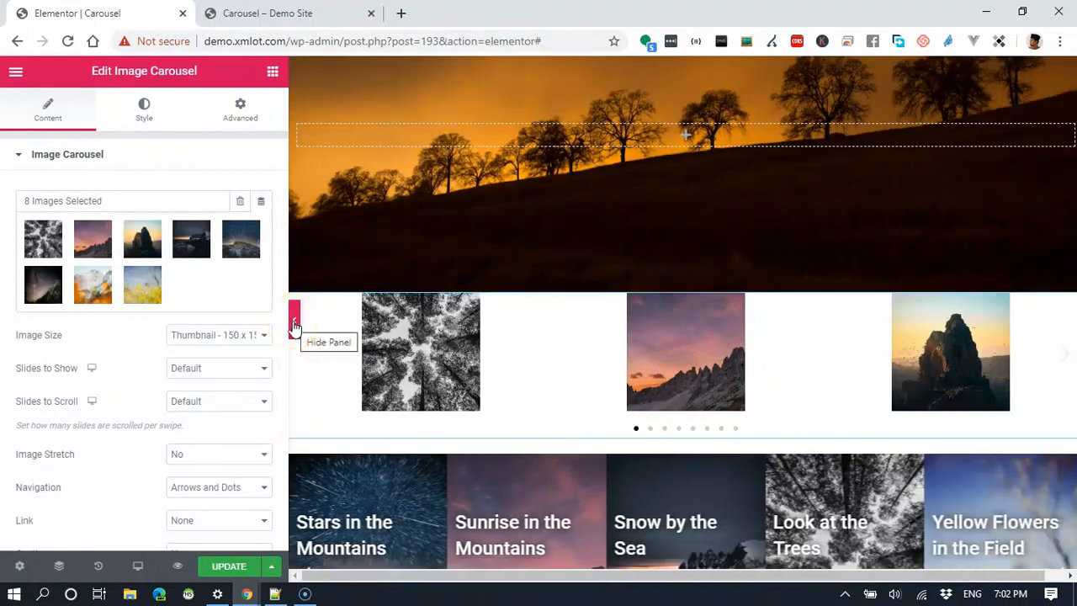
Preview the new carousel at full page width, and set its image size to Medium Large - 768 x 0.
{"action": "left_click", "coordinate": [295, 326]}
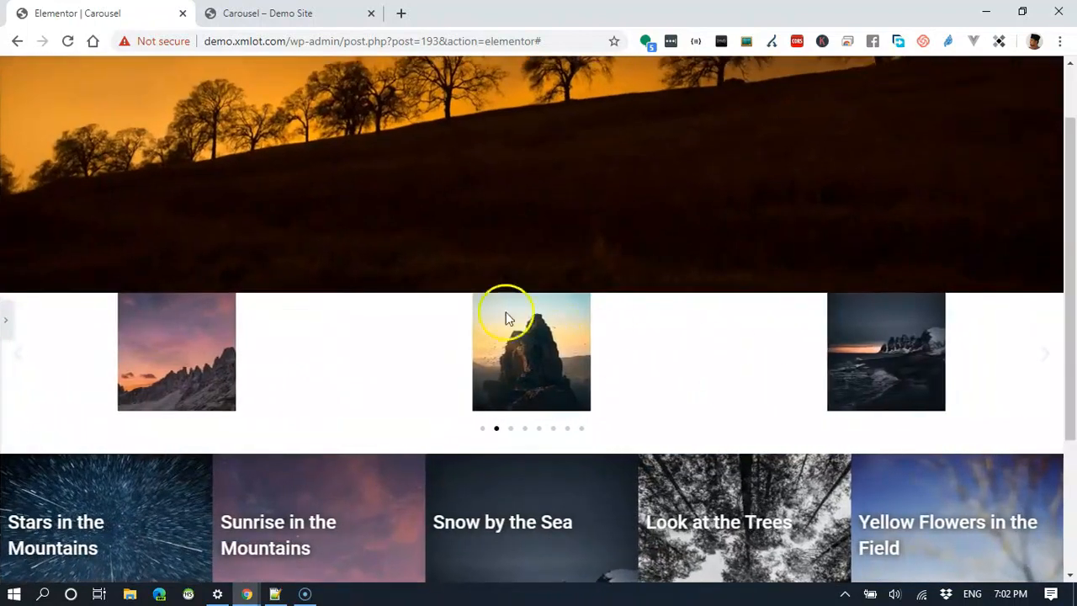
{"action": "left_click", "coordinate": [6, 324]}
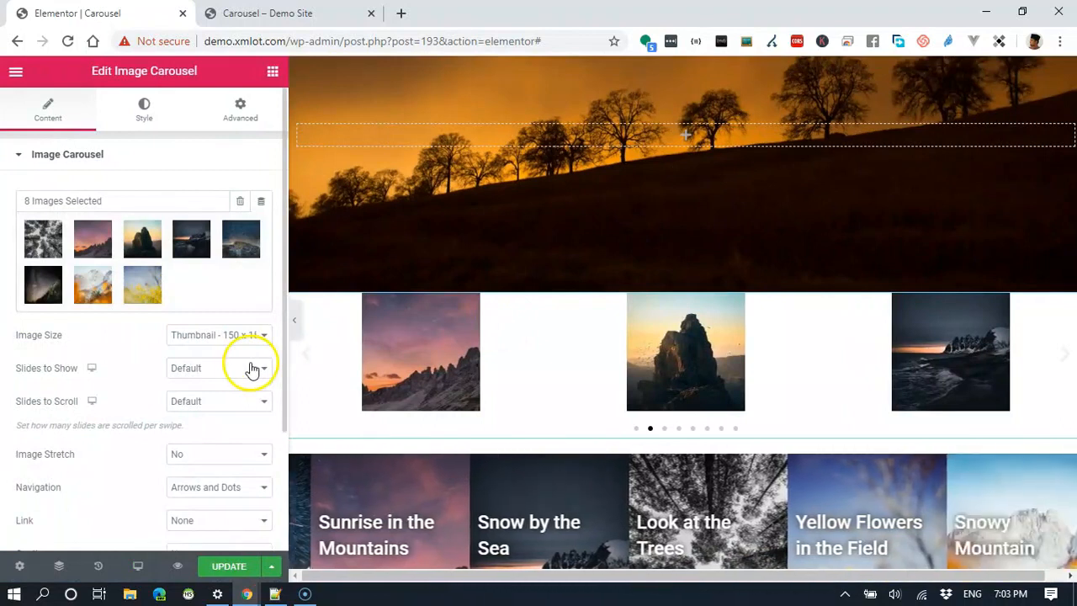
{"action": "left_click", "coordinate": [252, 335]}
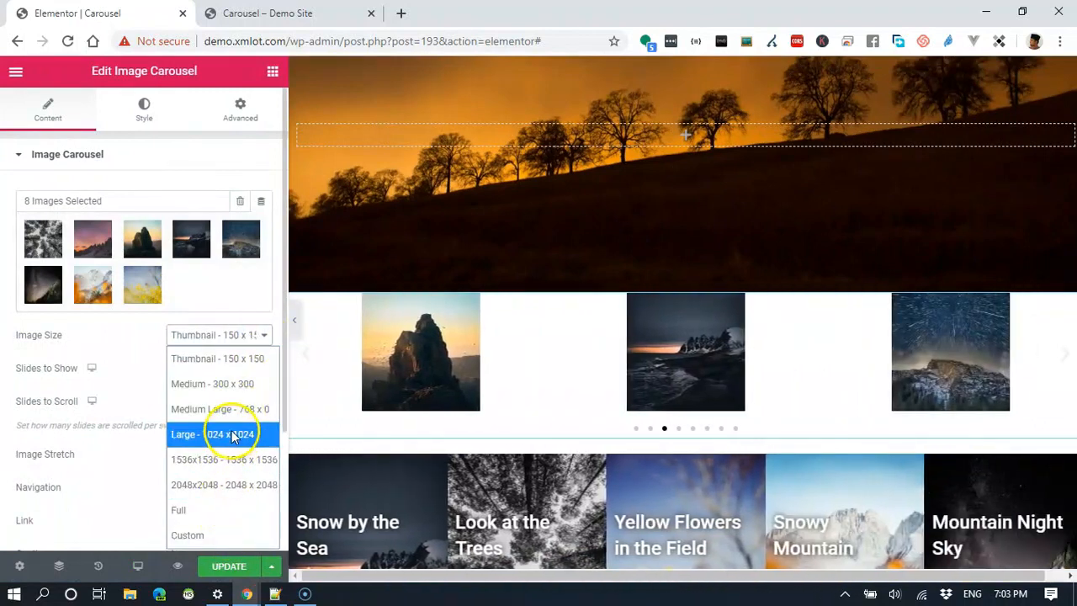
{"action": "left_click", "coordinate": [223, 412]}
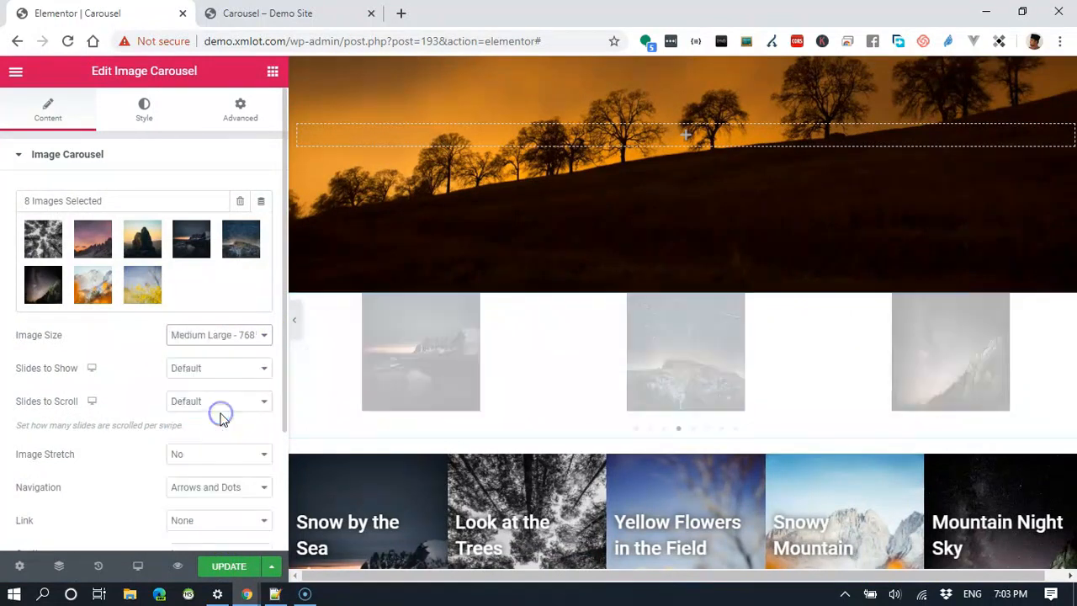
Preview the new carousel at full page width, compare the heights of its images and advance it four slides.
{"action": "scroll", "coordinate": [637, 362], "scroll_direction": "down", "scroll_amount": 6}
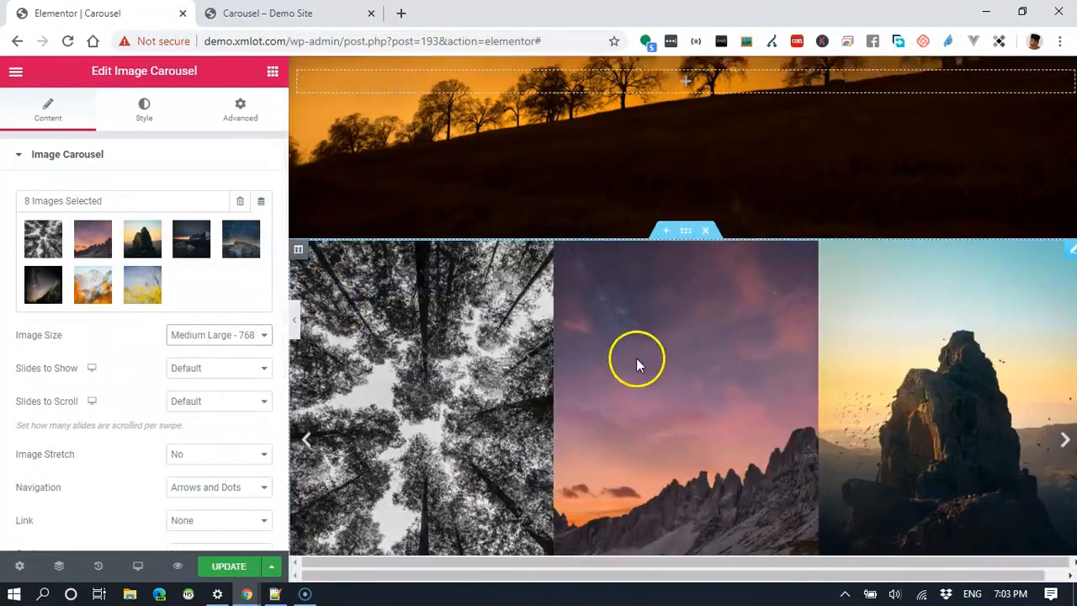
{"action": "scroll", "coordinate": [637, 362], "scroll_direction": "up", "scroll_amount": 3}
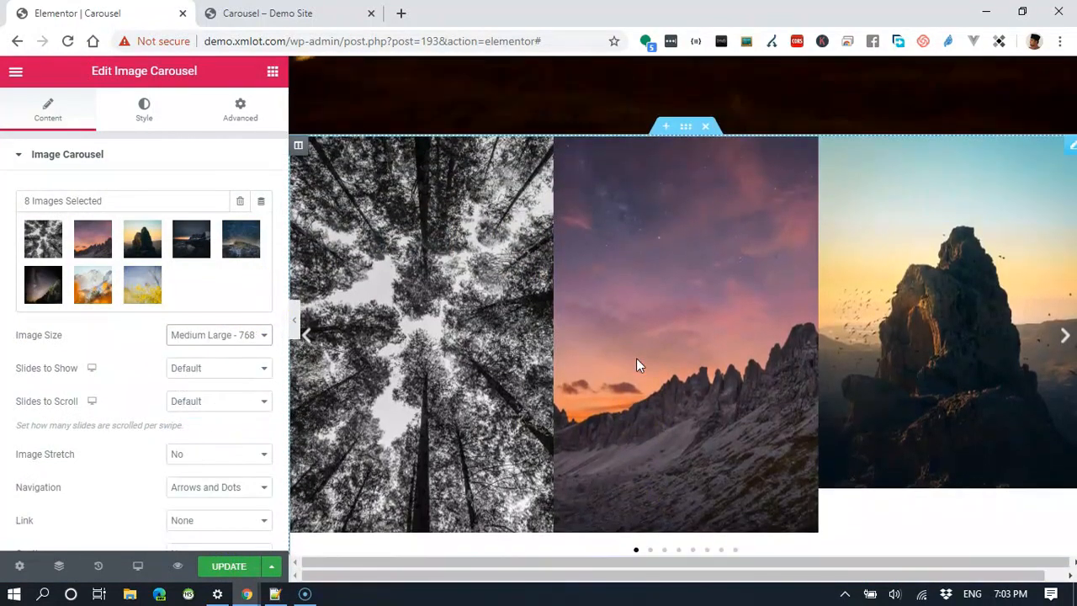
{"action": "left_click", "coordinate": [295, 320]}
{"action": "scroll", "coordinate": [502, 319], "scroll_direction": "up", "scroll_amount": 2}
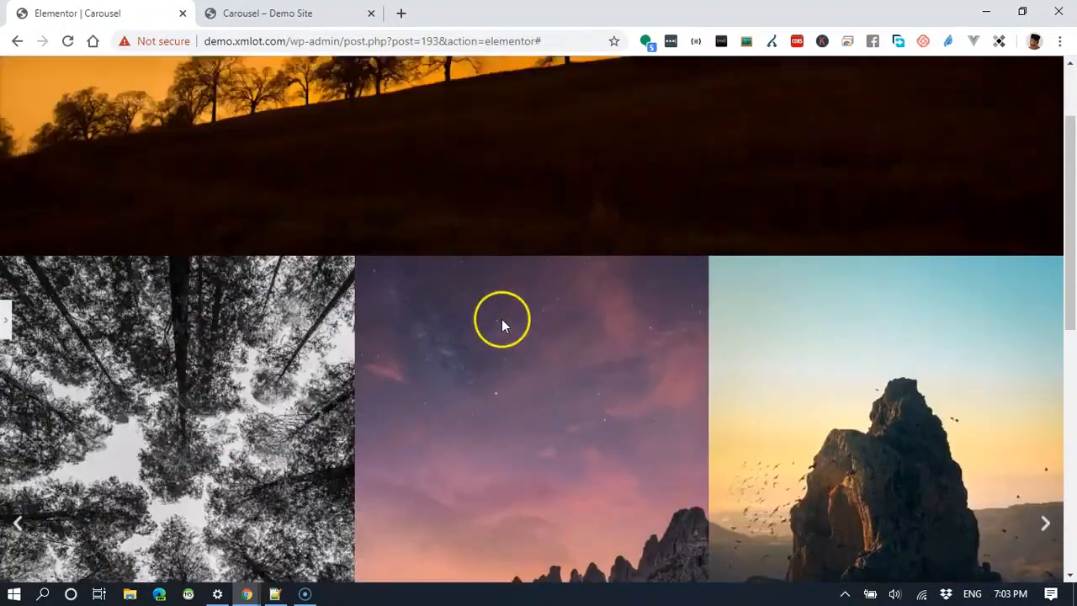
{"action": "scroll", "coordinate": [501, 319], "scroll_direction": "down", "scroll_amount": 3}
{"action": "scroll", "coordinate": [568, 453], "scroll_direction": "down", "scroll_amount": 2}
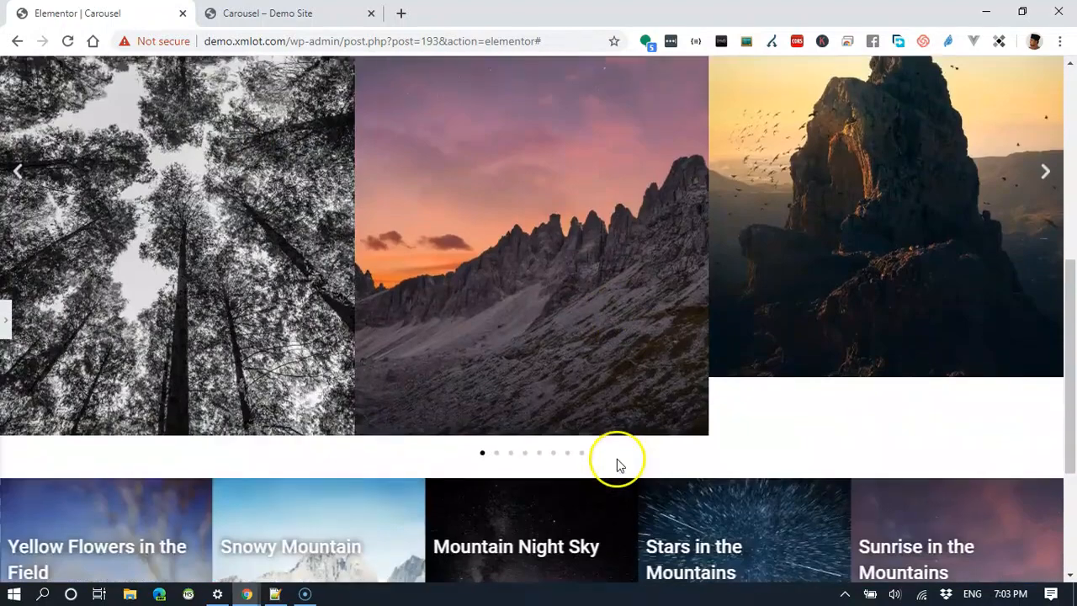
{"action": "scroll", "coordinate": [836, 361], "scroll_direction": "up", "scroll_amount": 1}
{"action": "scroll", "coordinate": [1033, 268], "scroll_direction": "up", "scroll_amount": 1}
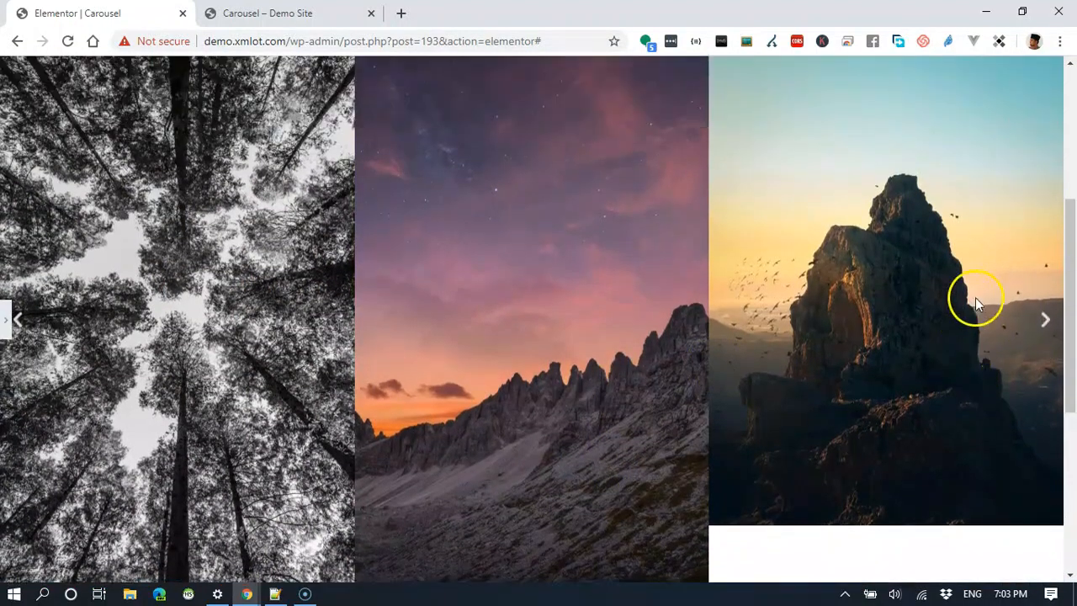
{"action": "left_click", "coordinate": [1046, 326]}
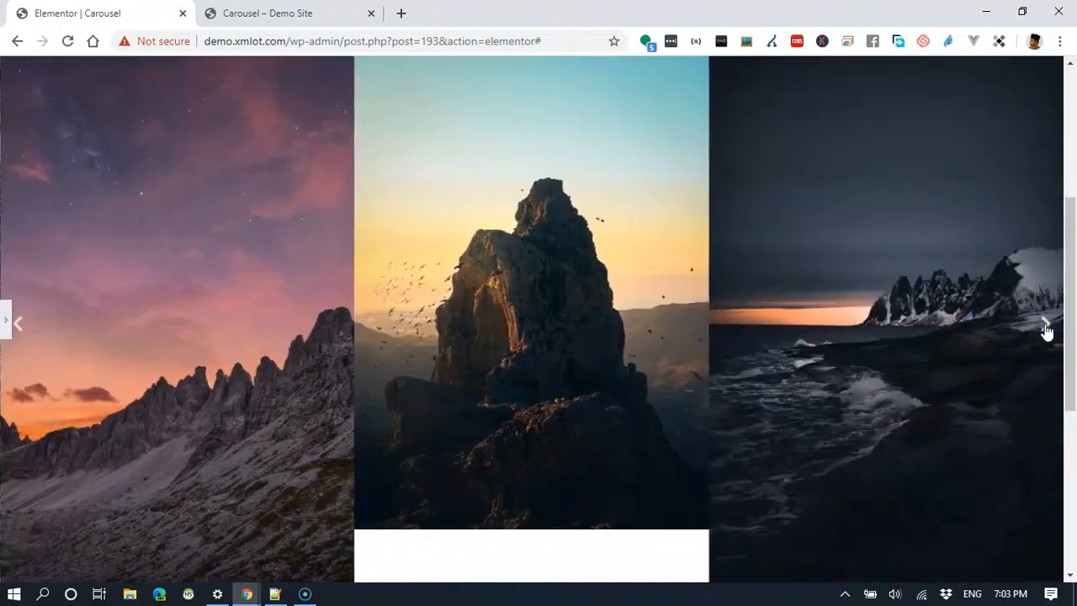
{"action": "left_click", "coordinate": [1045, 324]}
{"action": "left_click", "coordinate": [1044, 324]}
{"action": "left_click", "coordinate": [1045, 324]}
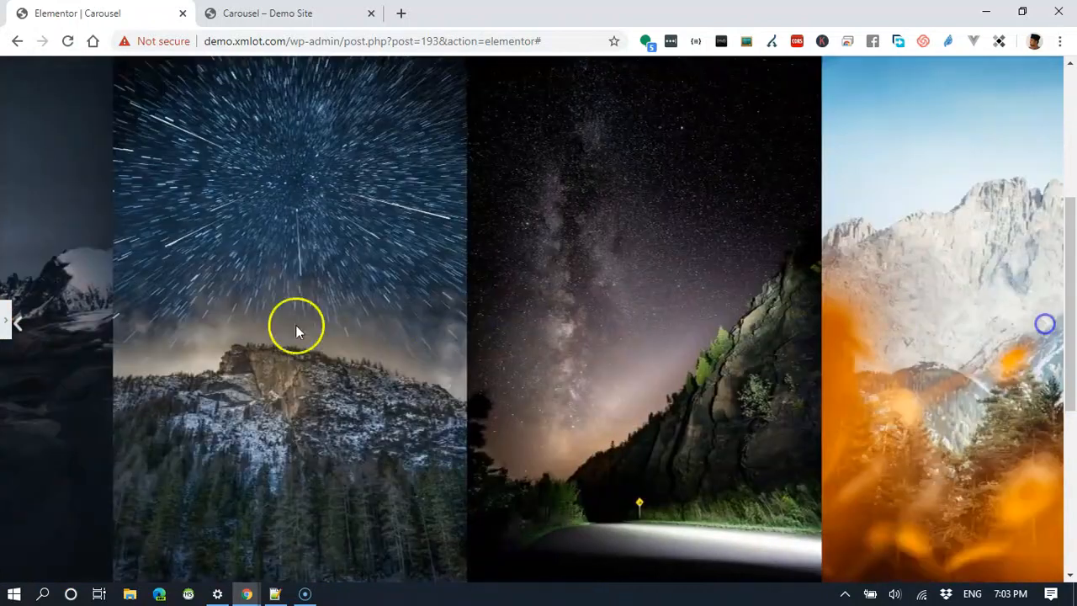
{"action": "left_click", "coordinate": [6, 320]}
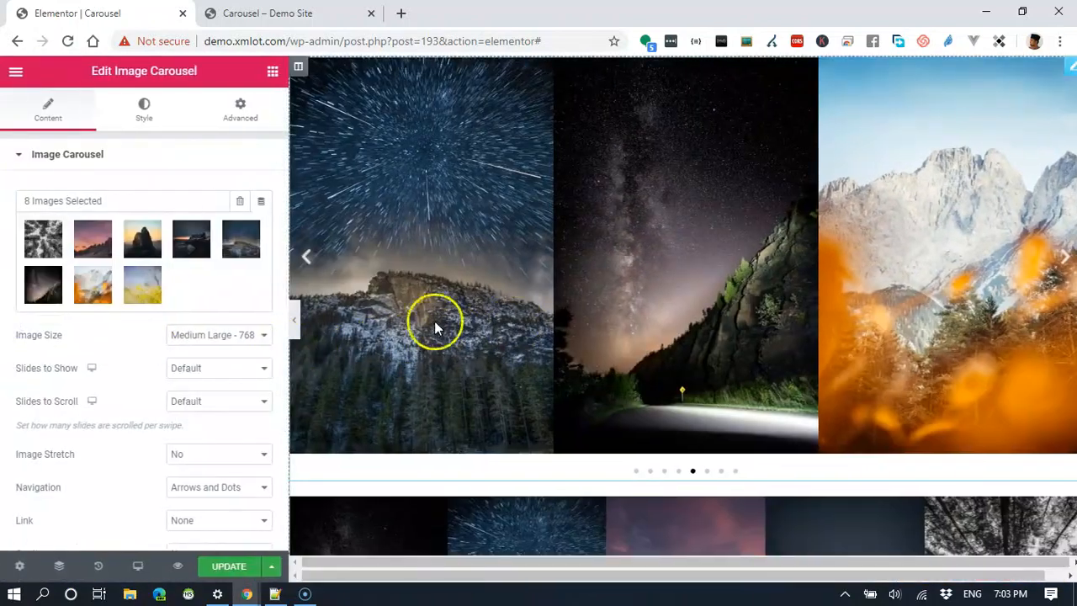
Go back three slides in the carousel and remove the rock formation image from its gallery.
{"action": "left_click", "coordinate": [308, 256]}
{"action": "left_click", "coordinate": [308, 256]}
{"action": "left_click", "coordinate": [308, 256]}
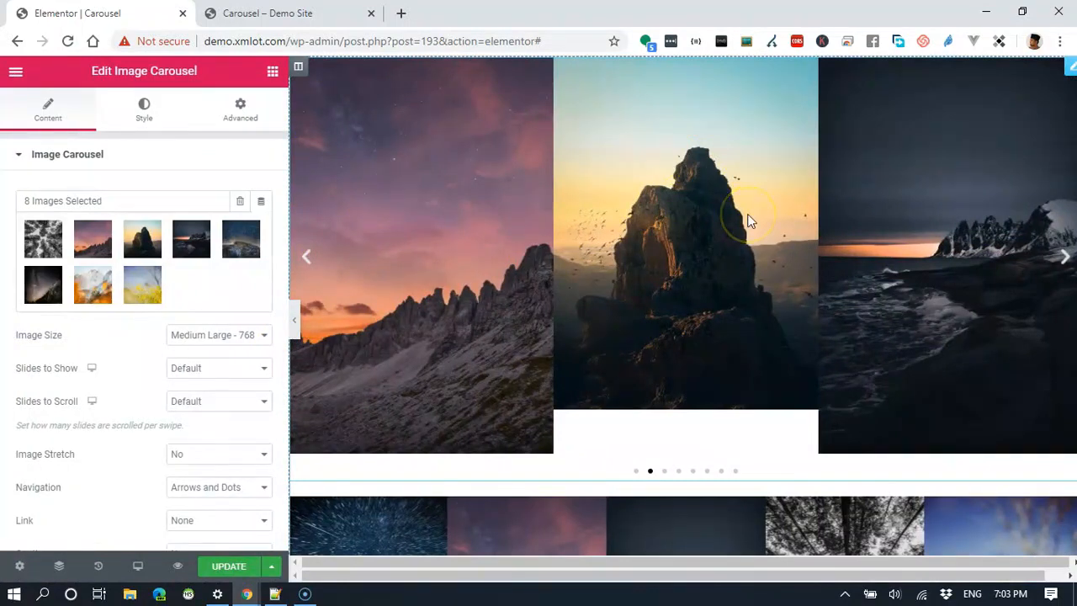
{"action": "left_click", "coordinate": [144, 239]}
{"action": "left_click", "coordinate": [543, 199]}
{"action": "left_click", "coordinate": [1000, 535]}
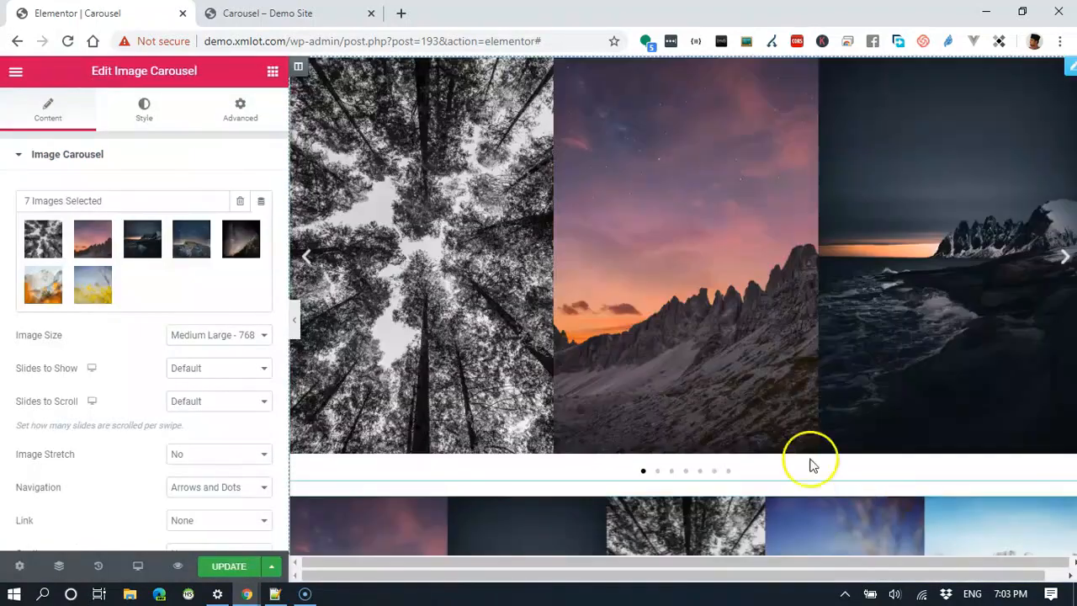
Add a single-column section below the hero image and move the new Image Carousel into it.
{"action": "scroll", "coordinate": [719, 391], "scroll_direction": "up", "scroll_amount": 4}
{"action": "scroll", "coordinate": [718, 389], "scroll_direction": "down", "scroll_amount": 4}
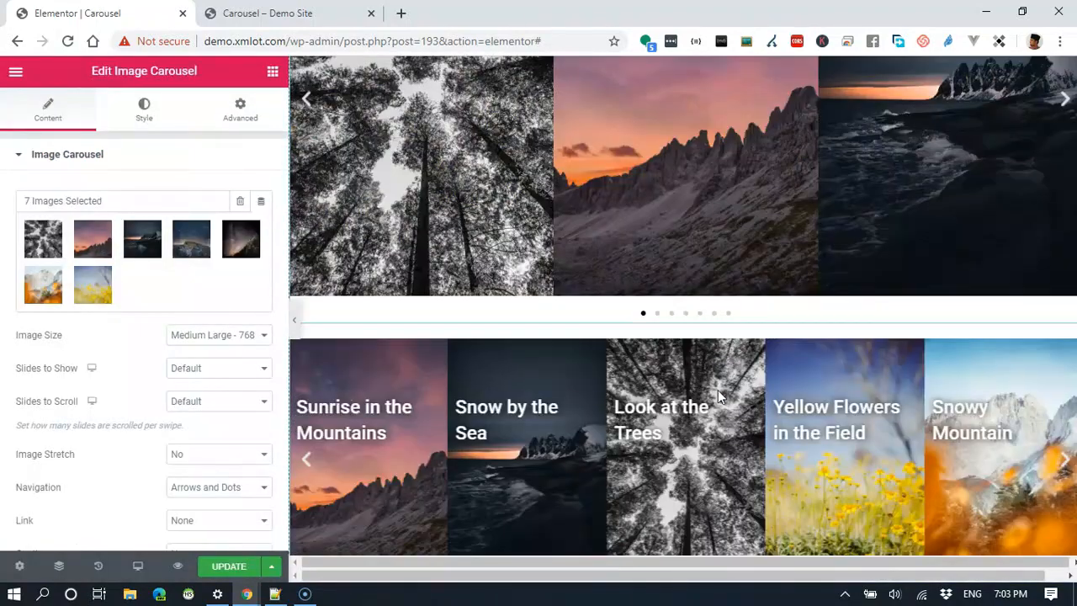
{"action": "scroll", "coordinate": [584, 387], "scroll_direction": "up", "scroll_amount": 2}
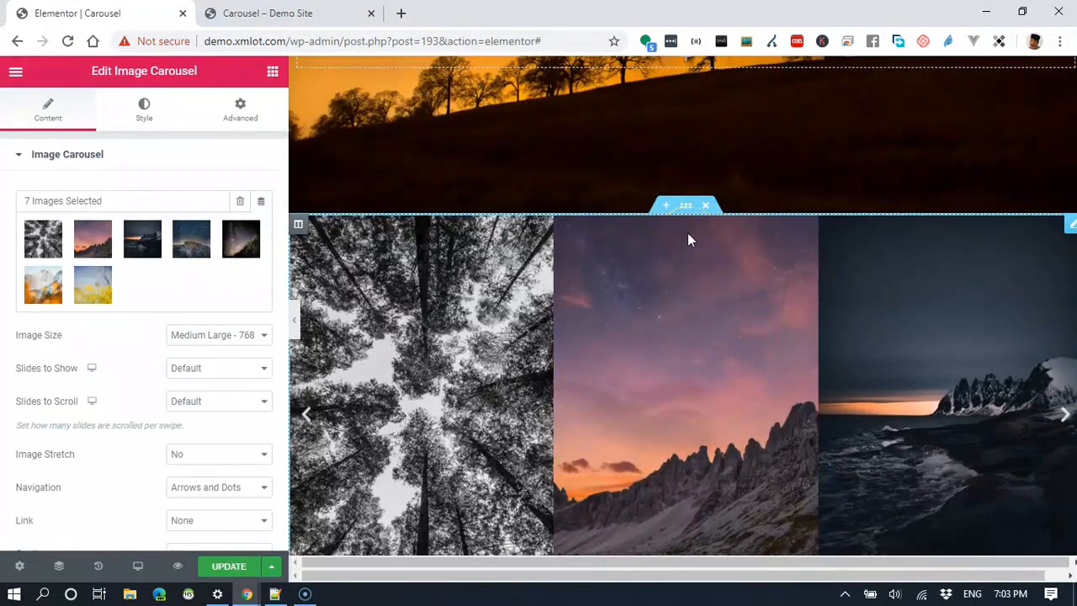
{"action": "left_click", "coordinate": [665, 205]}
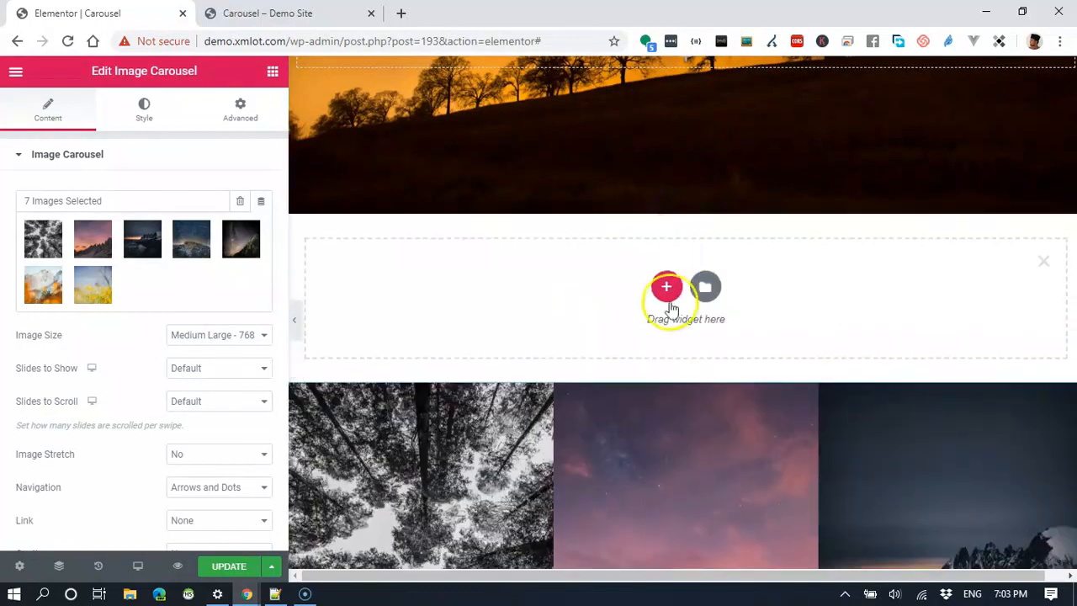
{"action": "left_click", "coordinate": [666, 287]}
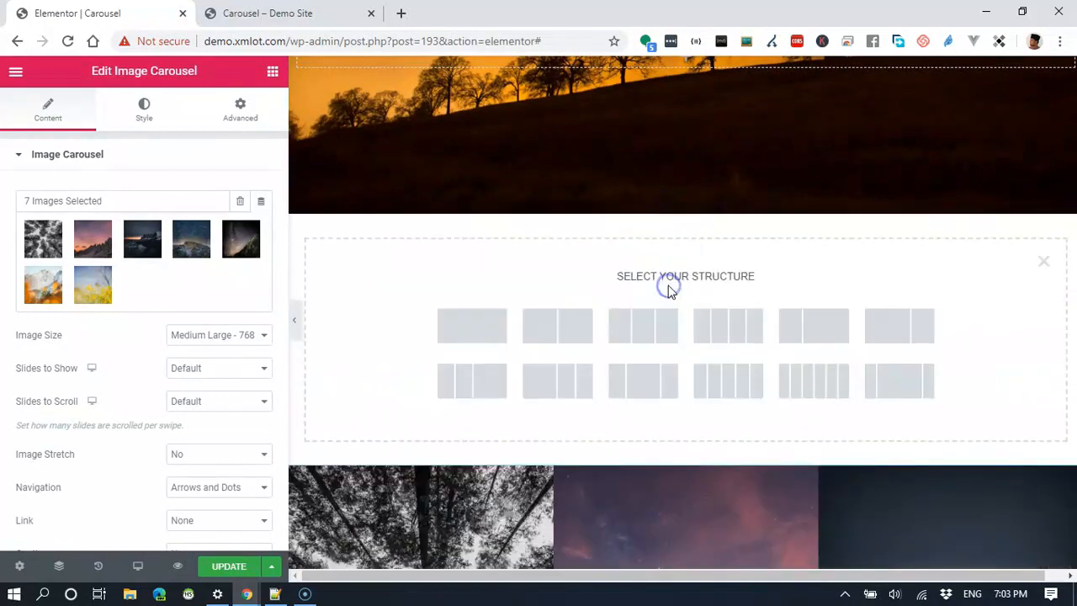
{"action": "left_click", "coordinate": [471, 326]}
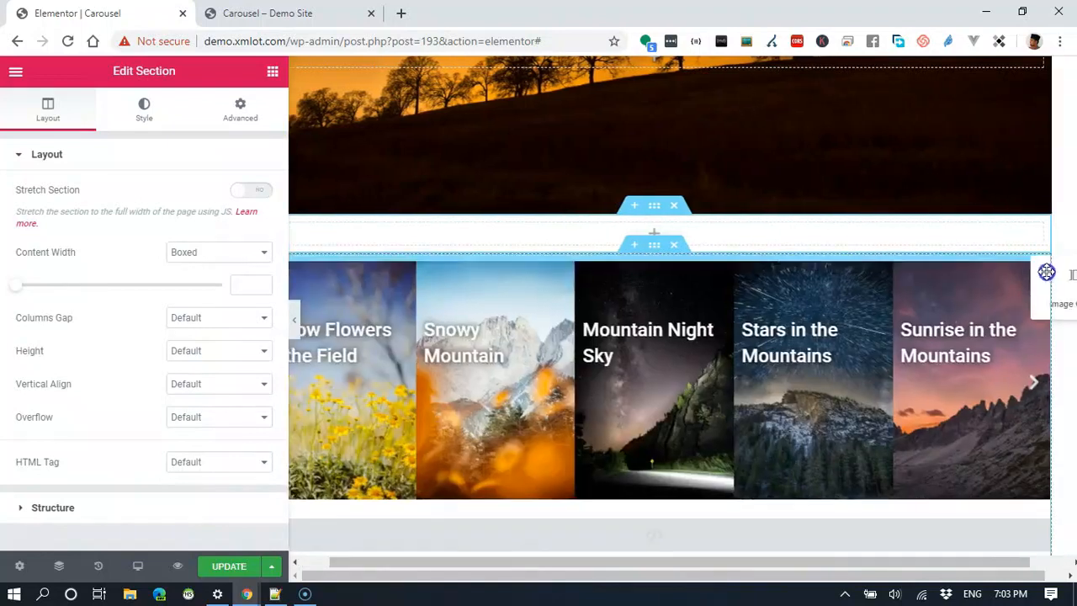
{"action": "left_click_drag", "start_coordinate": [1047, 271], "coordinate": [678, 233]}
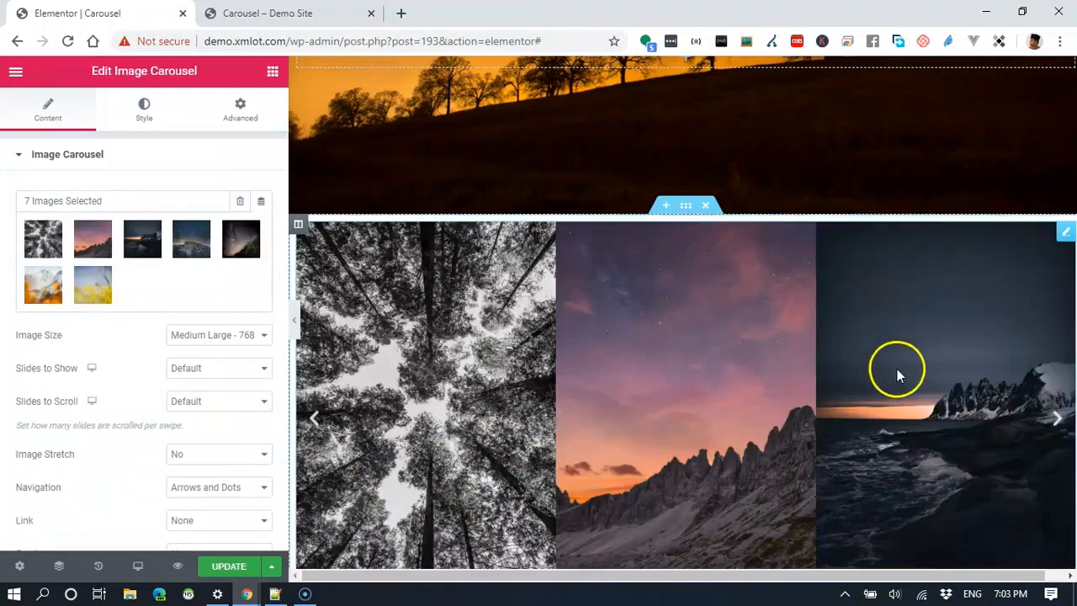
Set the top and bottom margins of the section holding the captioned carousel to 100 px.
{"action": "scroll", "coordinate": [897, 374], "scroll_direction": "down", "scroll_amount": 6}
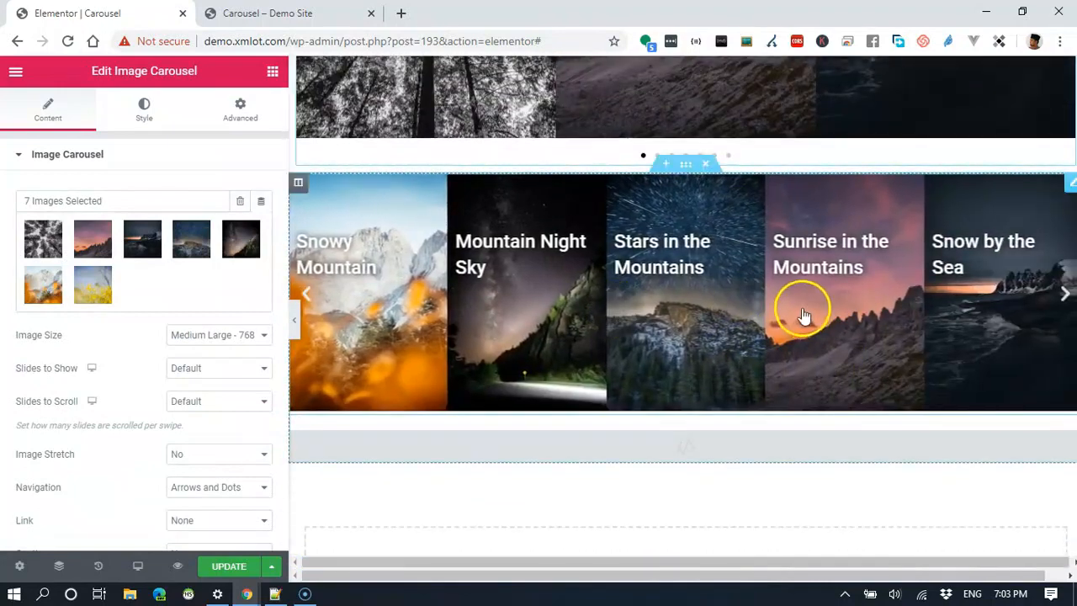
{"action": "scroll", "coordinate": [776, 337], "scroll_direction": "up", "scroll_amount": 3}
{"action": "scroll", "coordinate": [778, 339], "scroll_direction": "down", "scroll_amount": 2}
{"action": "left_click", "coordinate": [683, 244]}
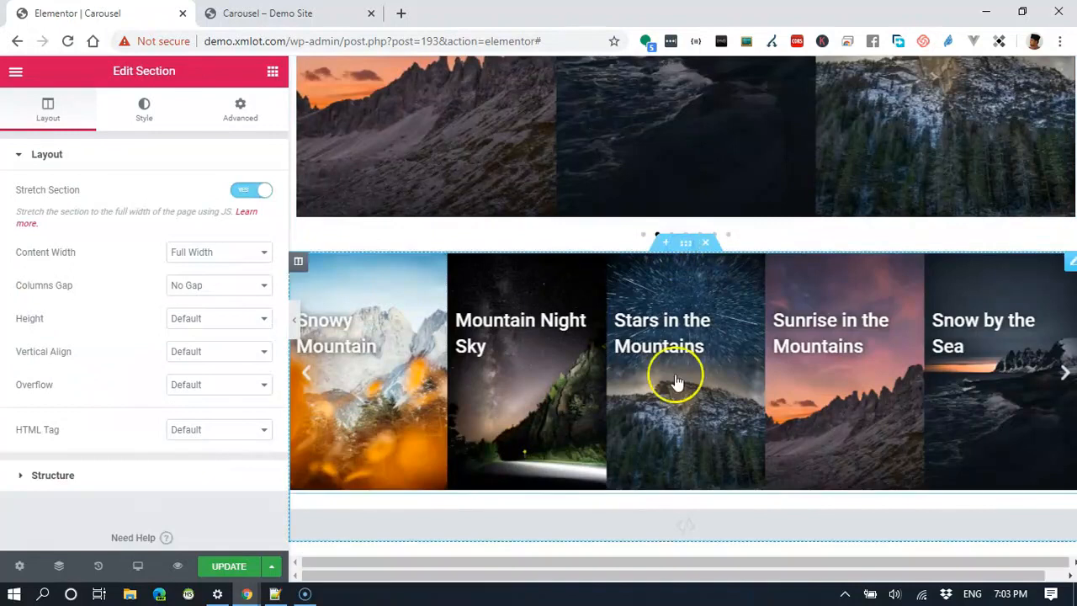
{"action": "left_click", "coordinate": [241, 122]}
{"action": "left_click", "coordinate": [37, 225]}
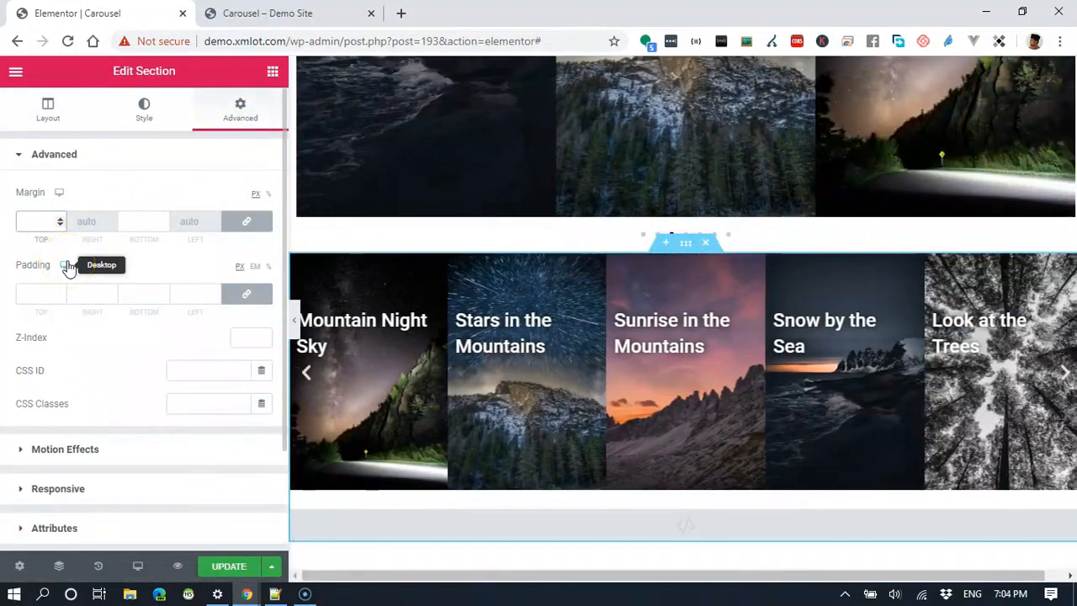
{"action": "type", "text": "5"}
{"action": "key", "text": "BackSpace"}
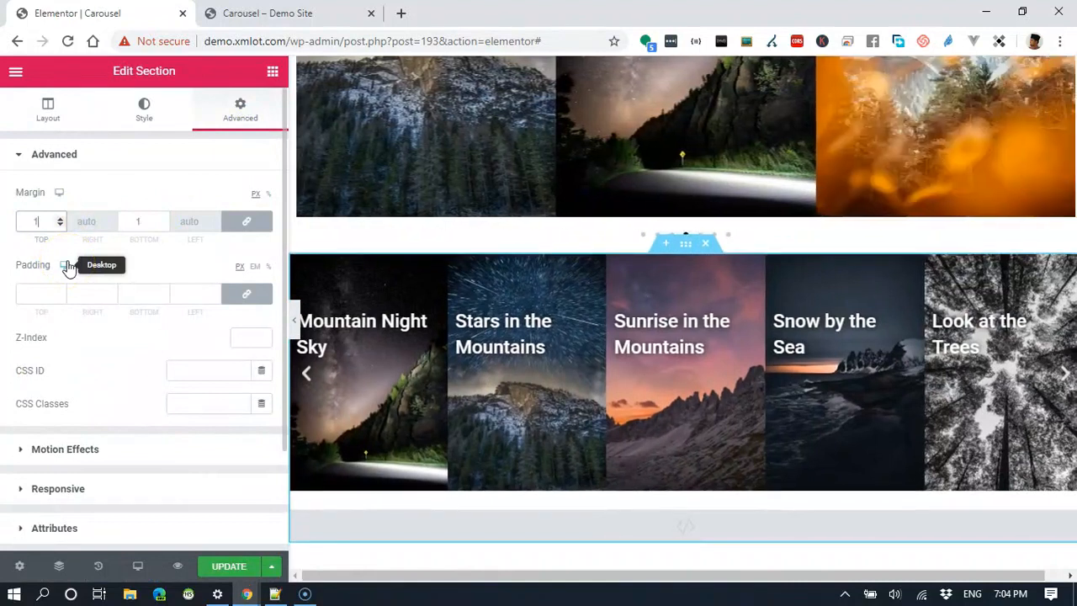
{"action": "type", "text": "100"}
Preview the page without the editing panel, check the new carousel's side gaps and spacing, and advance its slides.
{"action": "scroll", "coordinate": [733, 343], "scroll_direction": "up", "scroll_amount": 5}
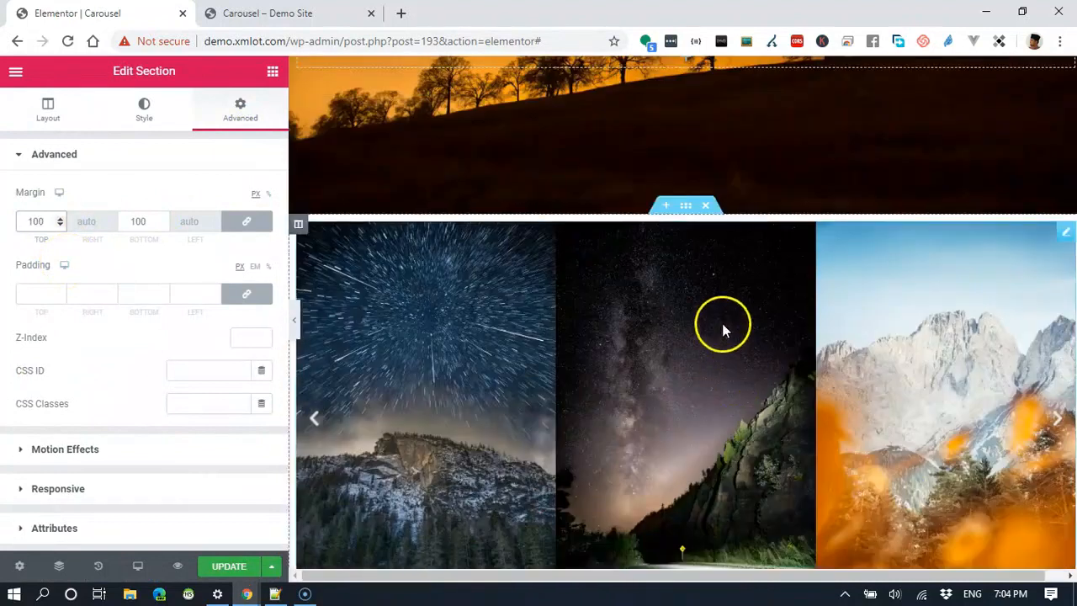
{"action": "left_click", "coordinate": [295, 328]}
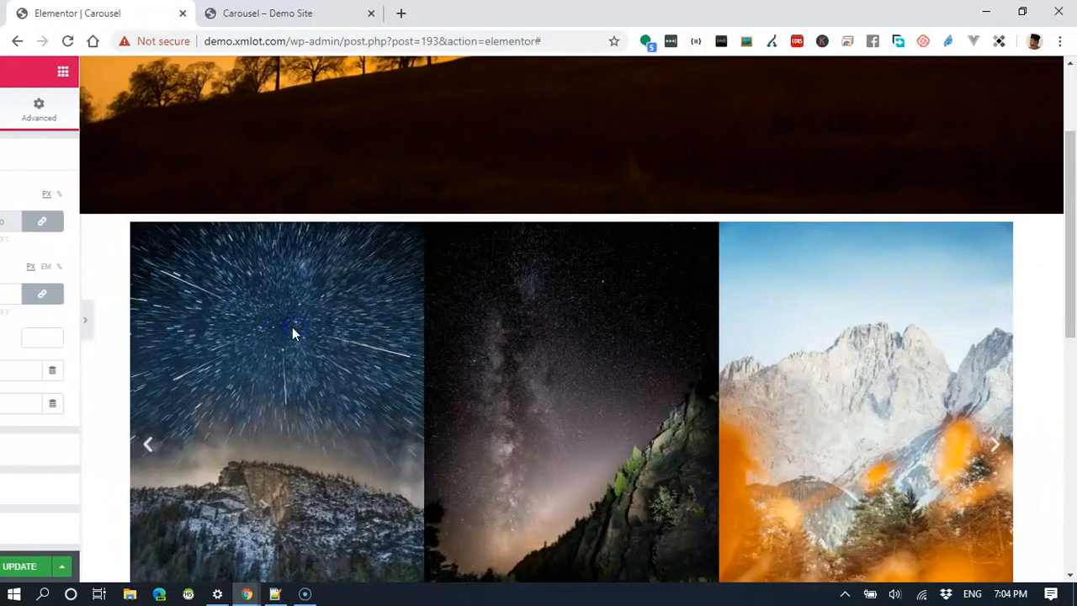
{"action": "scroll", "coordinate": [620, 342], "scroll_direction": "down", "scroll_amount": 2}
{"action": "scroll", "coordinate": [622, 346], "scroll_direction": "up", "scroll_amount": 1}
{"action": "scroll", "coordinate": [621, 345], "scroll_direction": "down", "scroll_amount": 1}
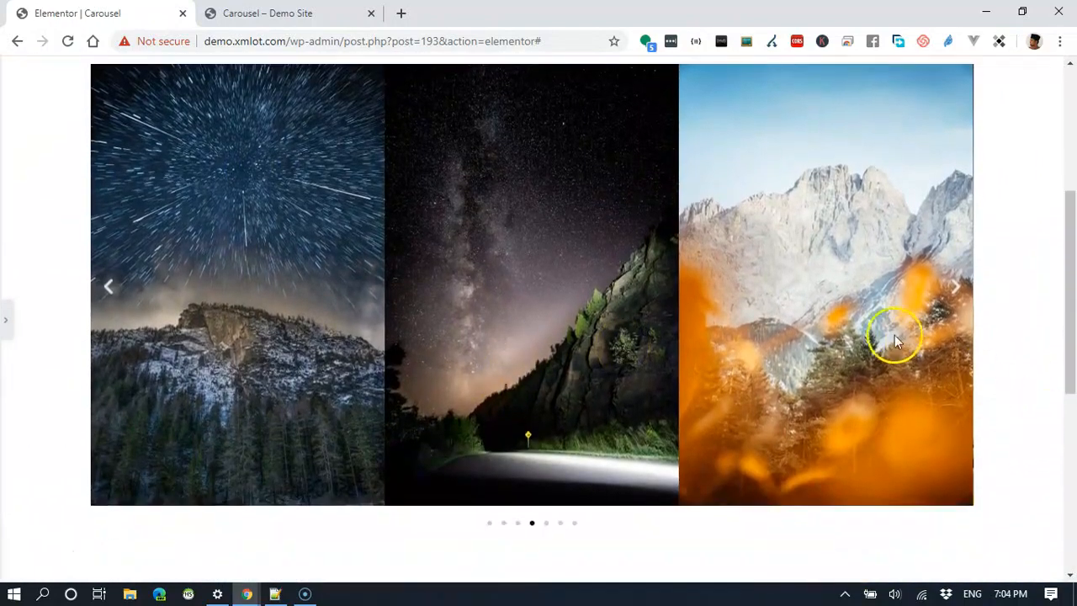
{"action": "scroll", "coordinate": [877, 327], "scroll_direction": "up", "scroll_amount": 2}
{"action": "scroll", "coordinate": [297, 318], "scroll_direction": "down", "scroll_amount": 2}
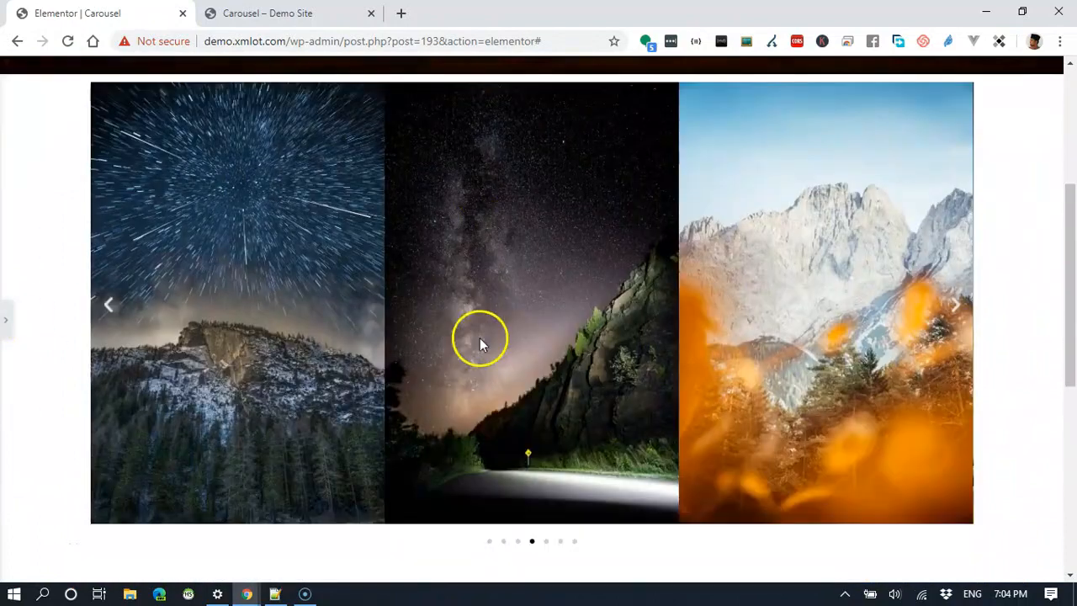
{"action": "left_click", "coordinate": [956, 286]}
{"action": "left_click", "coordinate": [957, 288]}
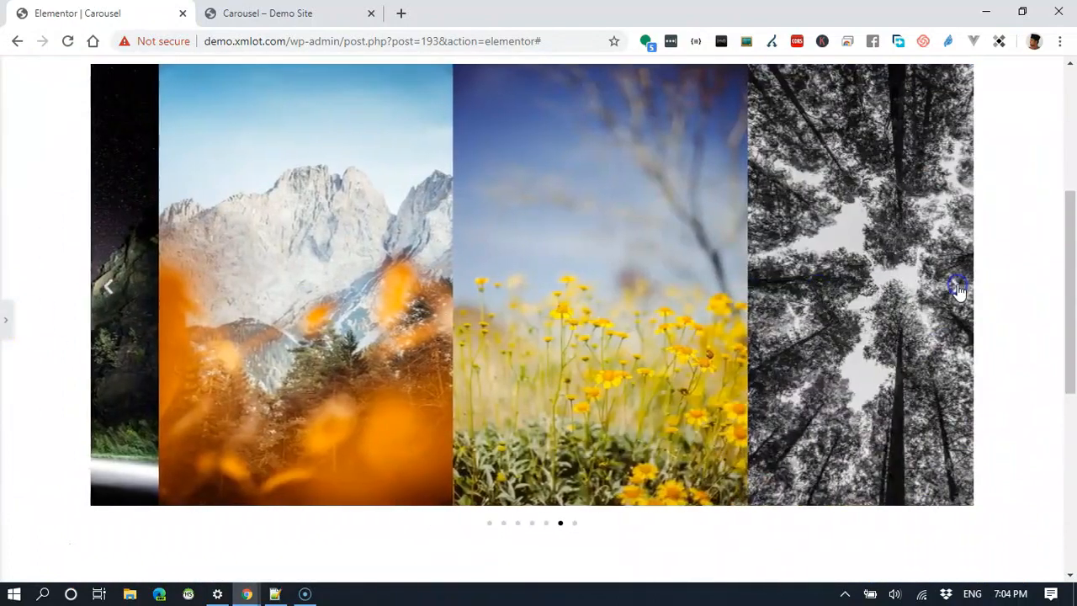
{"action": "scroll", "coordinate": [173, 199], "scroll_direction": "up", "scroll_amount": 1}
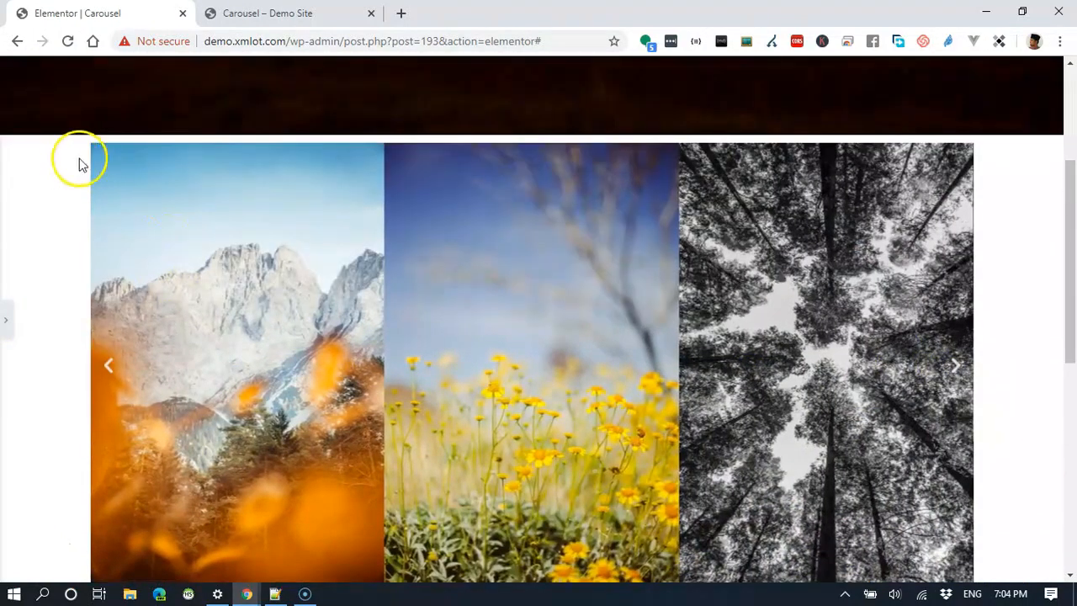
{"action": "left_click", "coordinate": [6, 322]}
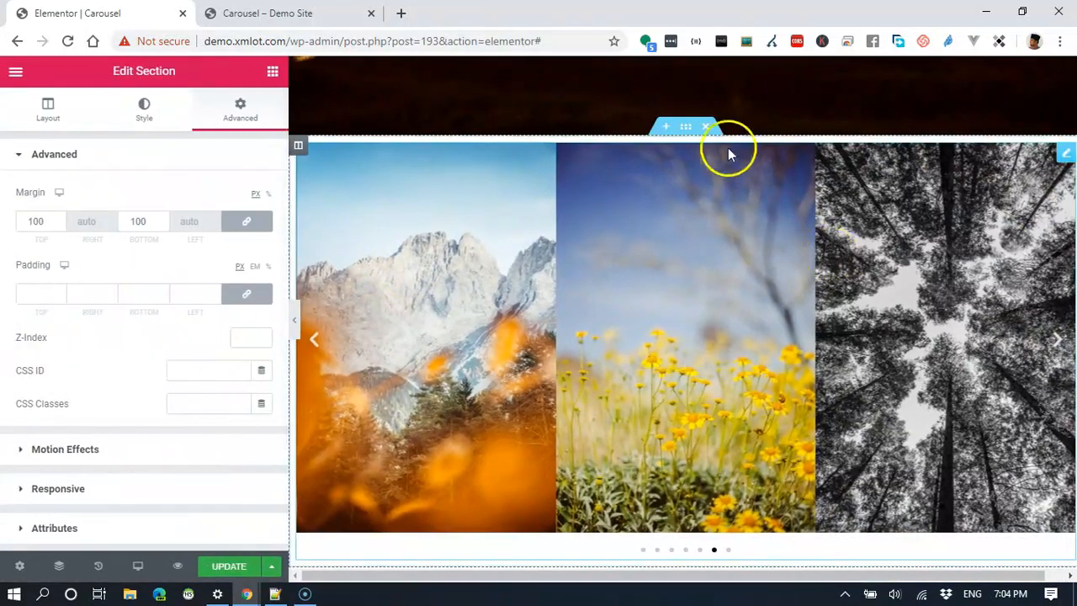
Stretch the new carousel's section, set its content width to Full Width and its columns gap to No Gap.
{"action": "left_click", "coordinate": [684, 130]}
{"action": "left_click", "coordinate": [207, 258]}
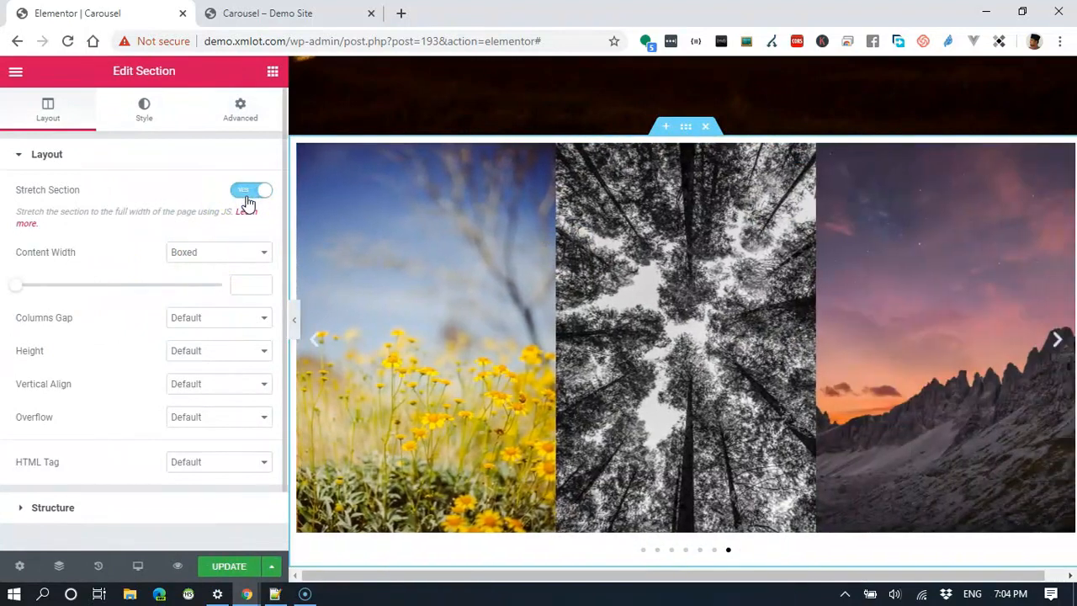
{"action": "left_click", "coordinate": [241, 252]}
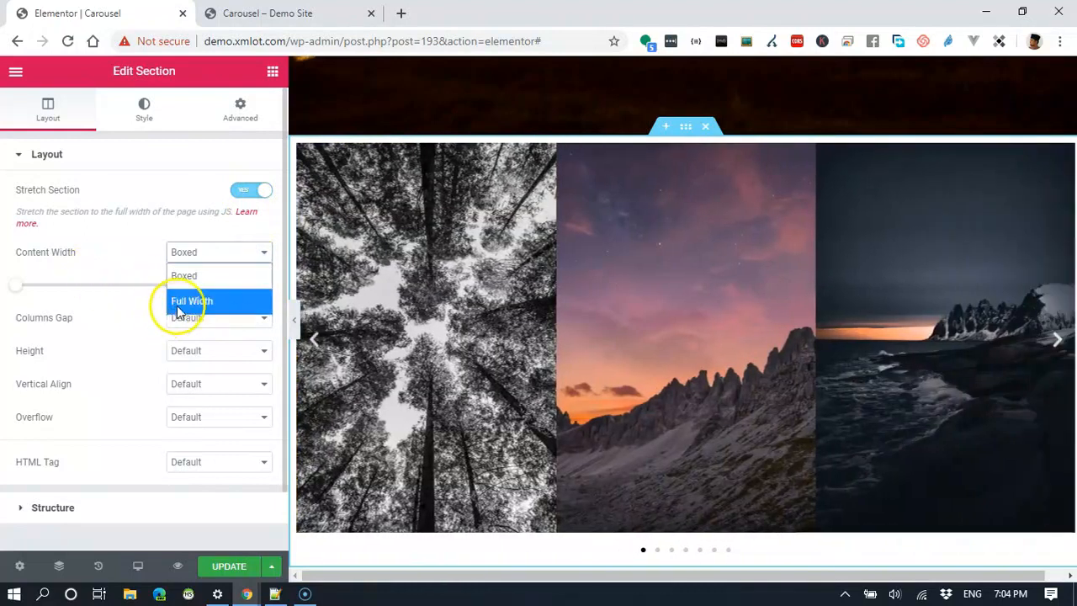
{"action": "left_click", "coordinate": [178, 303]}
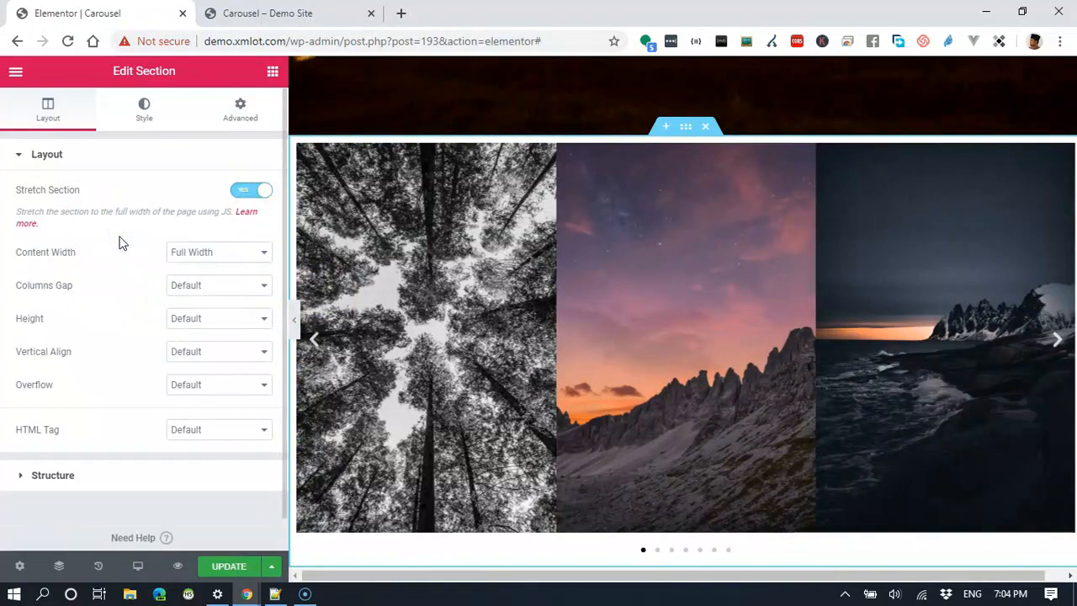
{"action": "left_click", "coordinate": [204, 291]}
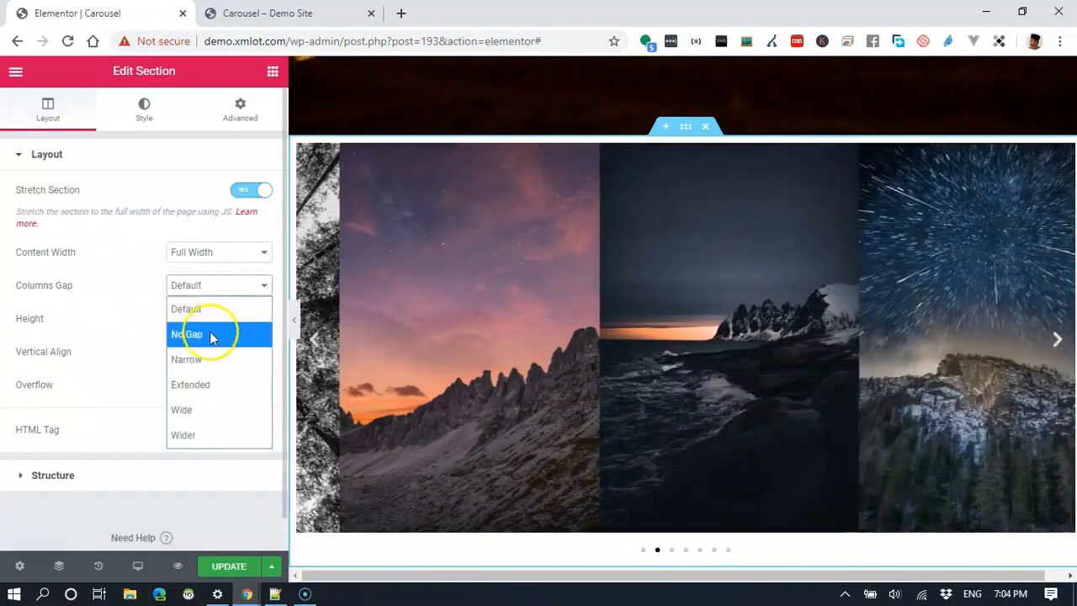
{"action": "left_click", "coordinate": [212, 336]}
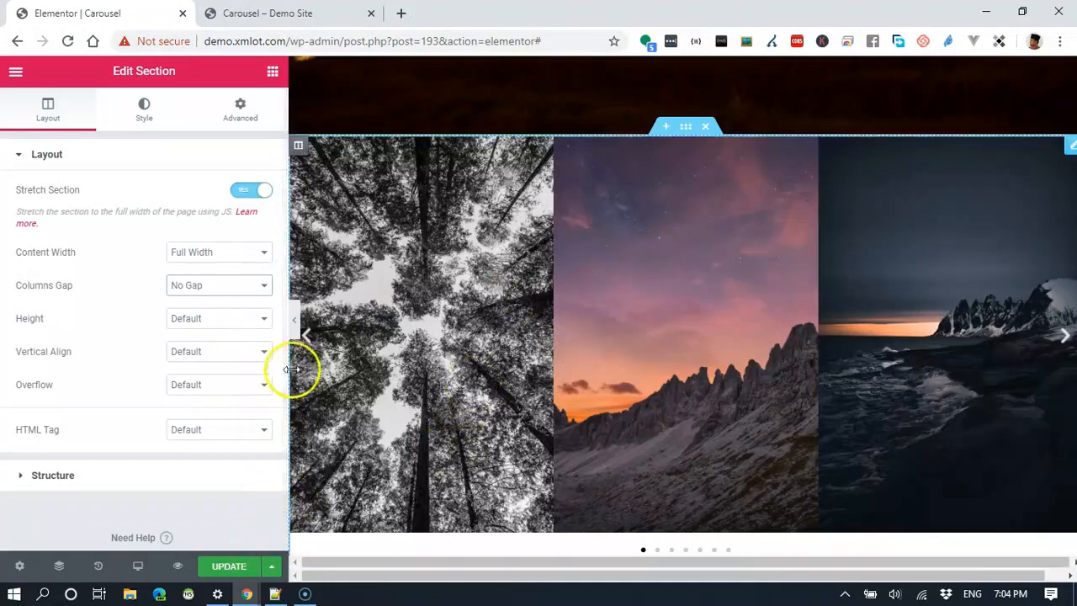
Preview the stretched carousel edge to edge, check its spacing to the captioned carousel, and return to editing.
{"action": "left_click", "coordinate": [294, 324]}
{"action": "scroll", "coordinate": [876, 328], "scroll_direction": "down", "scroll_amount": 3}
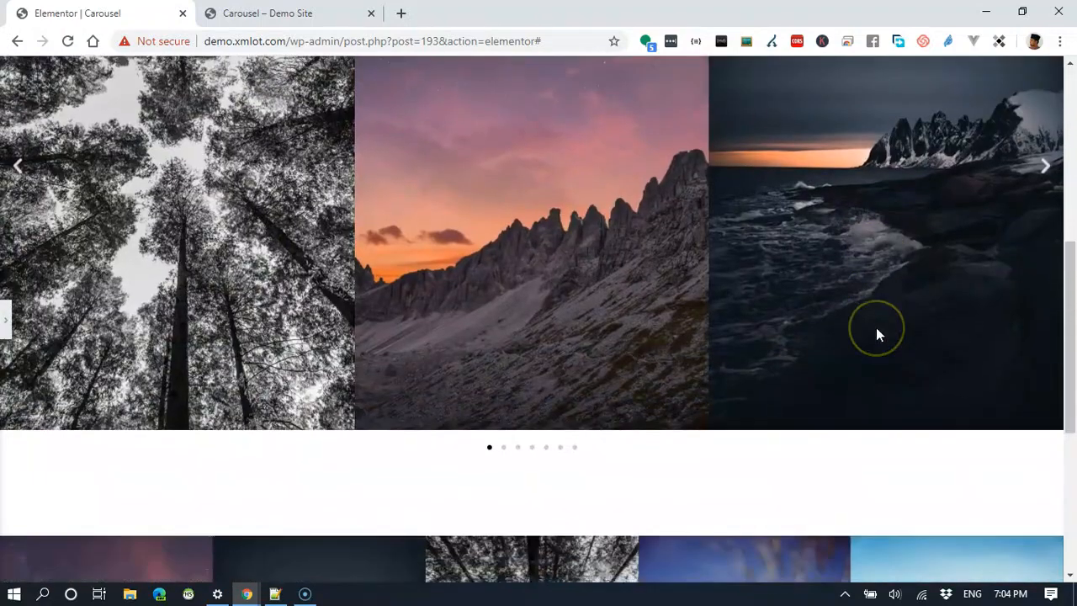
{"action": "scroll", "coordinate": [876, 327], "scroll_direction": "up", "scroll_amount": 4}
{"action": "scroll", "coordinate": [876, 334], "scroll_direction": "down", "scroll_amount": 3}
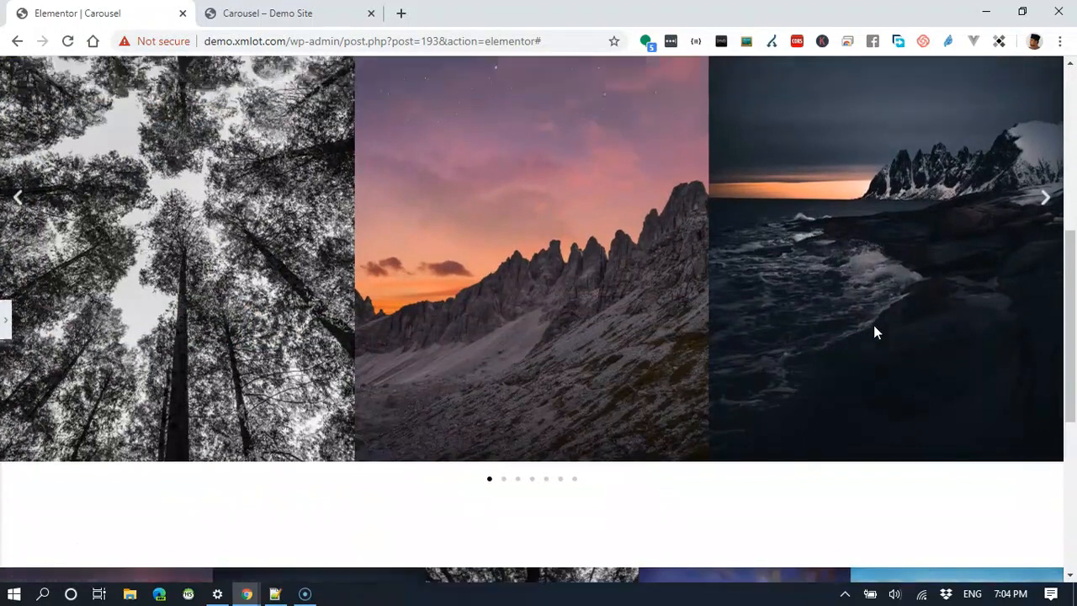
{"action": "scroll", "coordinate": [873, 328], "scroll_direction": "up", "scroll_amount": 2}
{"action": "left_click", "coordinate": [5, 320]}
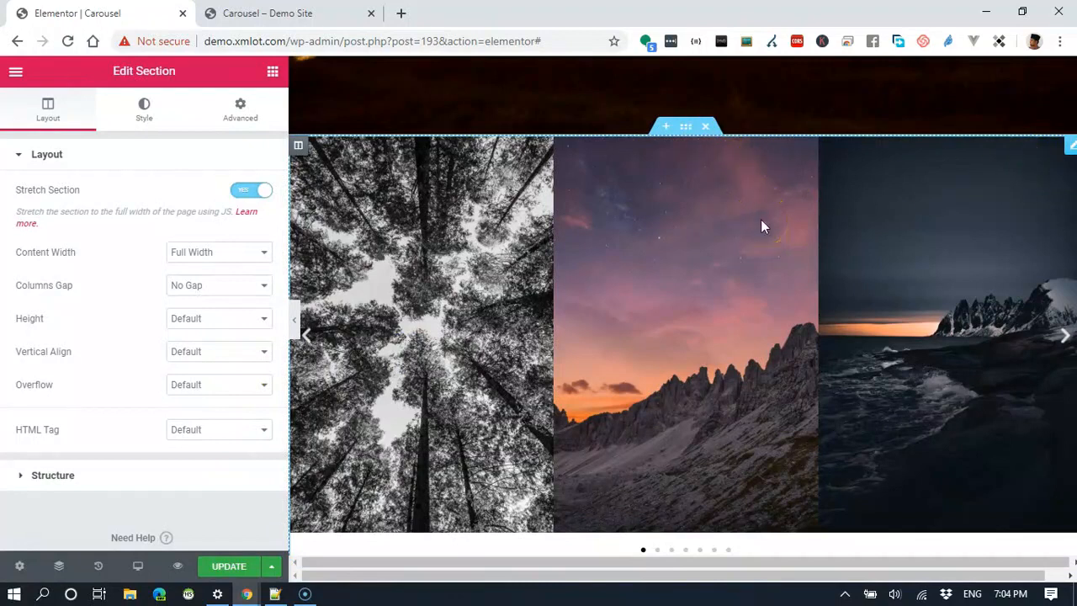
Open the new image carousel's settings and review its image, slide, navigation and additional playback options.
{"action": "left_click", "coordinate": [1068, 150]}
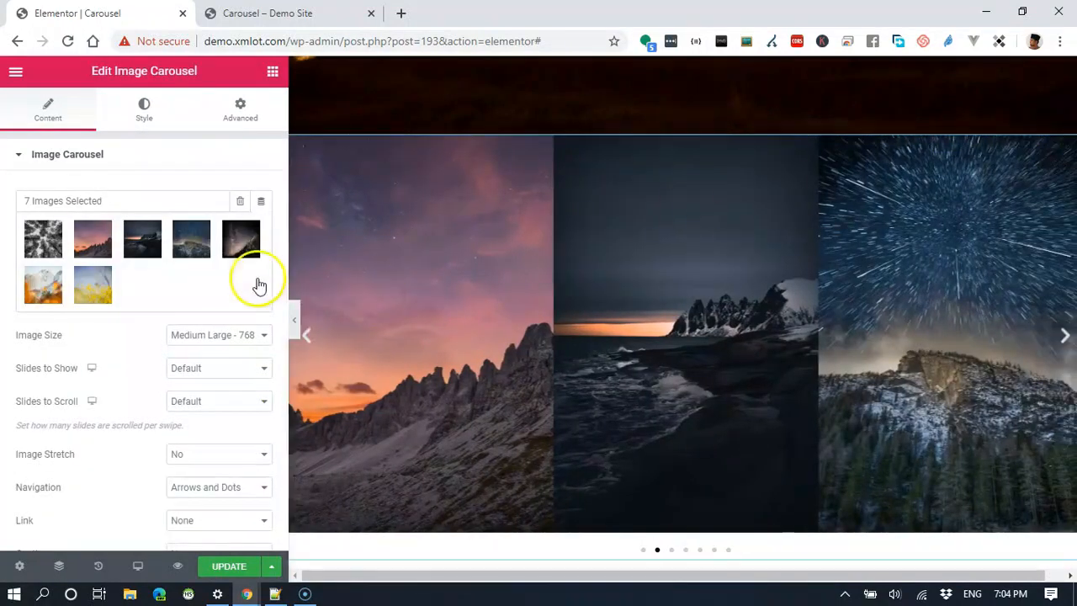
{"action": "scroll", "coordinate": [223, 293], "scroll_direction": "down", "scroll_amount": 2}
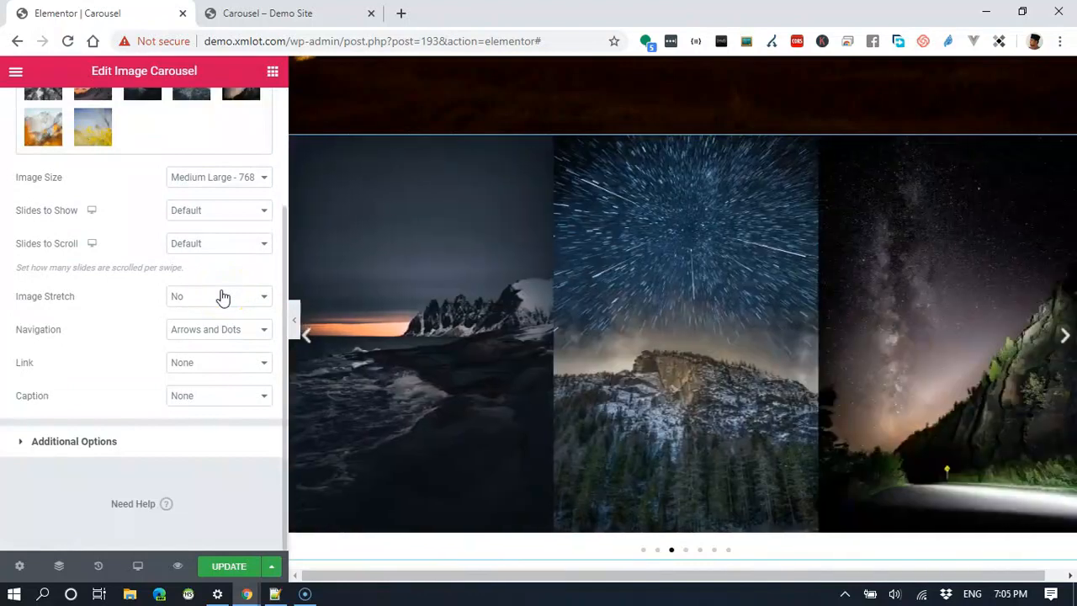
{"action": "scroll", "coordinate": [153, 332], "scroll_direction": "up", "scroll_amount": 1}
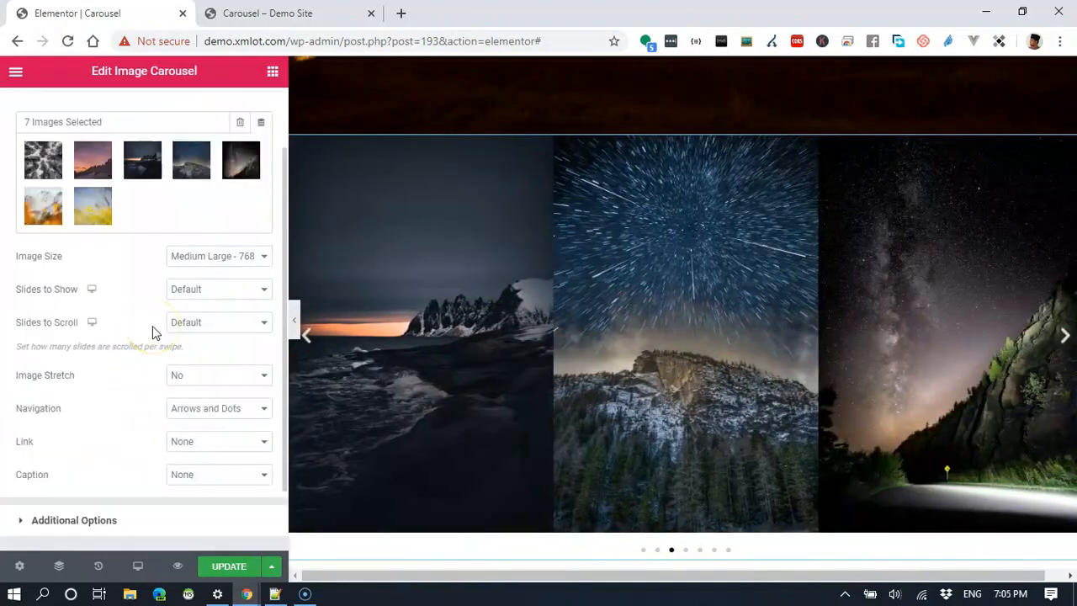
{"action": "scroll", "coordinate": [187, 385], "scroll_direction": "down", "scroll_amount": 1}
{"action": "scroll", "coordinate": [190, 387], "scroll_direction": "up", "scroll_amount": 2}
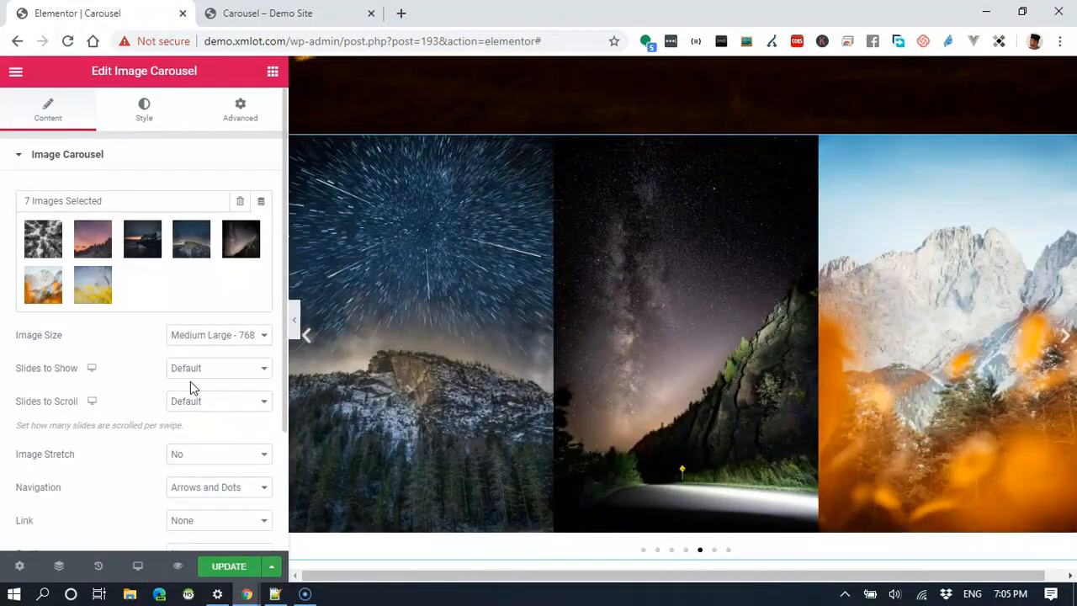
{"action": "scroll", "coordinate": [190, 387], "scroll_direction": "down", "scroll_amount": 2}
{"action": "left_click", "coordinate": [167, 439]}
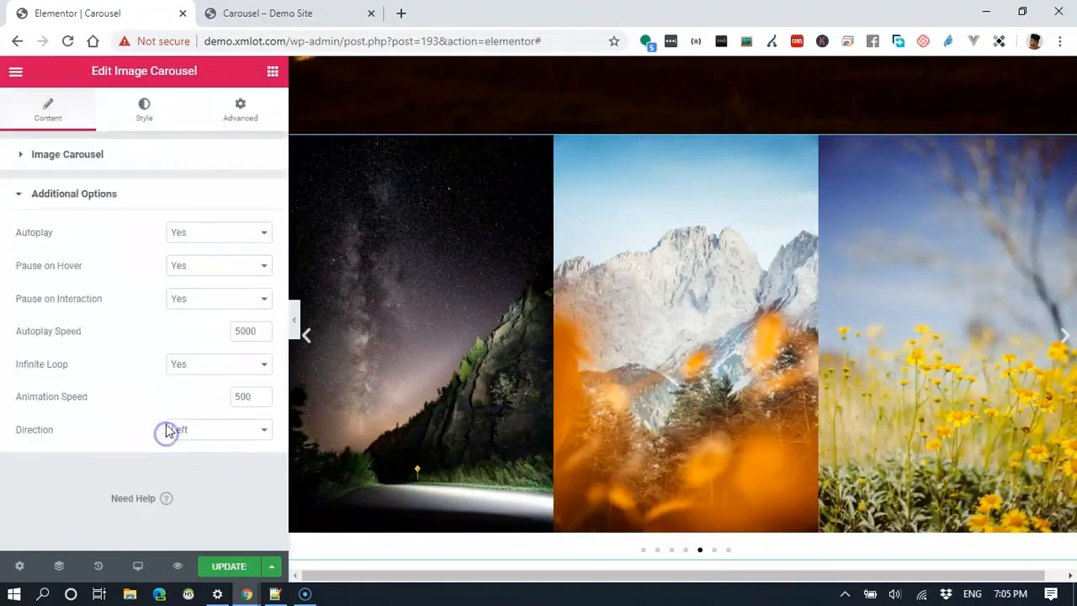
Set the new image carousel to show 5 slides and scroll 1 slide at a time.
{"action": "left_click", "coordinate": [137, 161]}
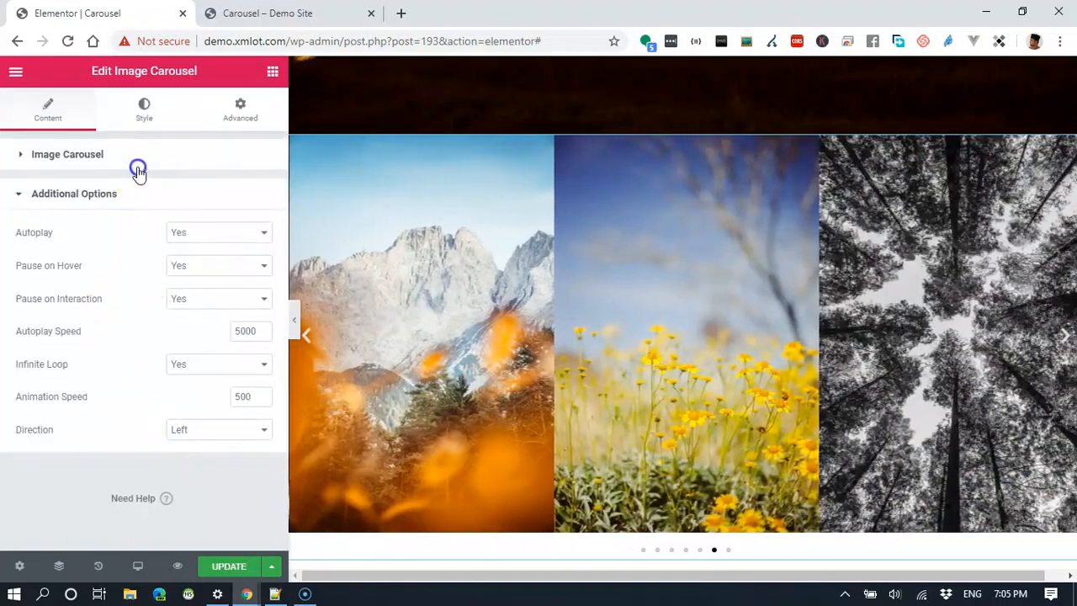
{"action": "scroll", "coordinate": [174, 289], "scroll_direction": "down", "scroll_amount": 1}
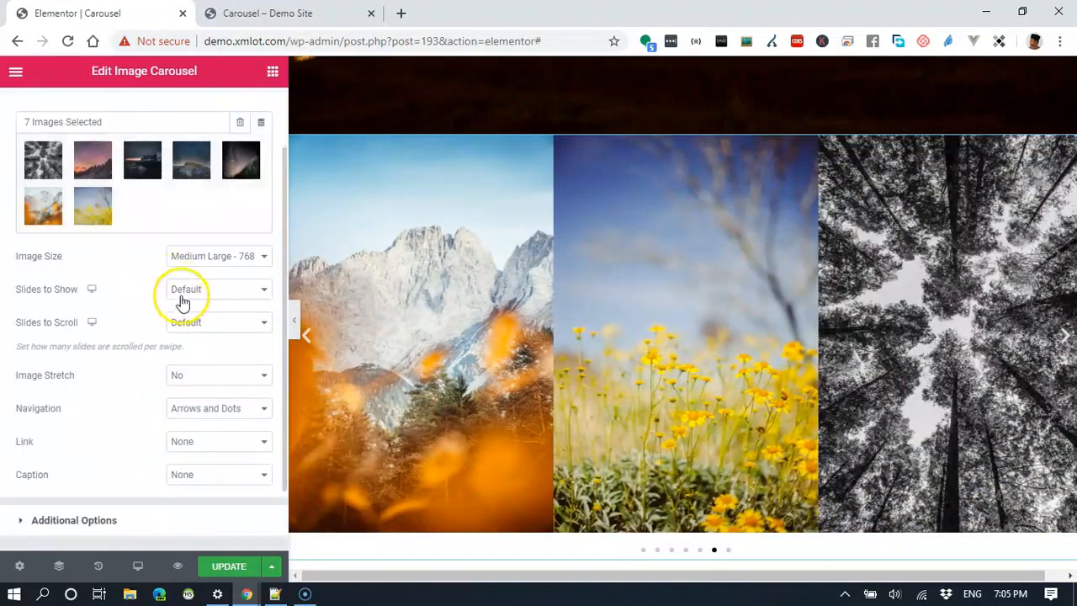
{"action": "left_click", "coordinate": [213, 293]}
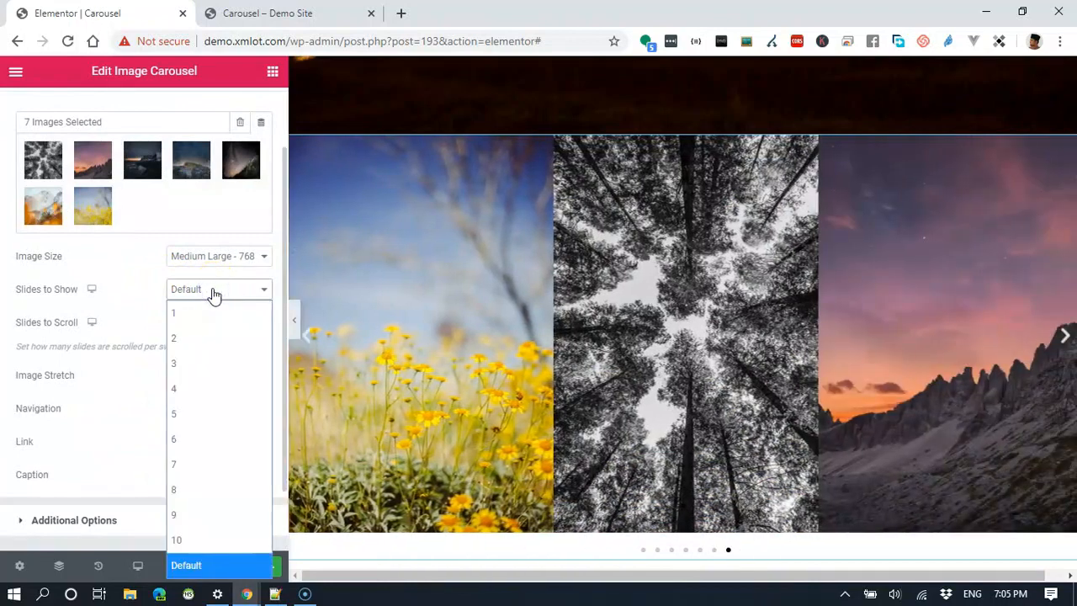
{"action": "left_click", "coordinate": [202, 412]}
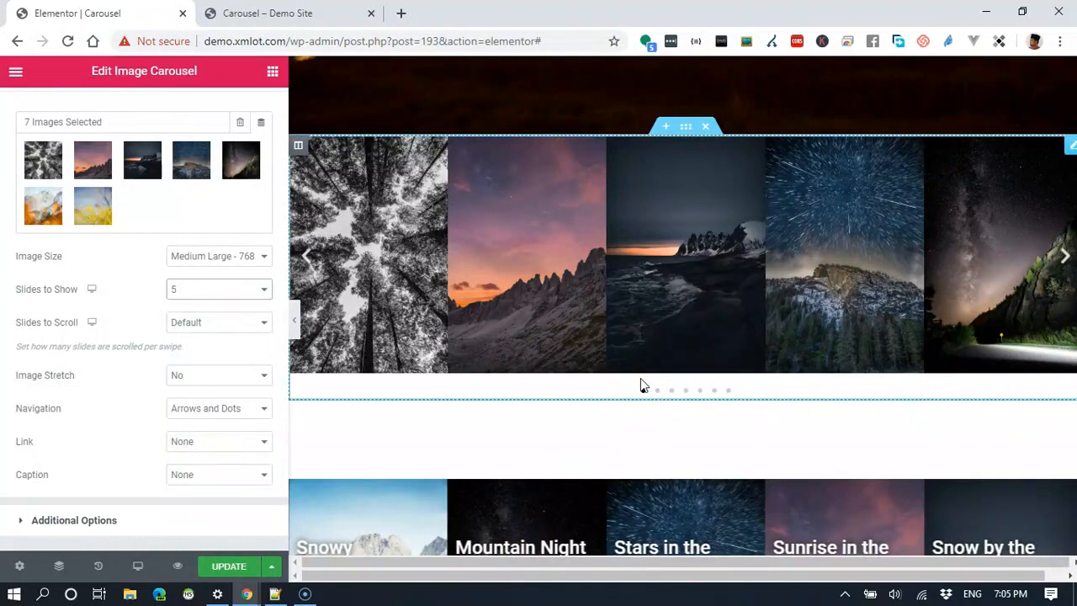
{"action": "left_click", "coordinate": [224, 324]}
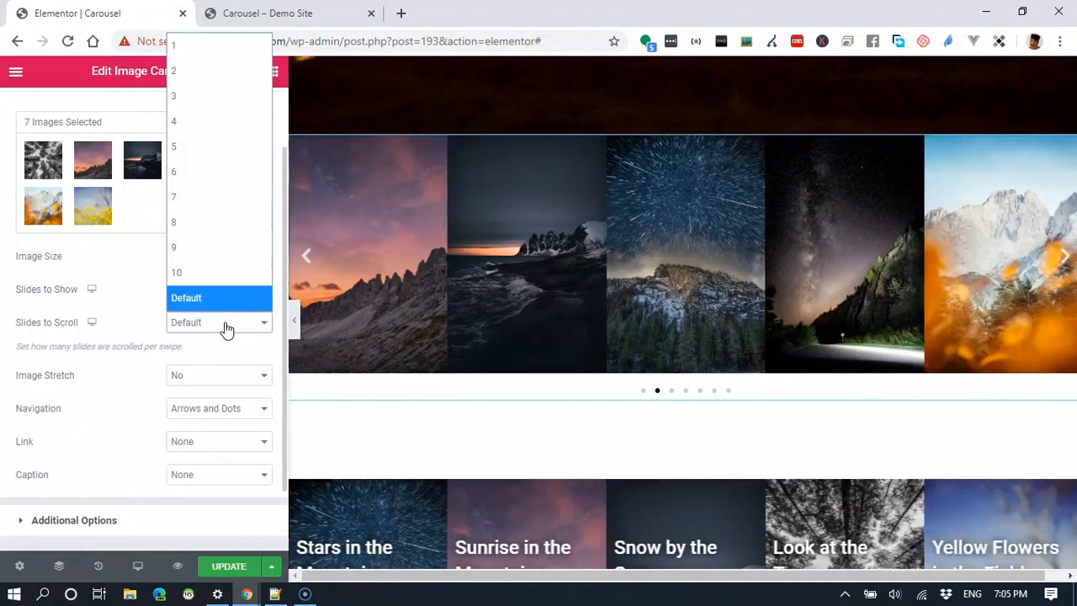
{"action": "left_click", "coordinate": [192, 44]}
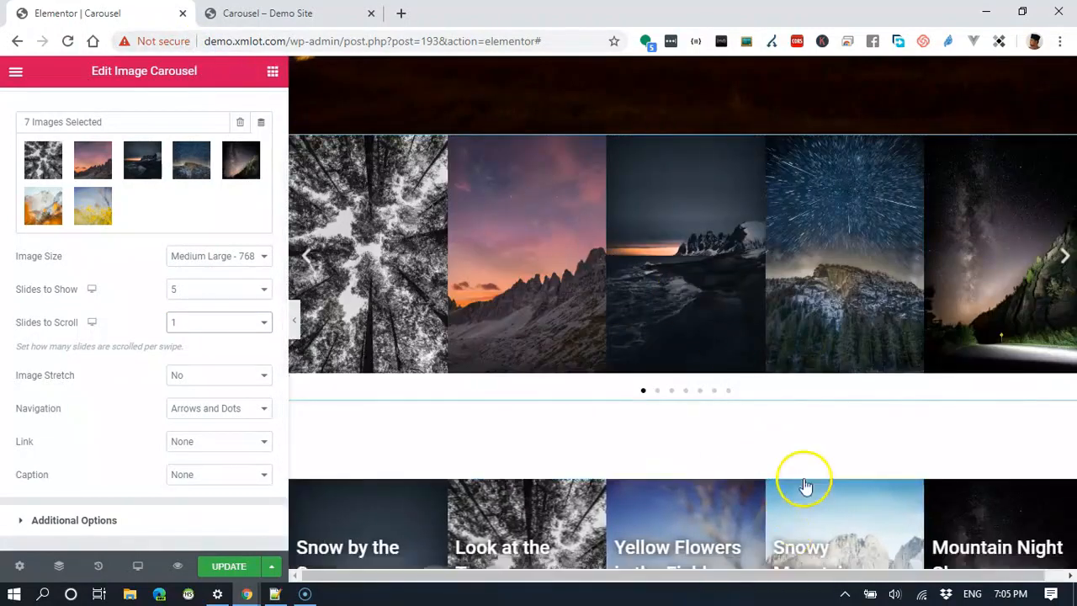
Preview the five-slide carousel without the editing panel, advance it two slides, and return to editing.
{"action": "left_click", "coordinate": [296, 312]}
{"action": "scroll", "coordinate": [662, 522], "scroll_direction": "up", "scroll_amount": 3}
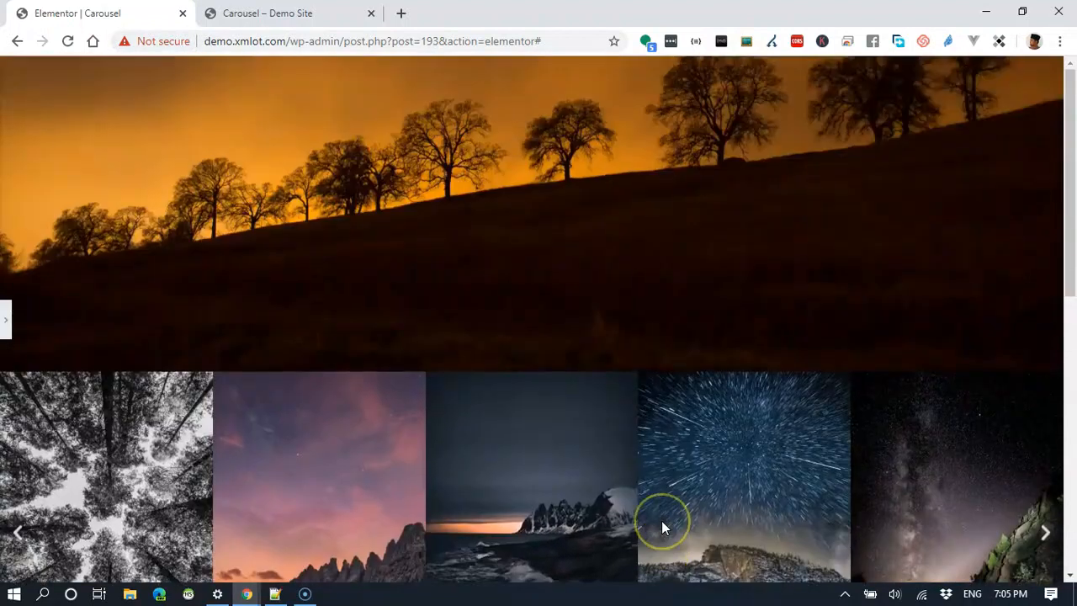
{"action": "scroll", "coordinate": [662, 522], "scroll_direction": "down", "scroll_amount": 2}
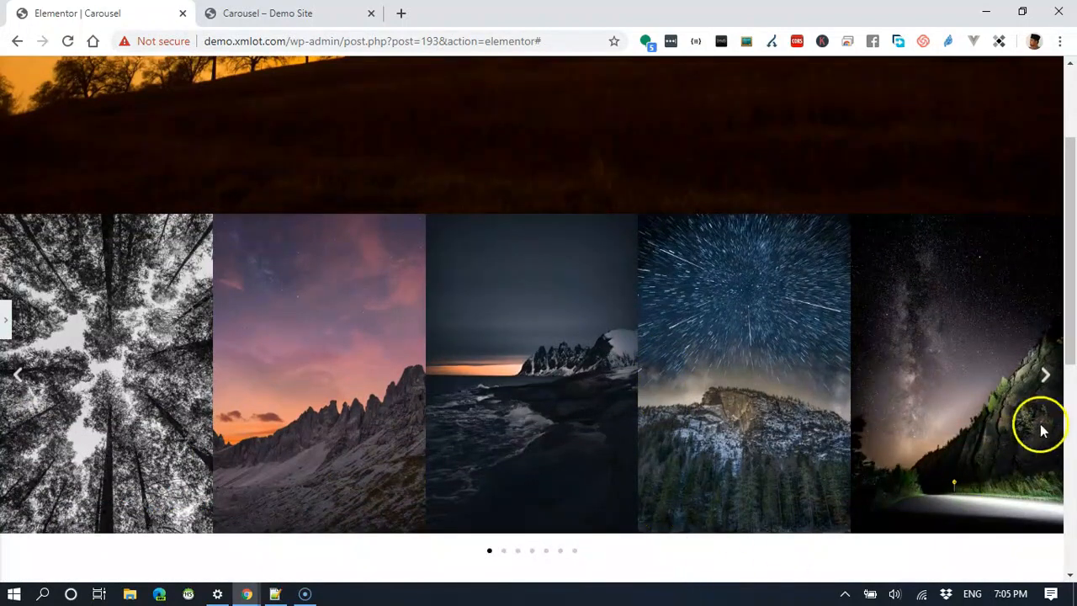
{"action": "left_click", "coordinate": [1046, 374]}
{"action": "left_click", "coordinate": [1045, 374]}
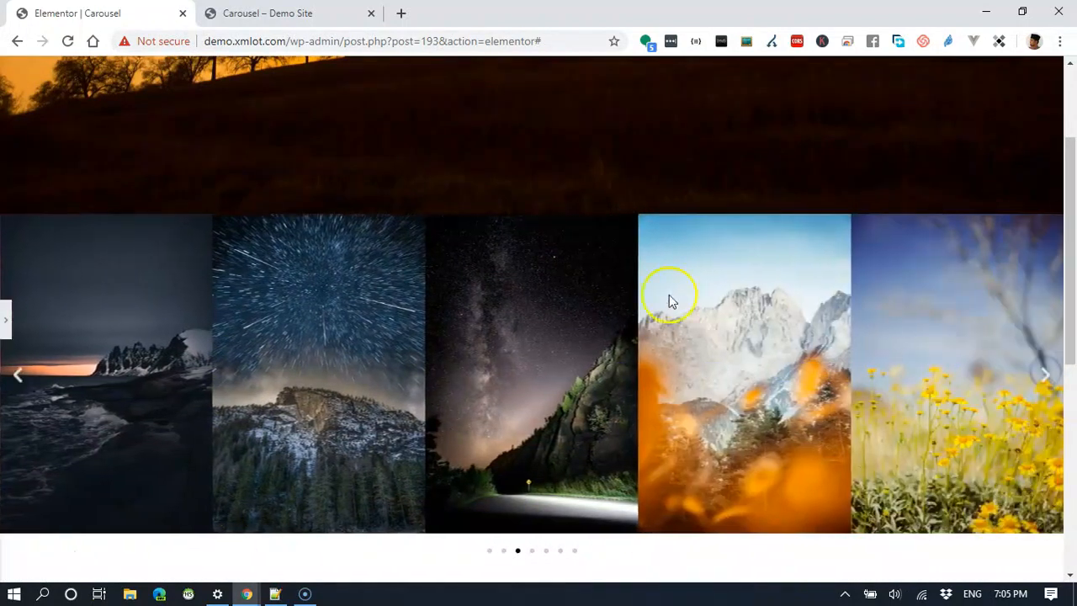
{"action": "left_click", "coordinate": [8, 327]}
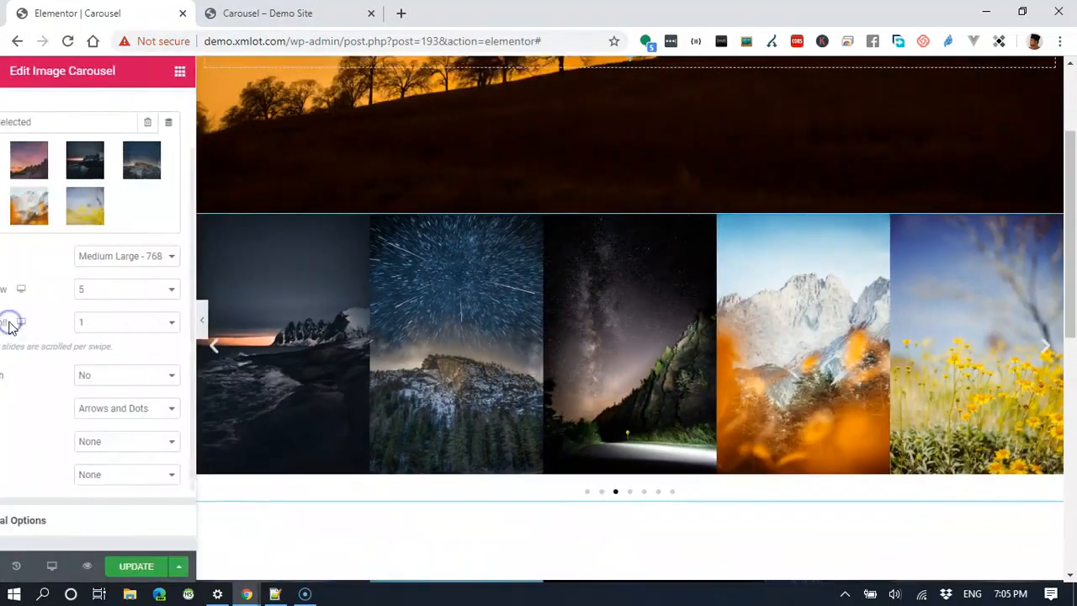
Review the carousel's additional options, including the autoplay choices, keeping Autoplay at Yes.
{"action": "scroll", "coordinate": [199, 313], "scroll_direction": "down", "scroll_amount": 1}
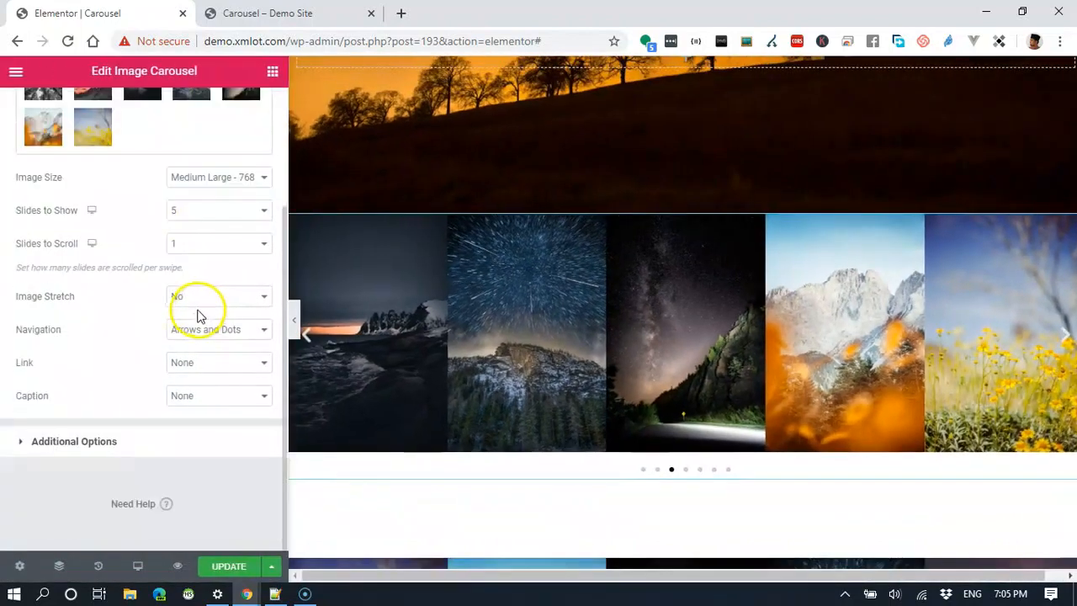
{"action": "left_click", "coordinate": [152, 441]}
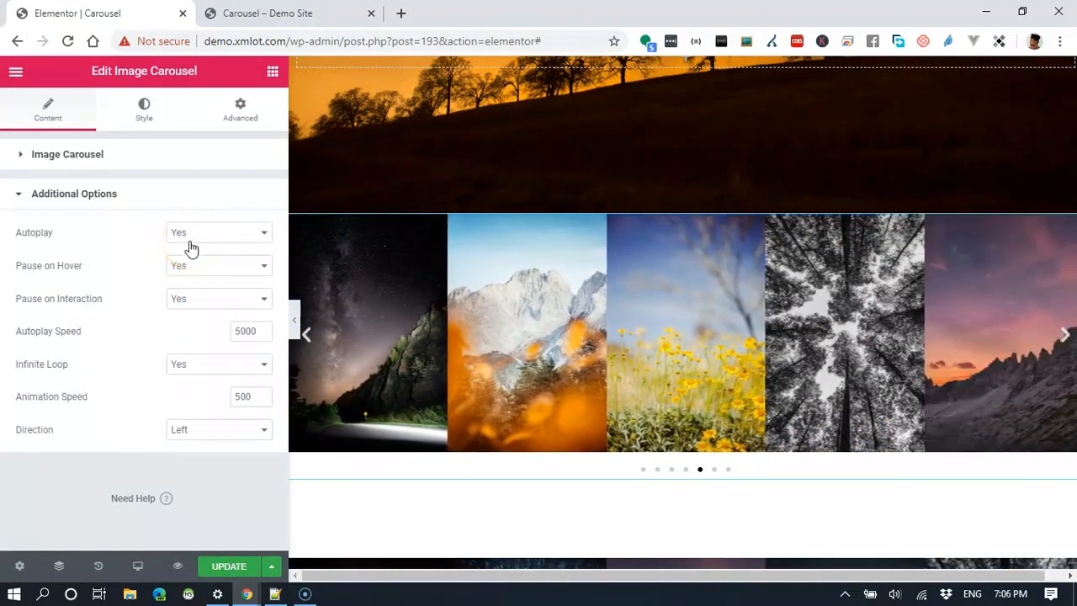
{"action": "left_click", "coordinate": [196, 234]}
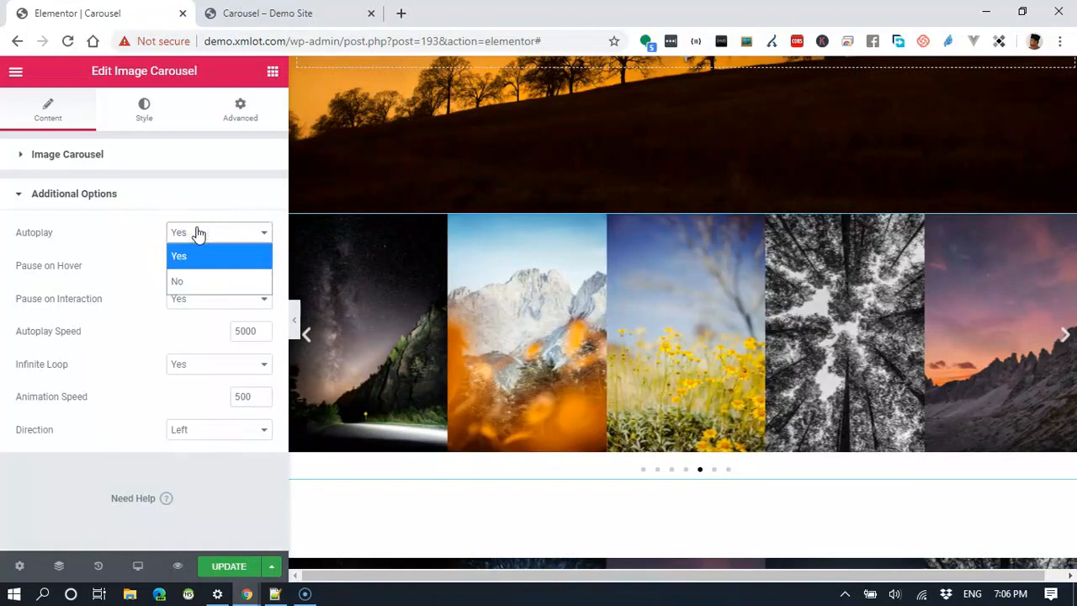
{"action": "left_click", "coordinate": [139, 228]}
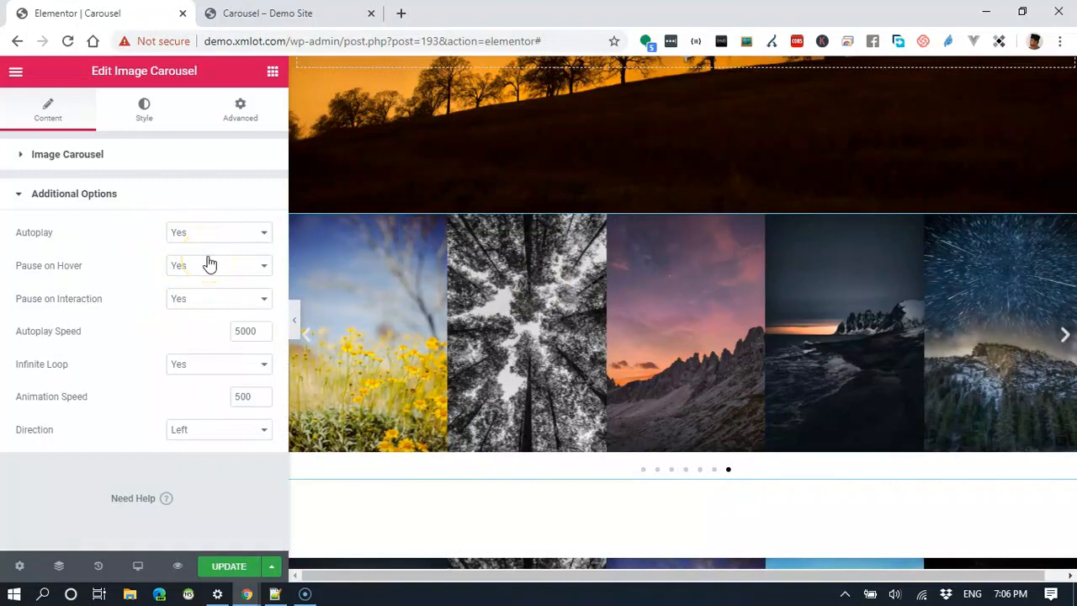
Open the carousel's gallery for editing and clear the caption of the black-and-white trees image, keeping its title.
{"action": "left_click", "coordinate": [194, 148]}
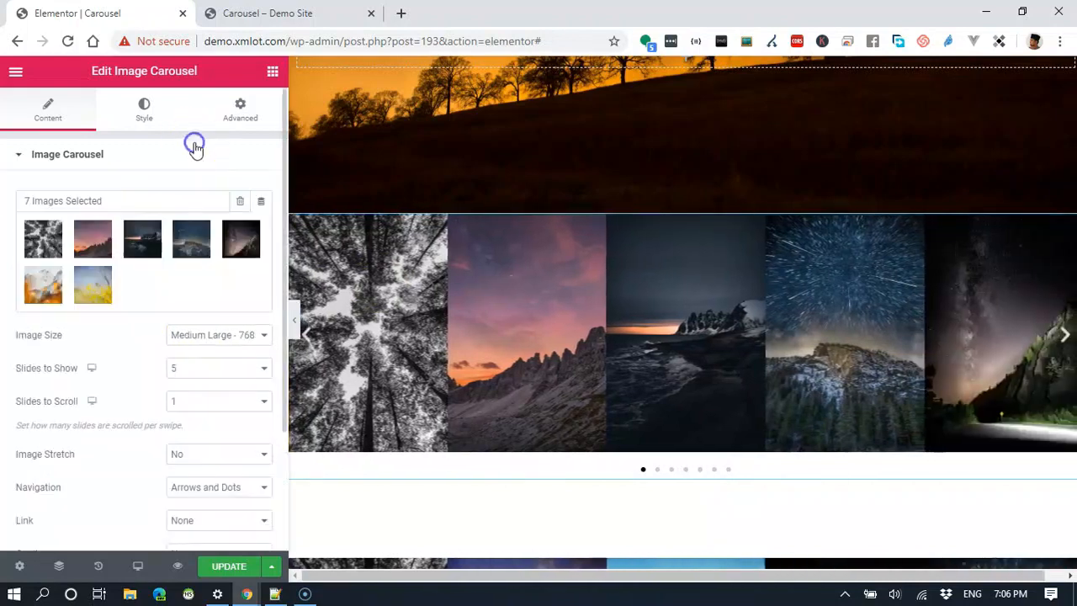
{"action": "left_click", "coordinate": [44, 244]}
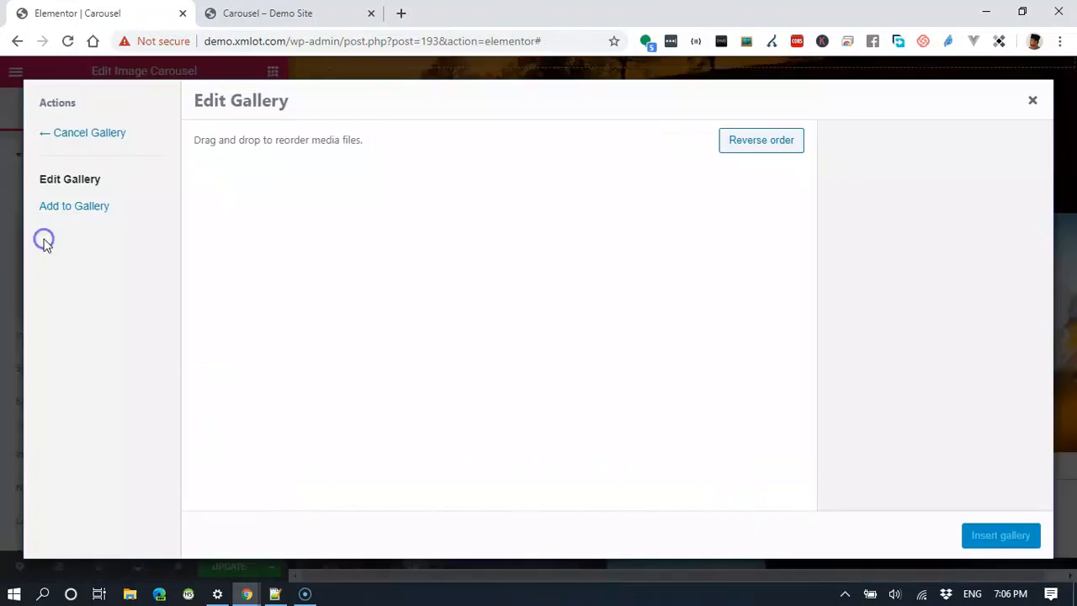
{"action": "left_click", "coordinate": [273, 306]}
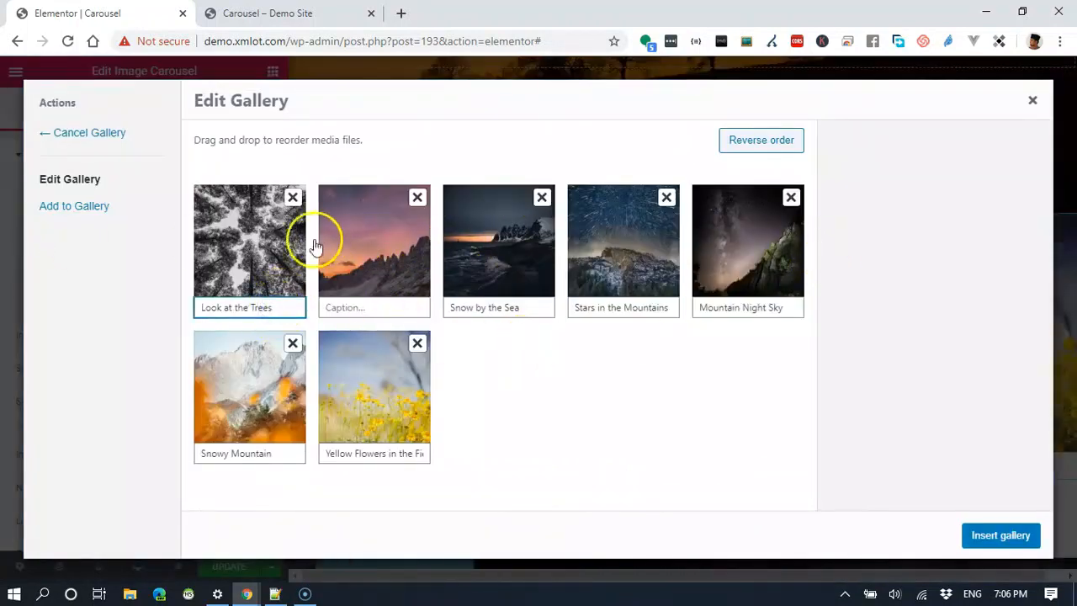
{"action": "left_click", "coordinate": [271, 244]}
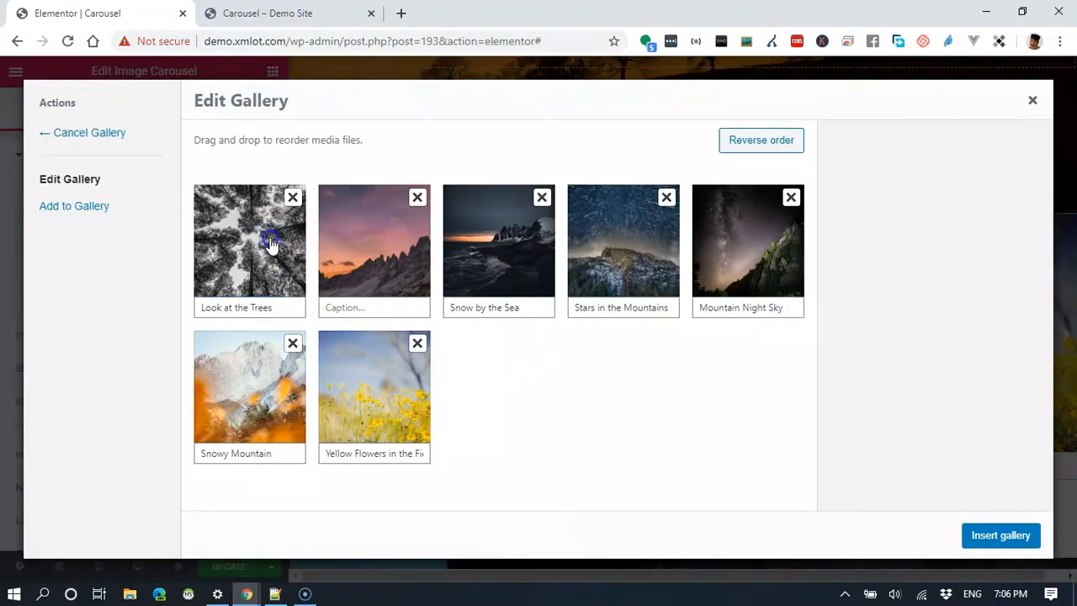
{"action": "scroll", "coordinate": [976, 326], "scroll_direction": "down", "scroll_amount": 2}
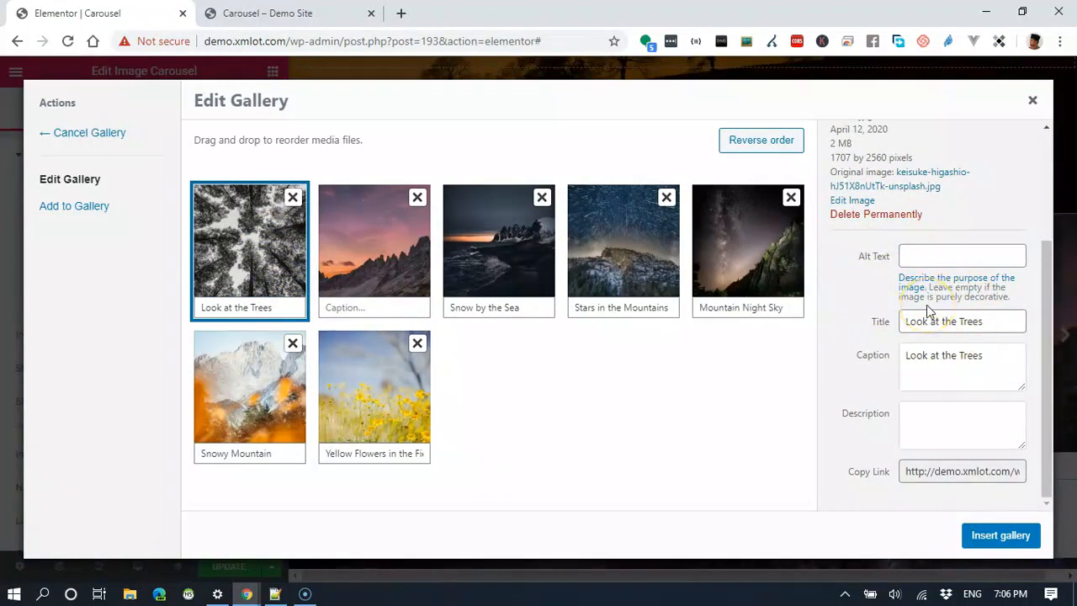
{"action": "triple_click", "coordinate": [981, 355]}
{"action": "key", "text": "BackSpace"}
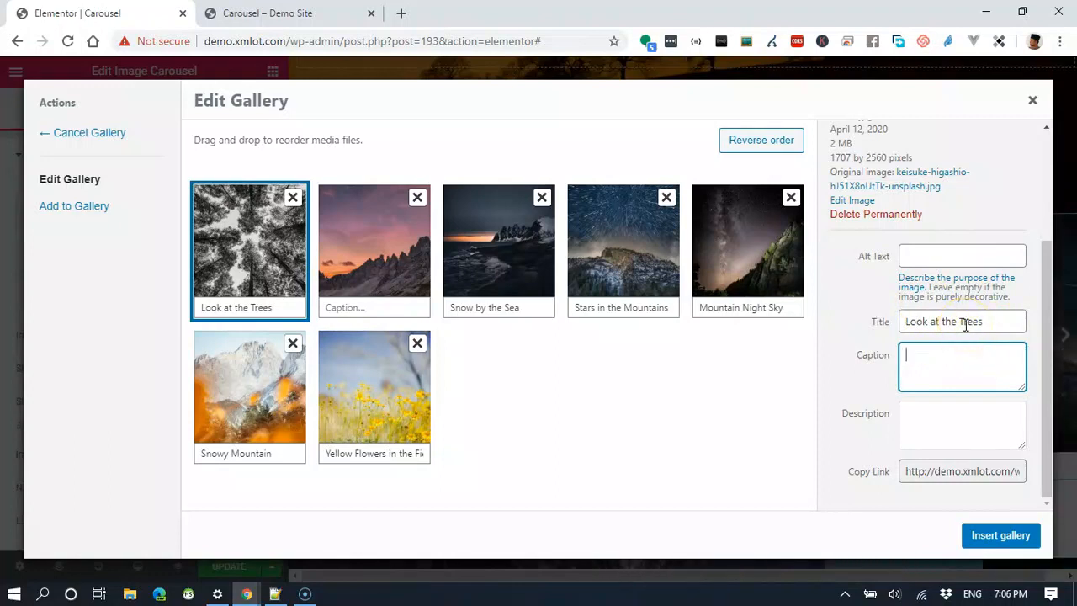
{"action": "left_click", "coordinate": [965, 324]}
{"action": "left_click", "coordinate": [734, 397]}
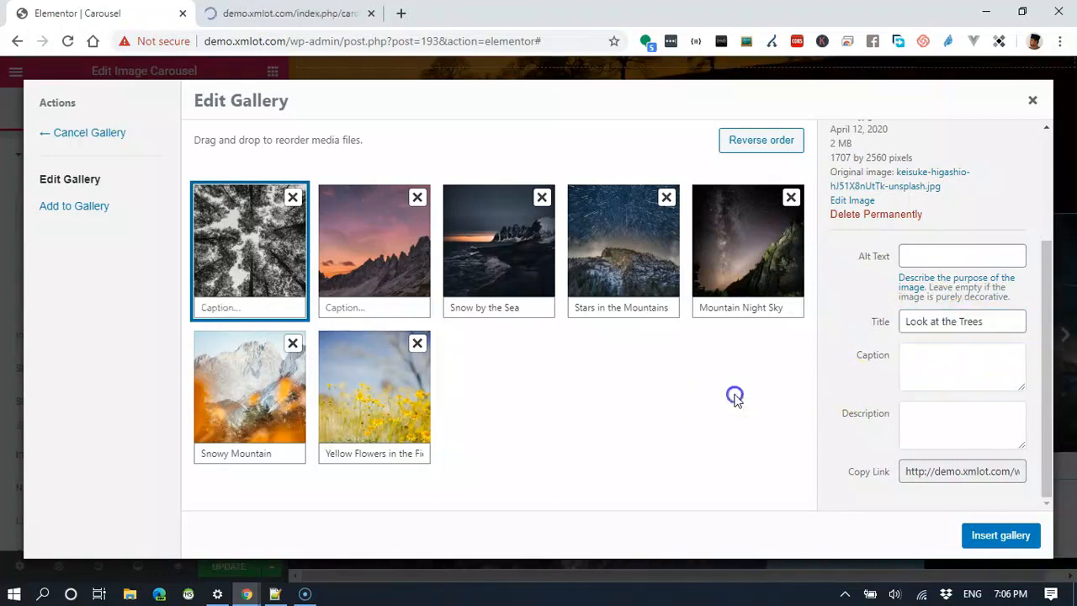
Set the title of the pink sunset mountain image in the gallery to "Purple Sky".
{"action": "left_click", "coordinate": [371, 252]}
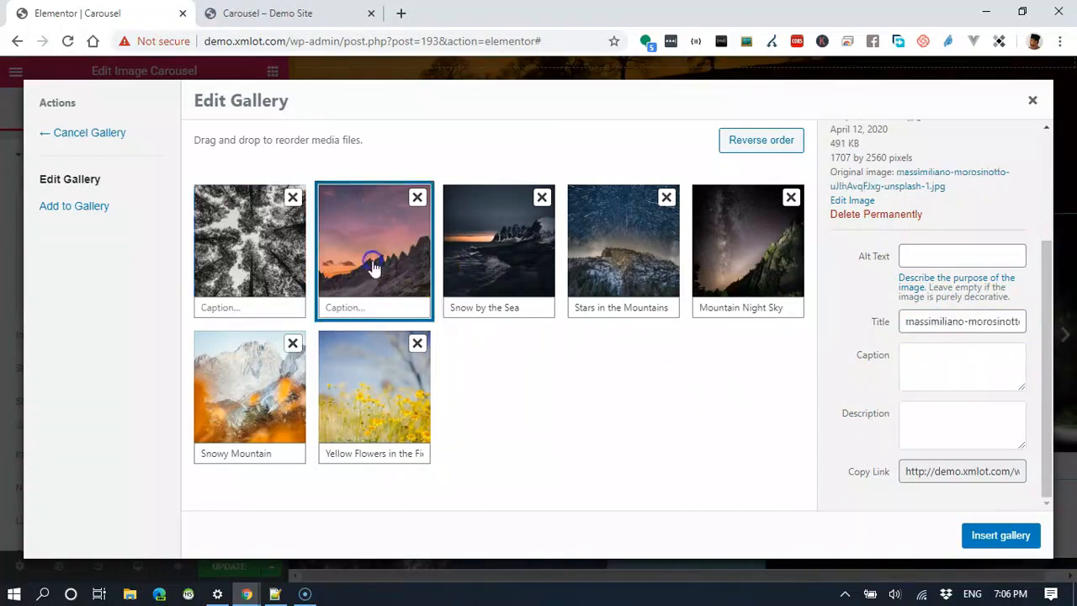
{"action": "triple_click", "coordinate": [927, 318]}
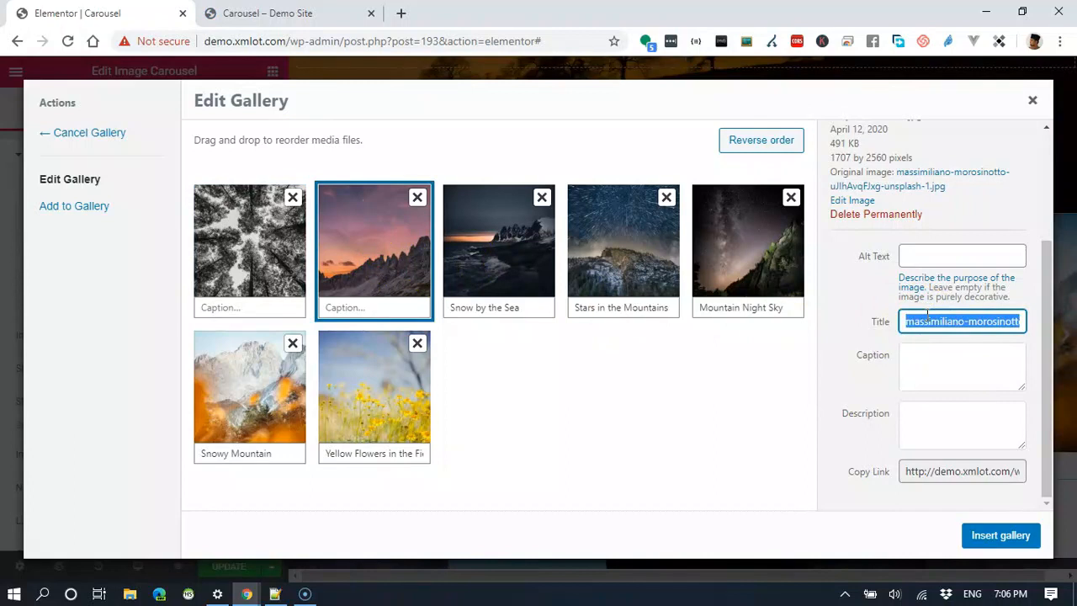
{"action": "type", "text": "Purple Sky"}
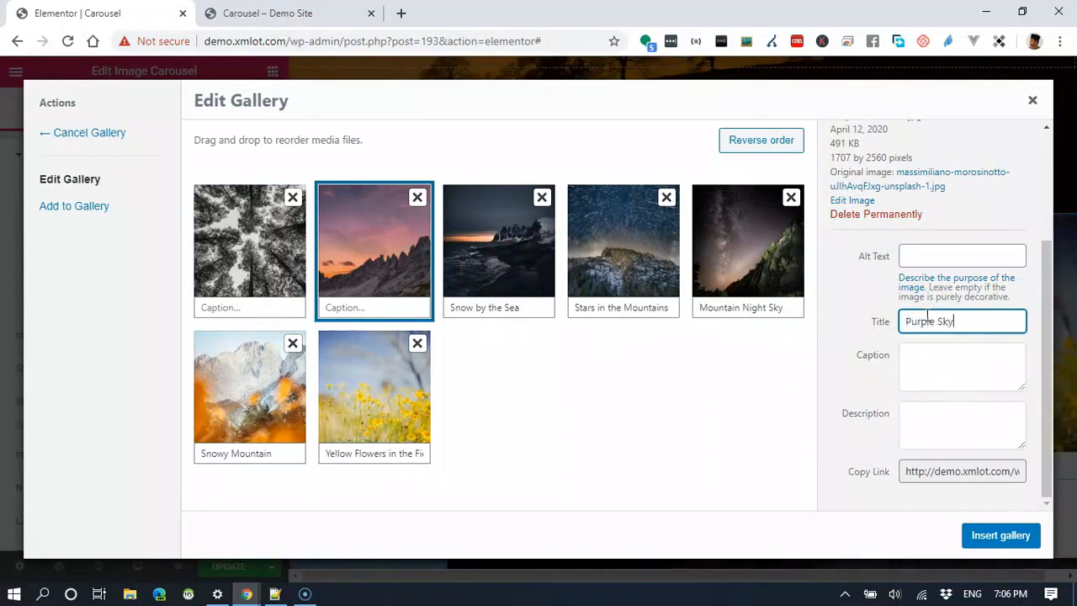
Check the titles and captions of the remaining five gallery images and insert the edited gallery into the carousel.
{"action": "left_click", "coordinate": [497, 241]}
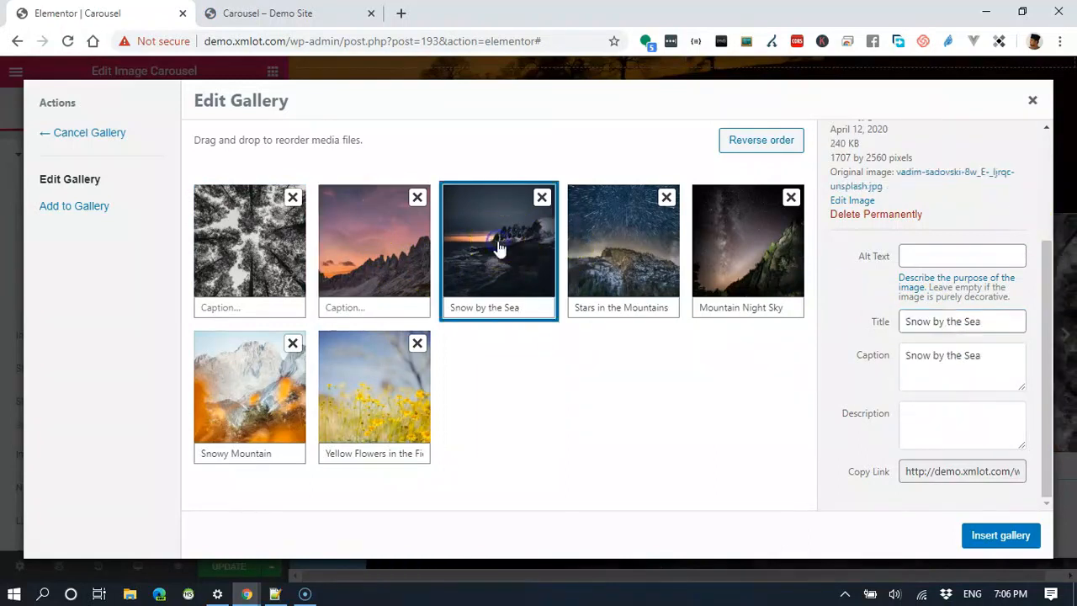
{"action": "left_click", "coordinate": [616, 261]}
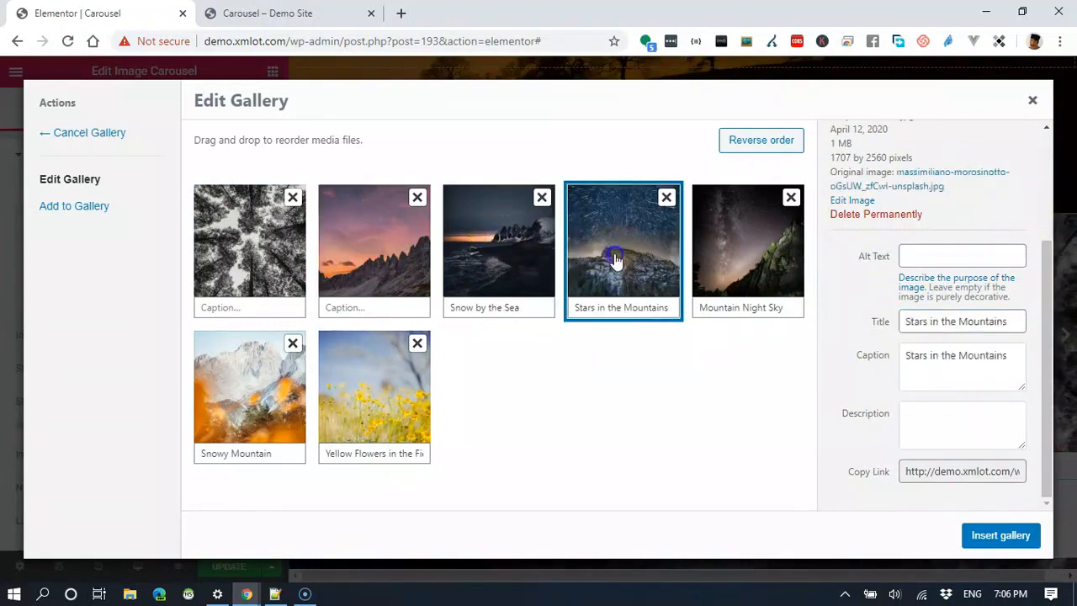
{"action": "left_click", "coordinate": [745, 260]}
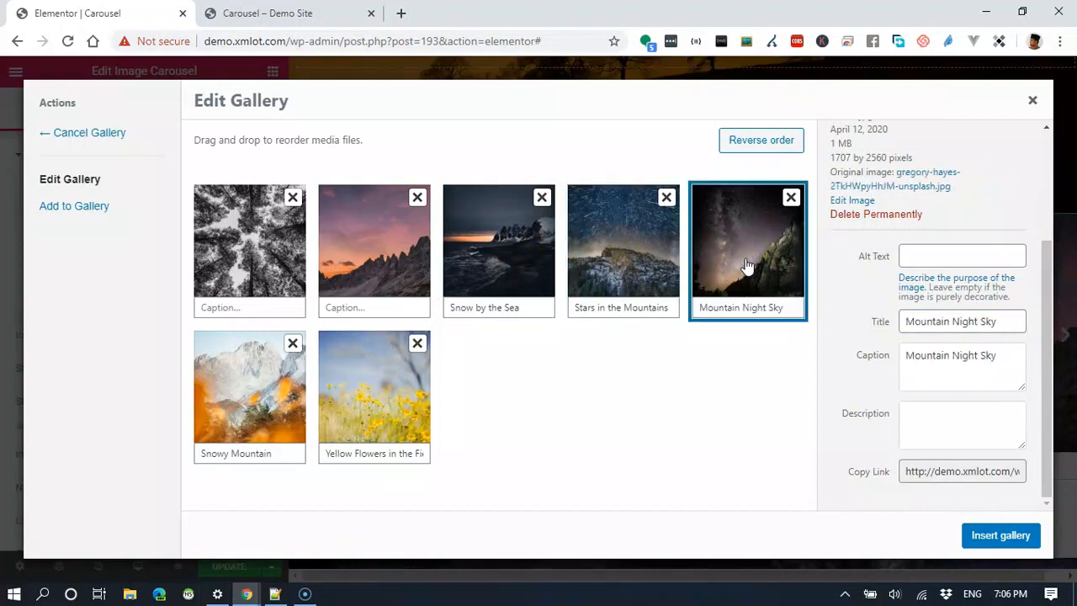
{"action": "left_click", "coordinate": [242, 382]}
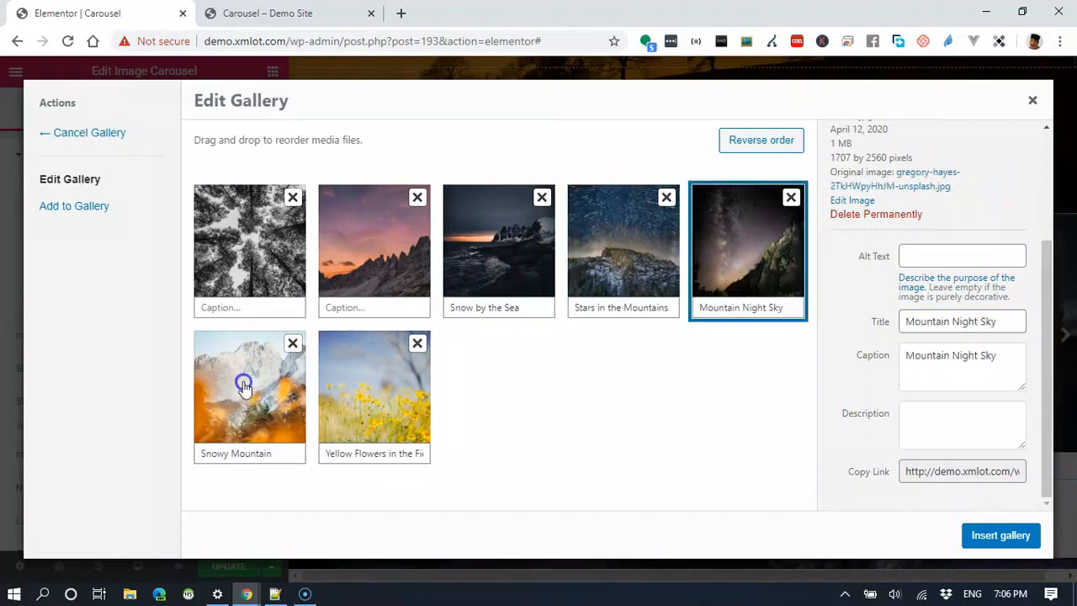
{"action": "left_click", "coordinate": [367, 405]}
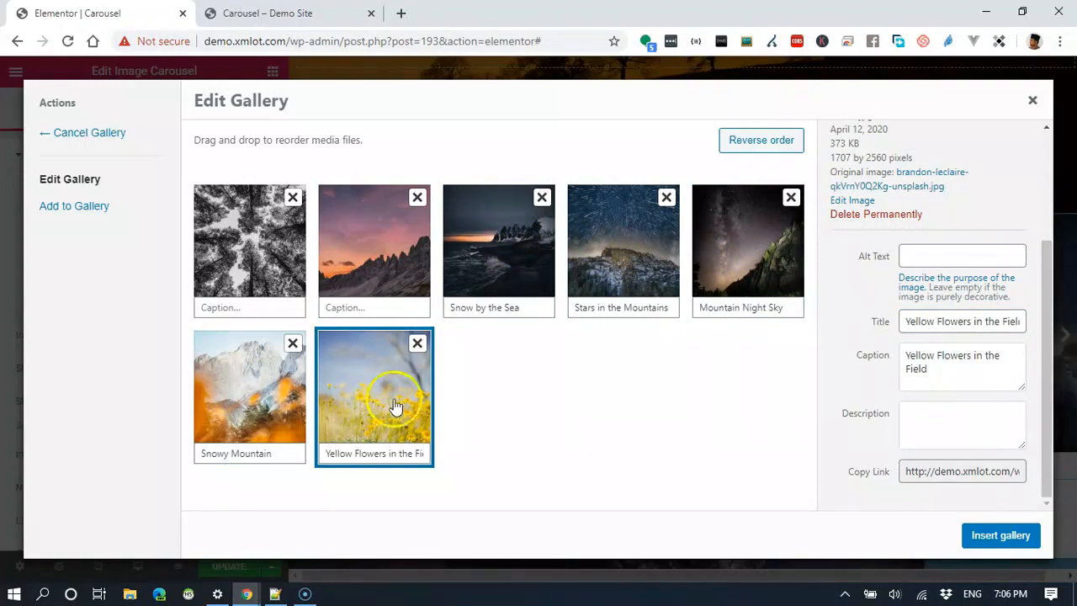
{"action": "left_click", "coordinate": [999, 535]}
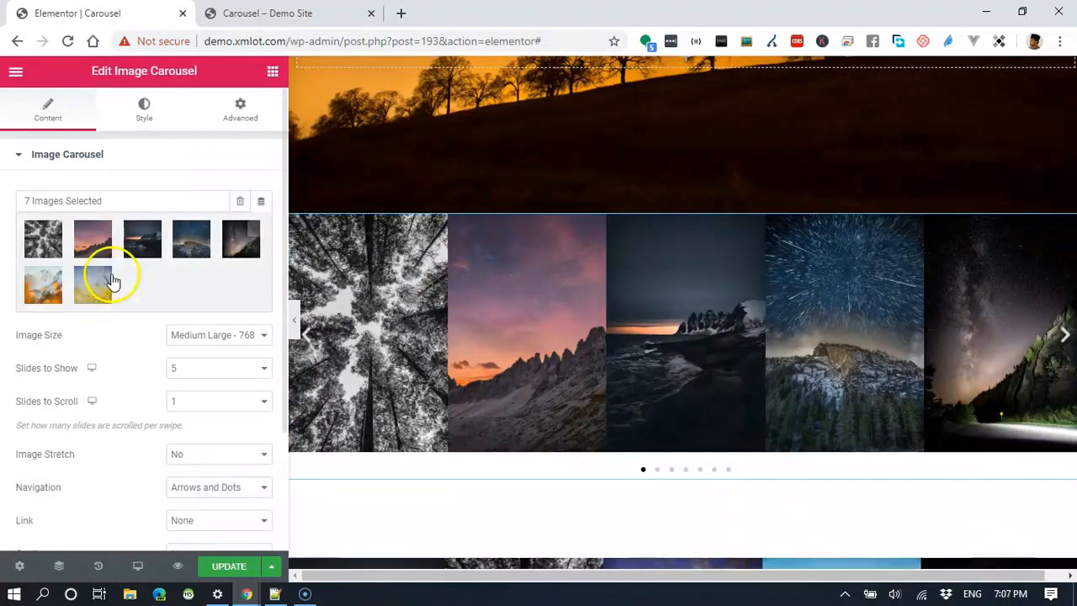
Set the image carousel's caption to show each image's title.
{"action": "scroll", "coordinate": [225, 344], "scroll_direction": "down", "scroll_amount": 2}
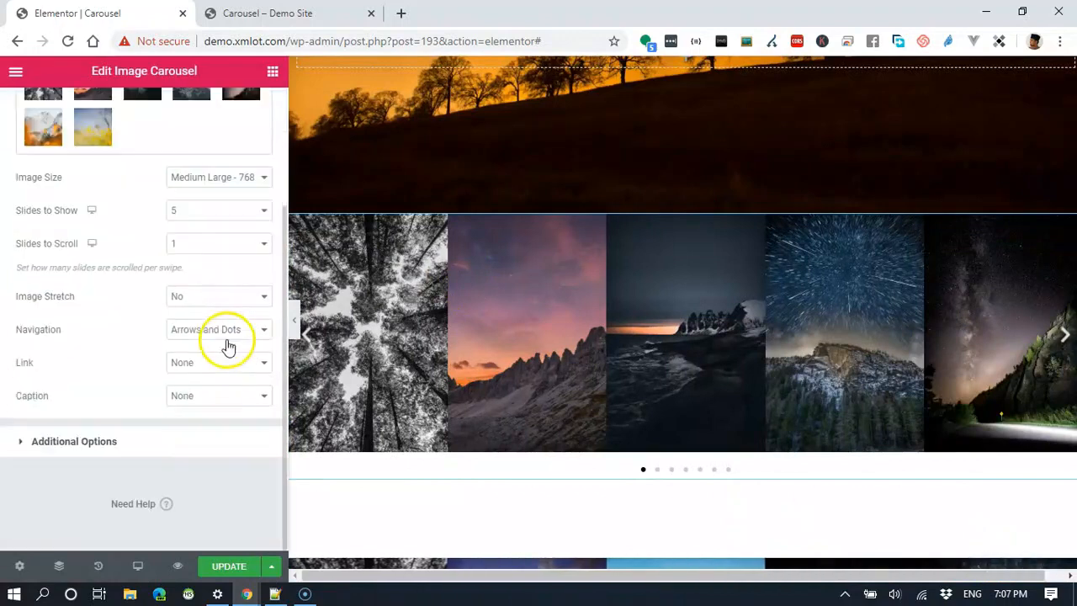
{"action": "left_click", "coordinate": [215, 395]}
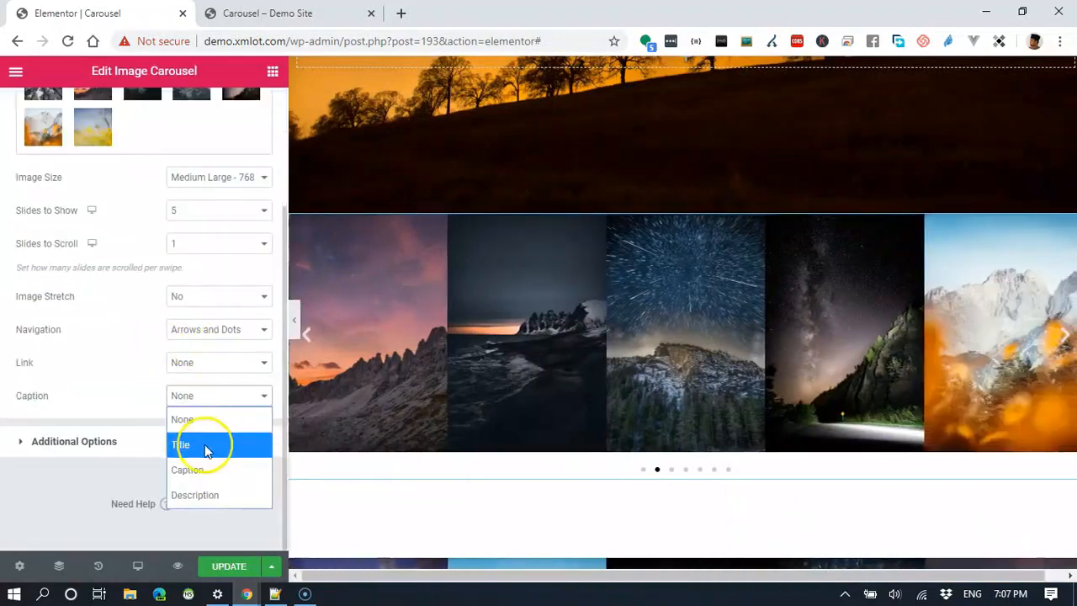
{"action": "left_click", "coordinate": [206, 450]}
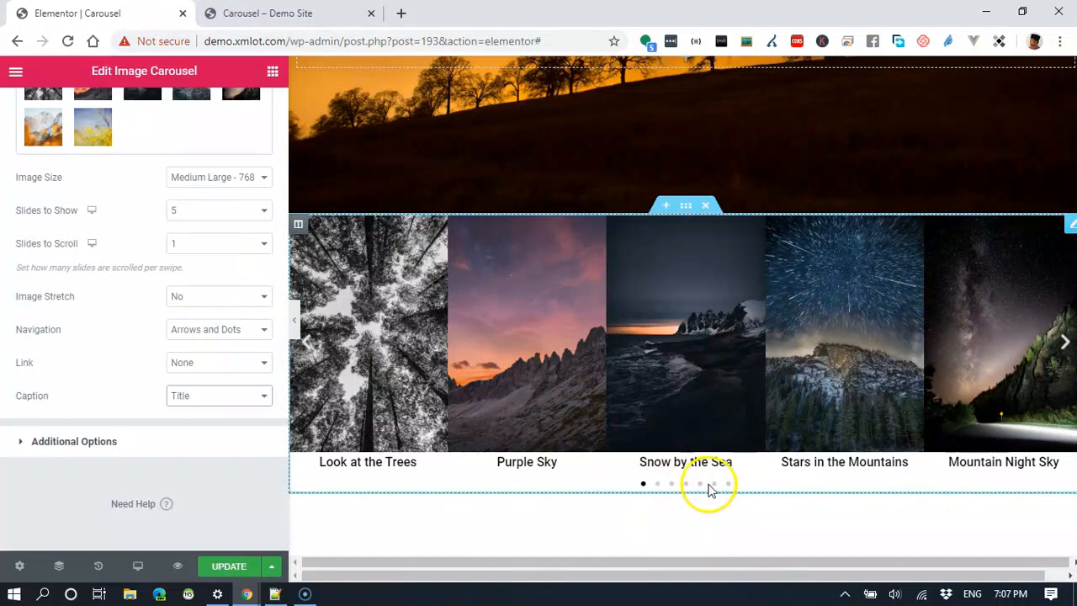
Set the carousel's navigation to Arrows and preview the carousel at full page width.
{"action": "left_click", "coordinate": [224, 329]}
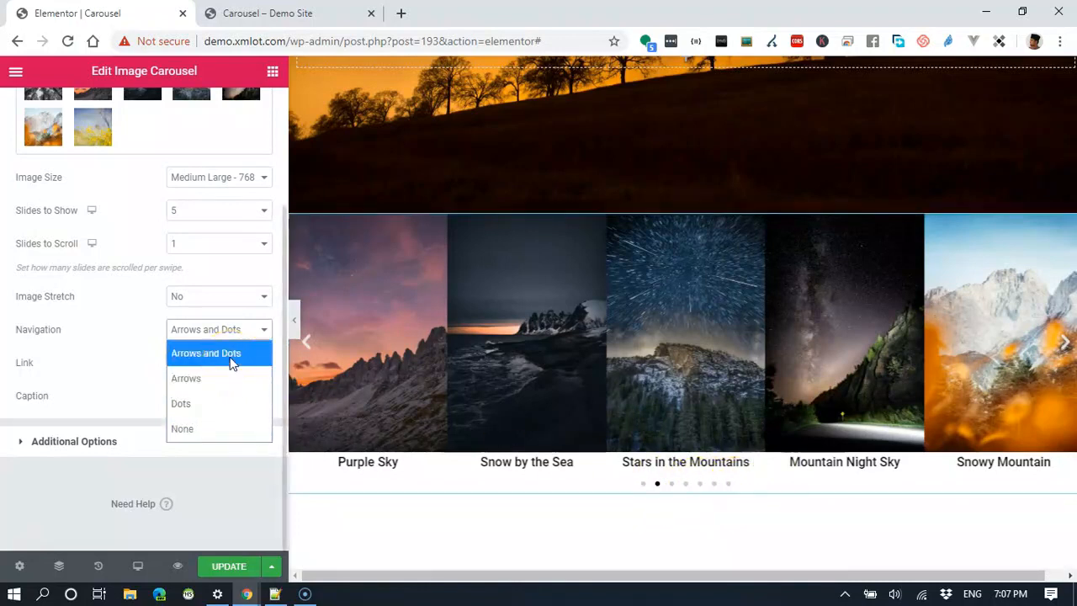
{"action": "left_click", "coordinate": [217, 383]}
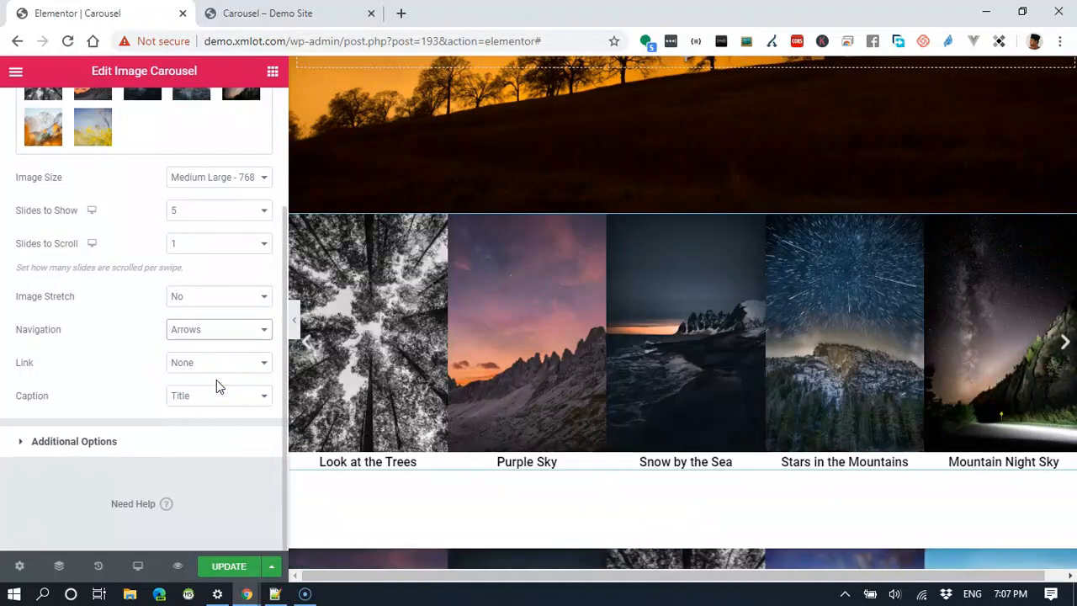
{"action": "left_click", "coordinate": [295, 319]}
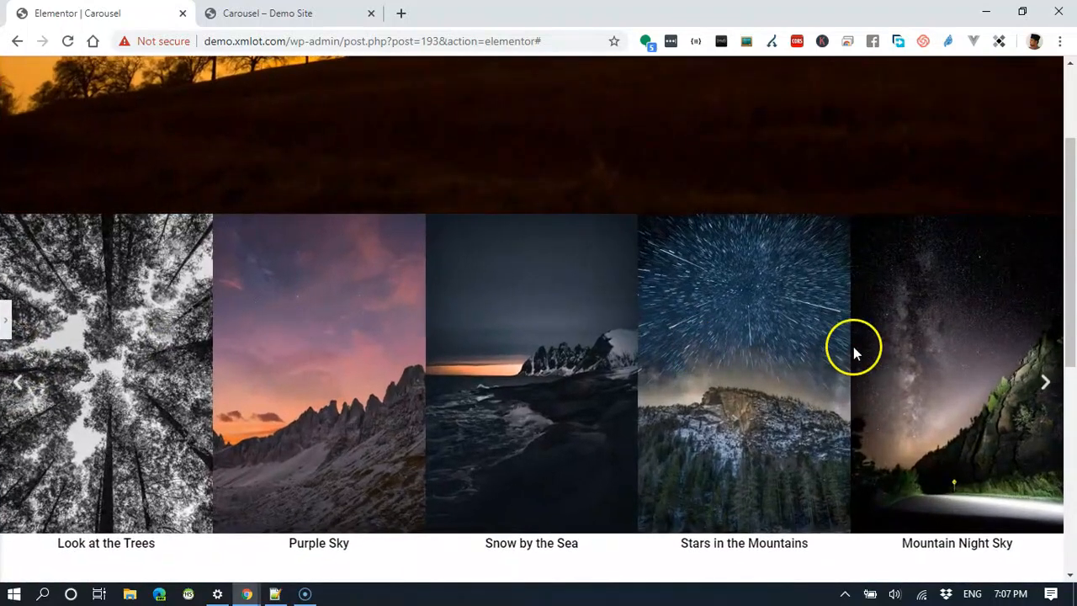
{"action": "left_click", "coordinate": [7, 318]}
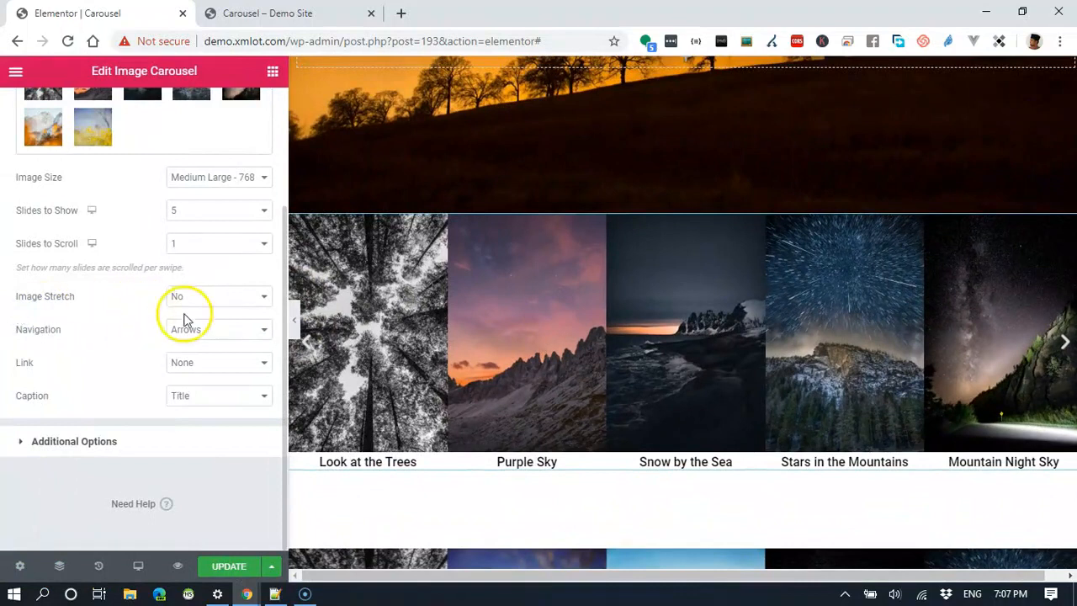
Look at the carousel's custom CSS editor among its advanced settings and close it without adding code.
{"action": "scroll", "coordinate": [185, 320], "scroll_direction": "up", "scroll_amount": 3}
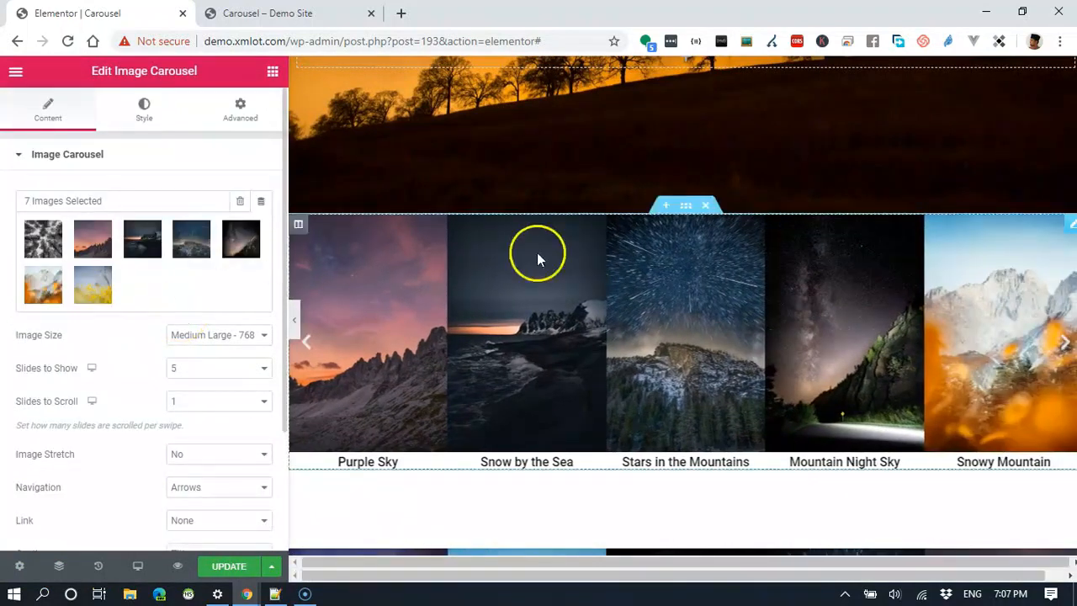
{"action": "left_click", "coordinate": [244, 115]}
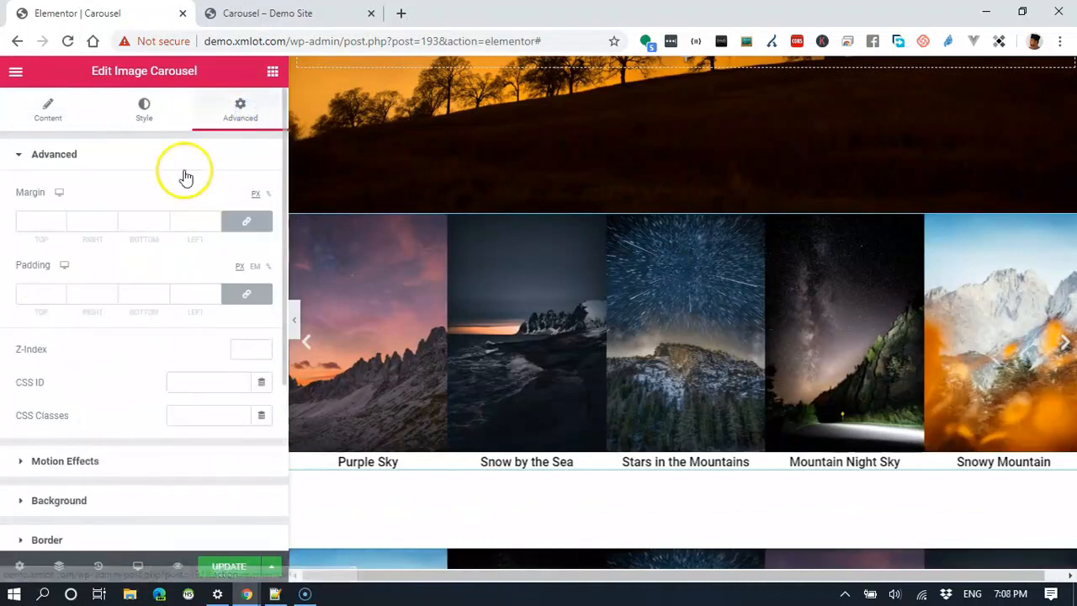
{"action": "scroll", "coordinate": [205, 207], "scroll_direction": "down", "scroll_amount": 3}
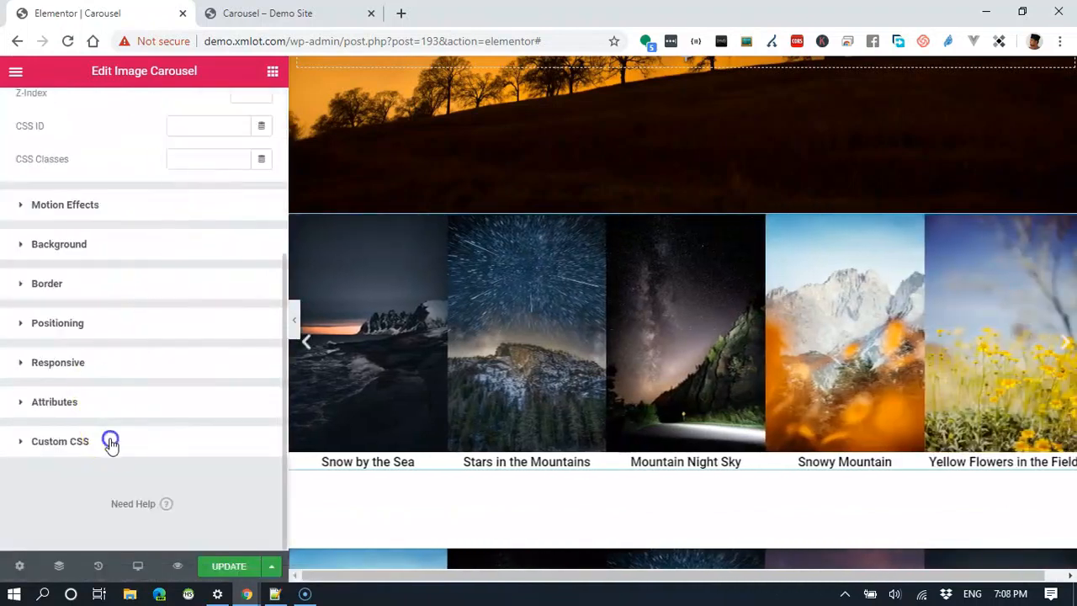
{"action": "left_click", "coordinate": [108, 440]}
{"action": "scroll", "coordinate": [146, 434], "scroll_direction": "down", "scroll_amount": 2}
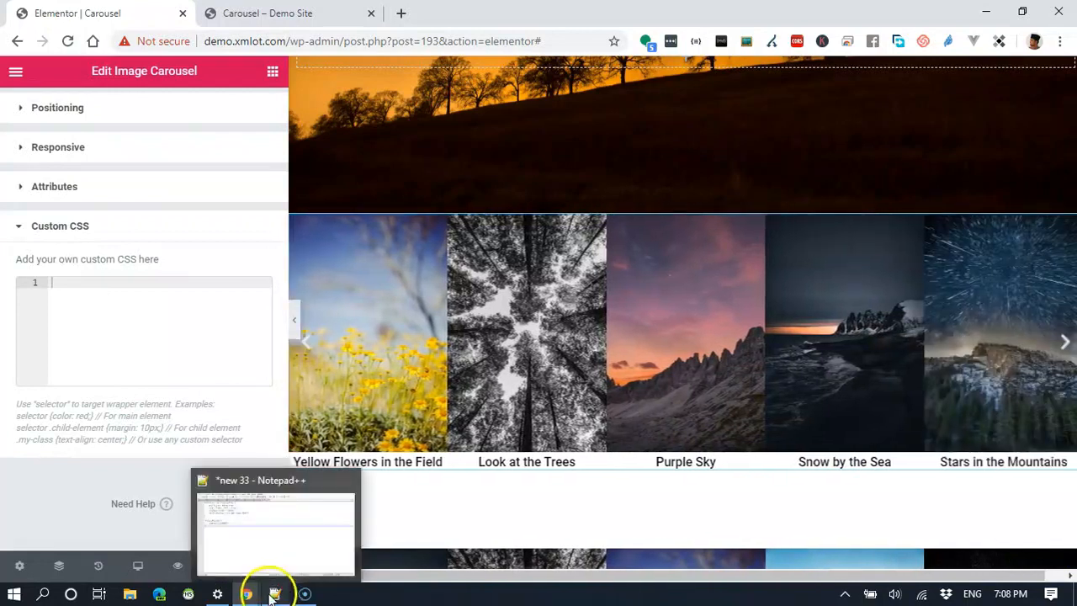
{"action": "left_click", "coordinate": [127, 226]}
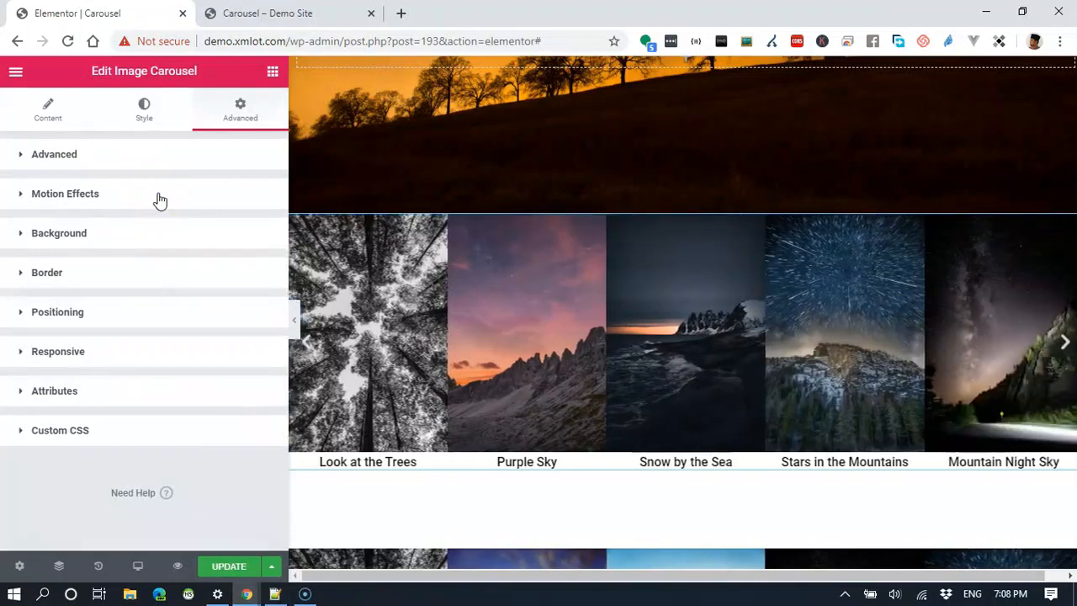
Set the carousel's CSS ID to my-slider and copy that ID.
{"action": "left_click", "coordinate": [160, 165]}
{"action": "left_click", "coordinate": [732, 454]}
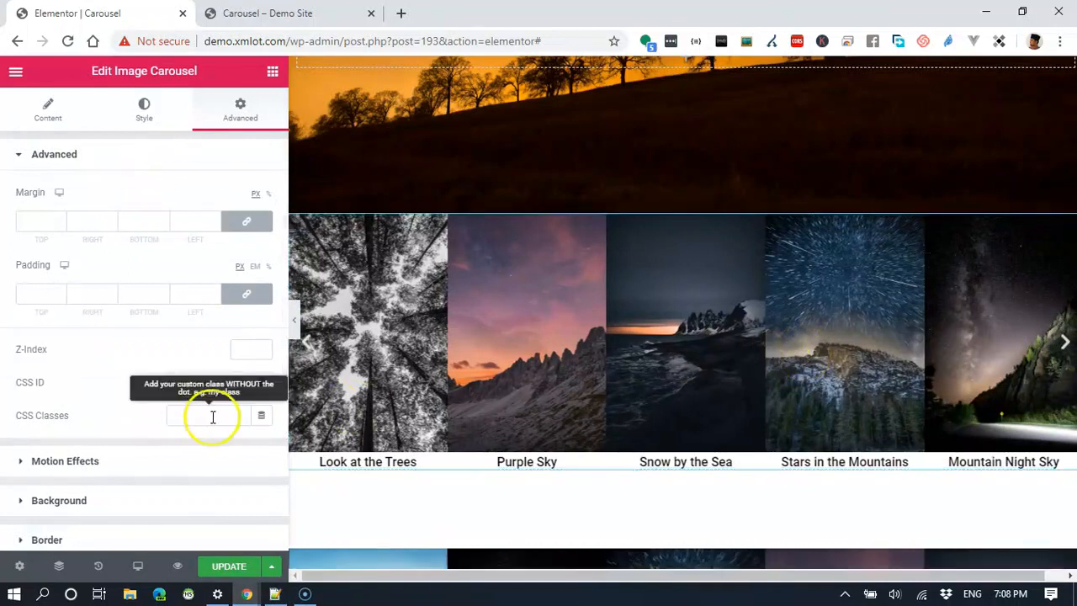
{"action": "left_click", "coordinate": [195, 383]}
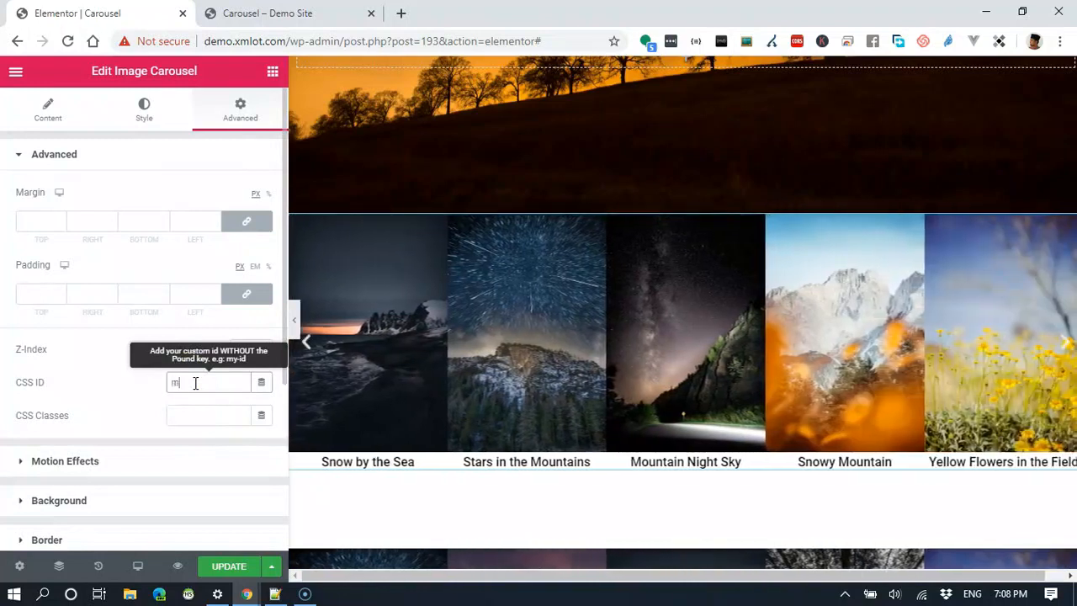
{"action": "type", "text": "y-slider"}
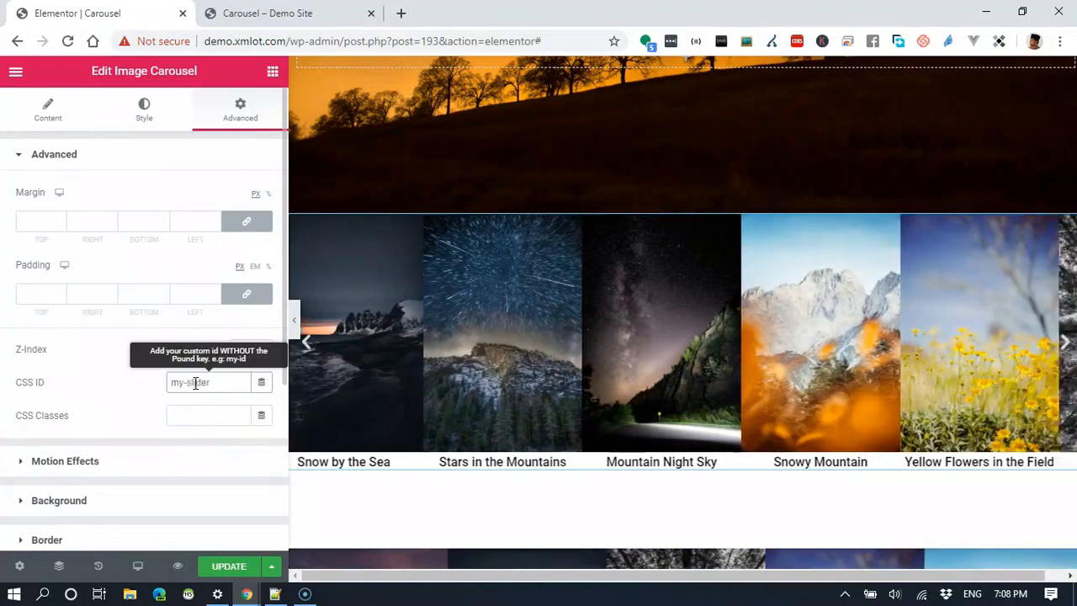
{"action": "left_click", "coordinate": [113, 390]}
{"action": "triple_click", "coordinate": [197, 381]}
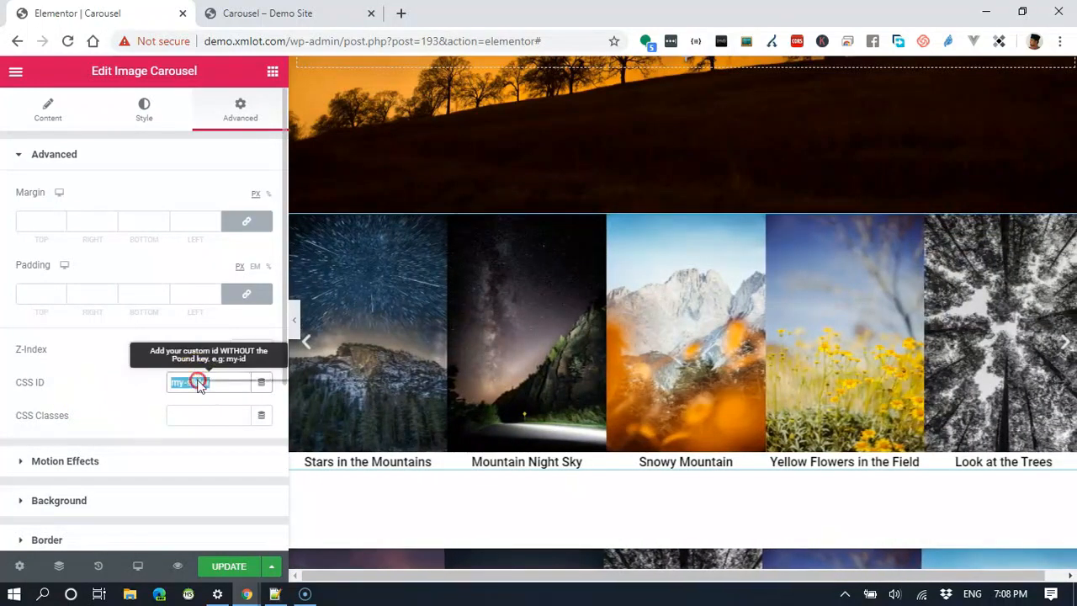
{"action": "right_click", "coordinate": [197, 381]}
{"action": "left_click", "coordinate": [237, 151]}
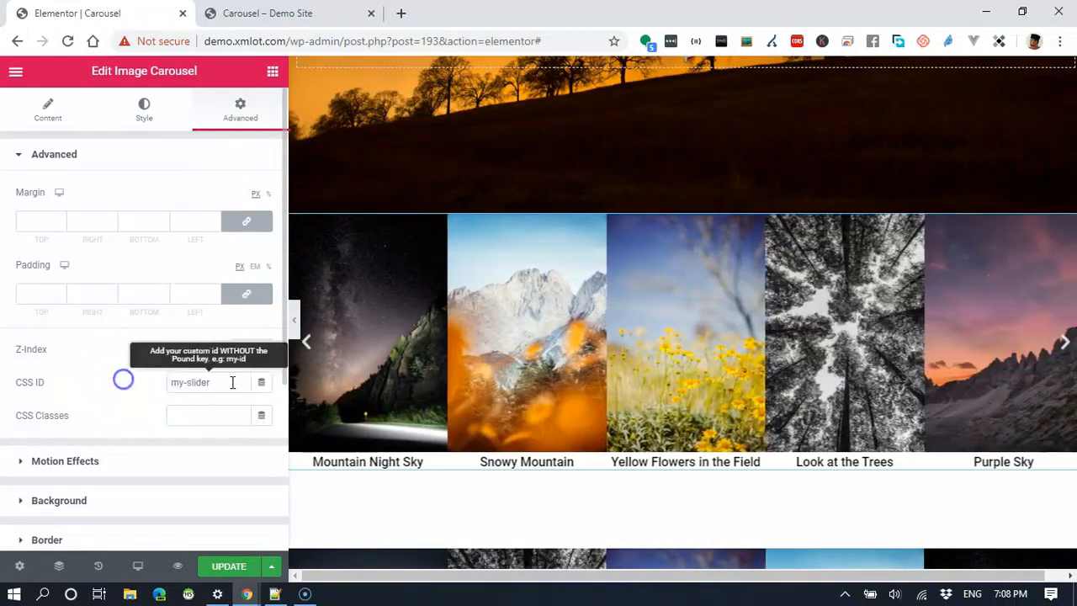
Switch to the CSS snippet in Notepad++ and replace carousel-me with my-slider in both selectors.
{"action": "left_click", "coordinate": [275, 594]}
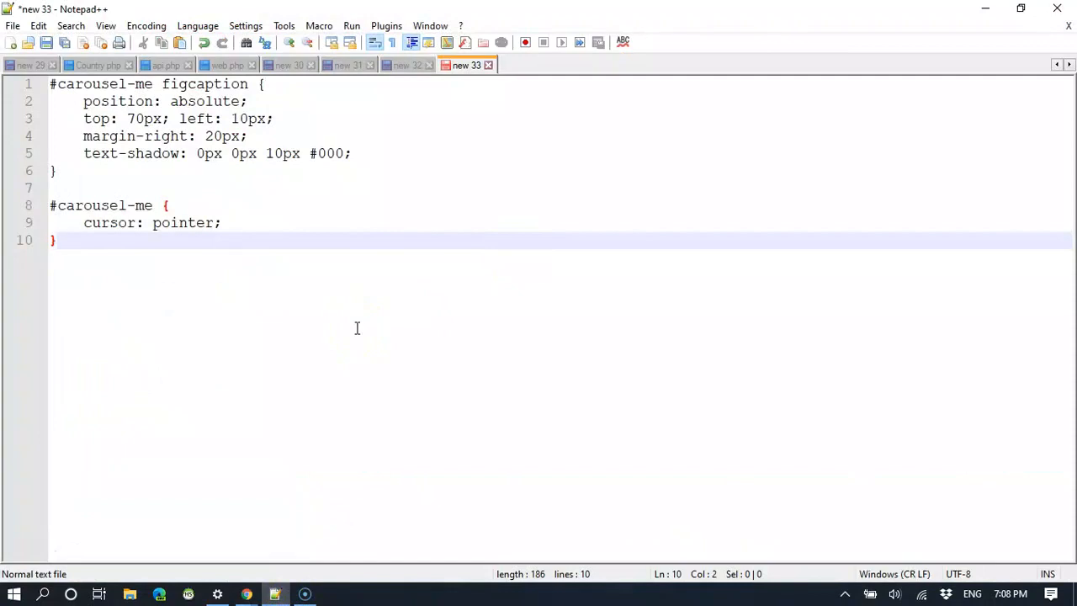
{"action": "left_click_drag", "start_coordinate": [152, 84], "coordinate": [57, 84]}
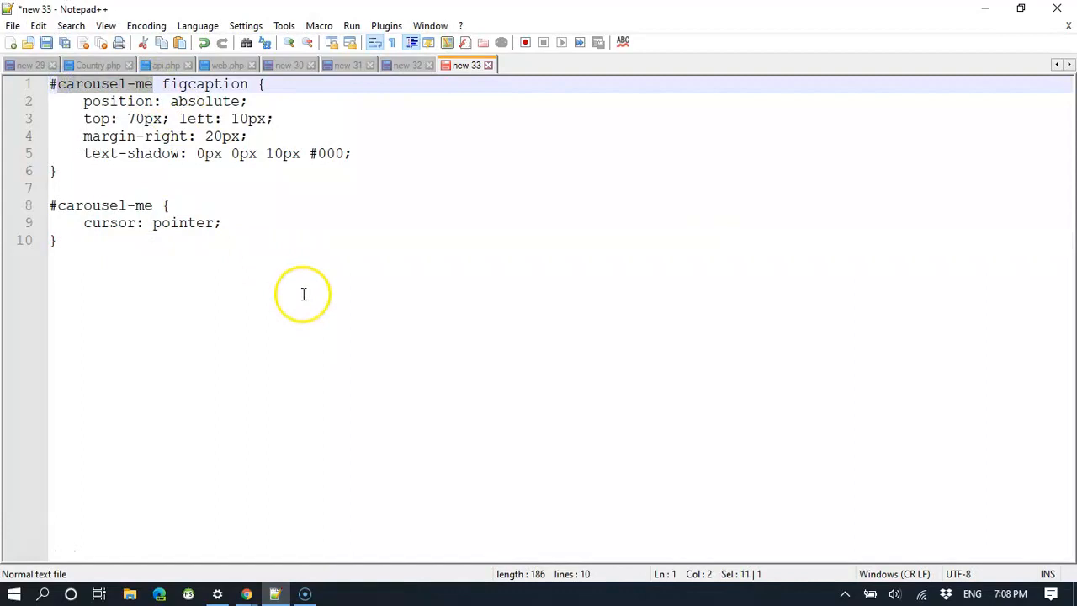
{"action": "key", "text": "ctrl+v"}
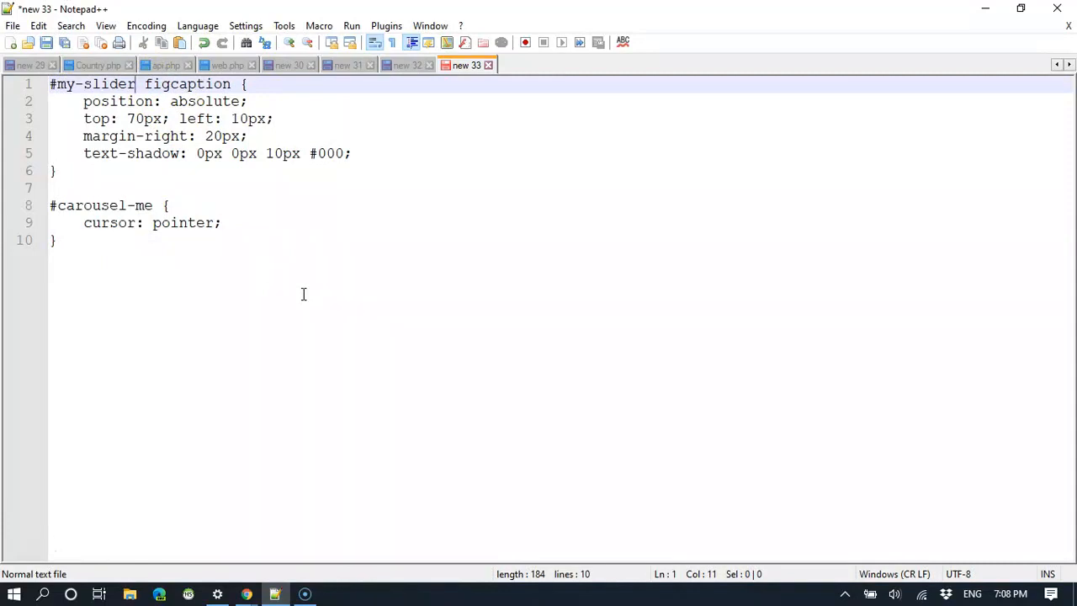
{"action": "left_click_drag", "start_coordinate": [152, 205], "coordinate": [61, 205]}
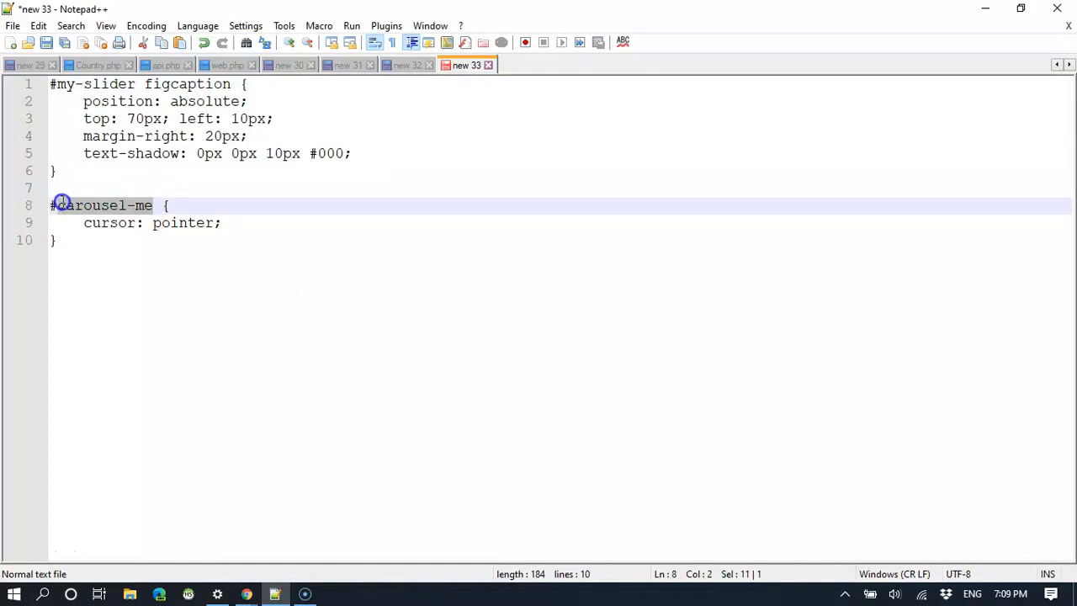
{"action": "key", "text": "ctrl+v"}
{"action": "left_click", "coordinate": [156, 271]}
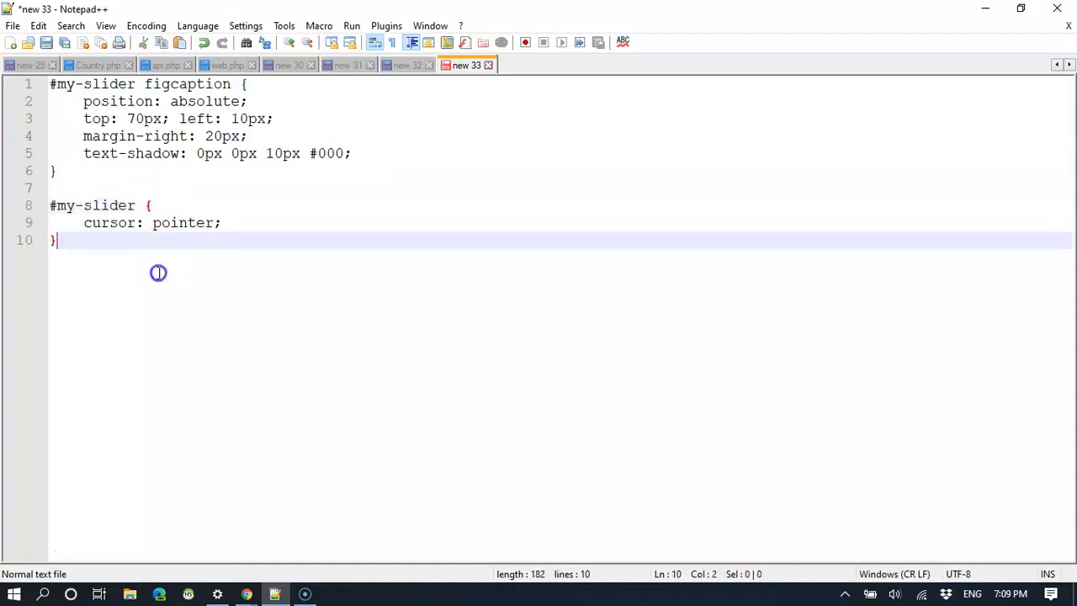
{"action": "key", "text": "Return"}
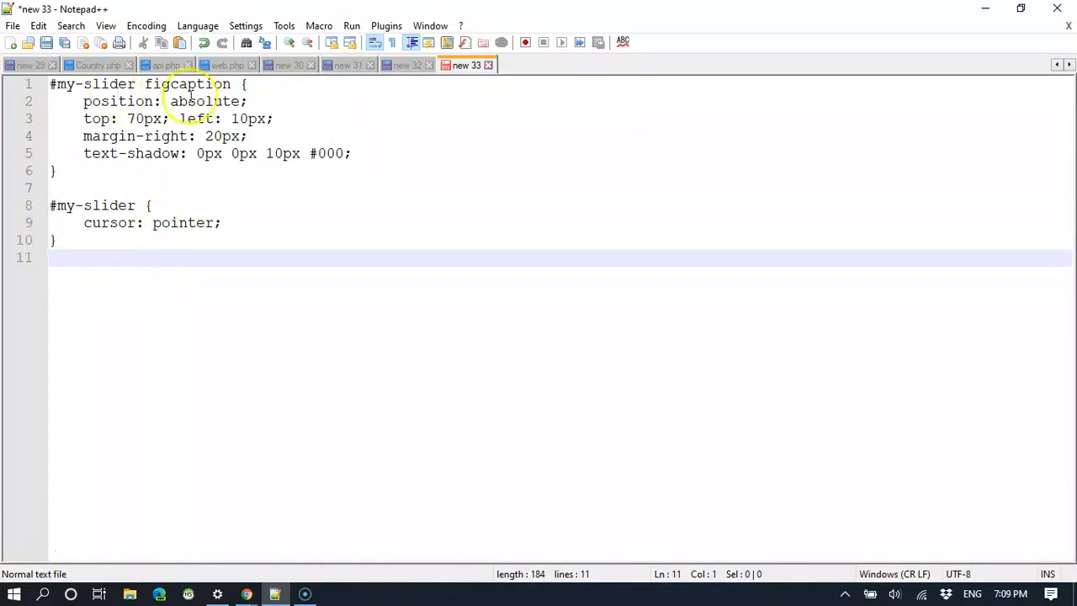
Review the figcaption rule's selector and its position, offset, margin and text-shadow declarations.
{"action": "left_click_drag", "start_coordinate": [135, 84], "coordinate": [48, 84]}
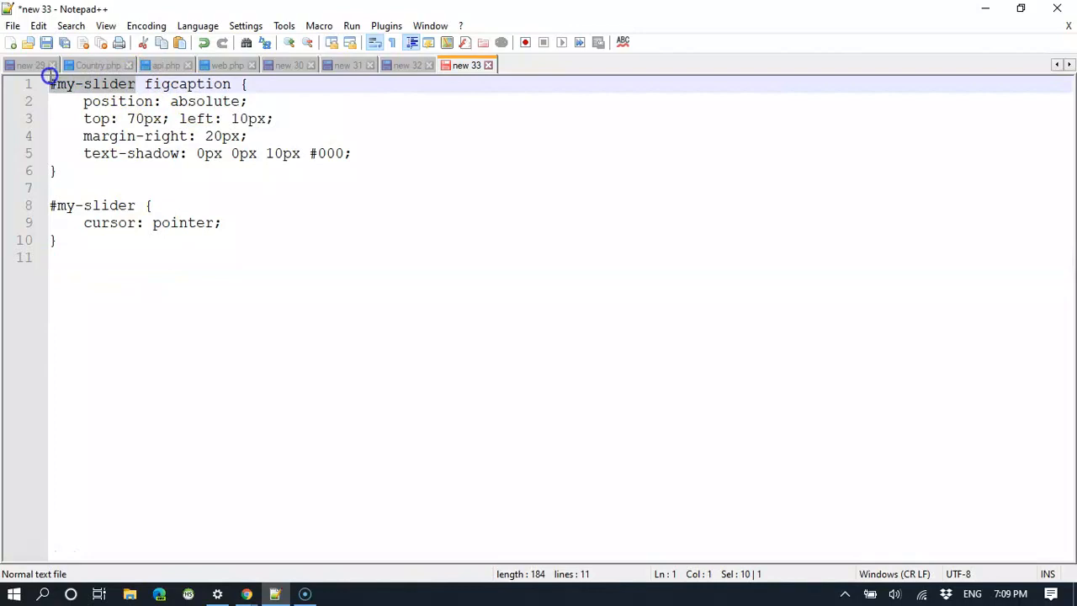
{"action": "left_click", "coordinate": [146, 84]}
{"action": "left_click_drag", "start_coordinate": [146, 84], "coordinate": [229, 84]}
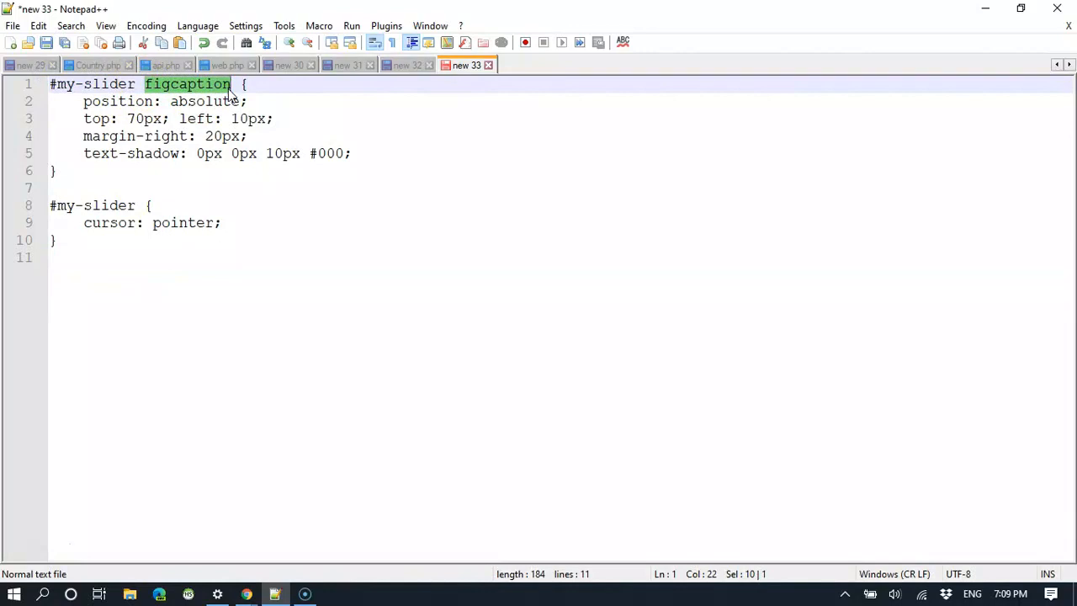
{"action": "double_click", "coordinate": [225, 101]}
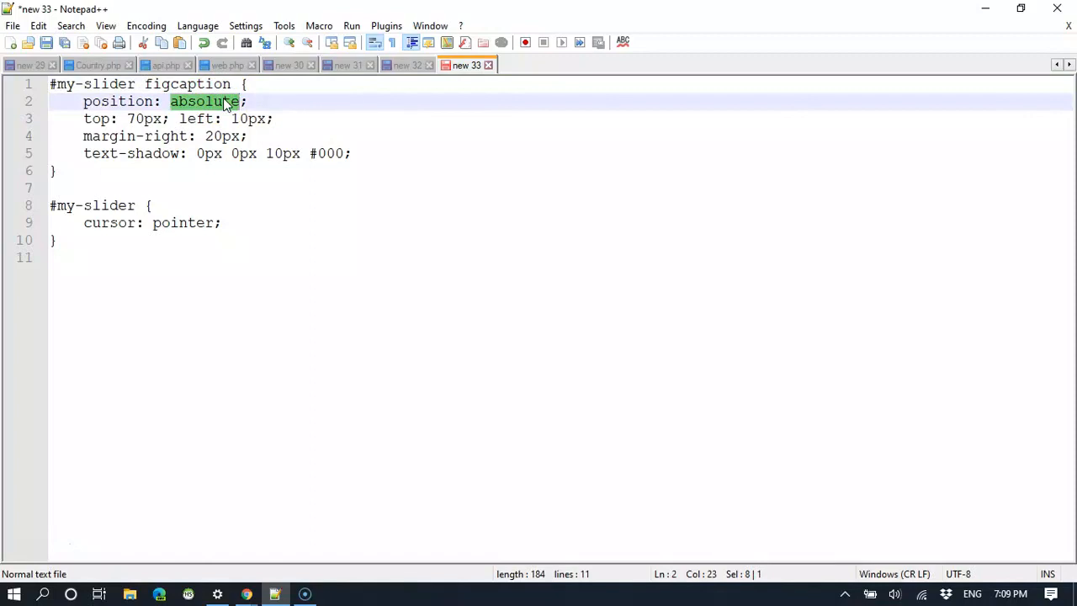
{"action": "left_click", "coordinate": [135, 118]}
{"action": "left_click", "coordinate": [195, 101]}
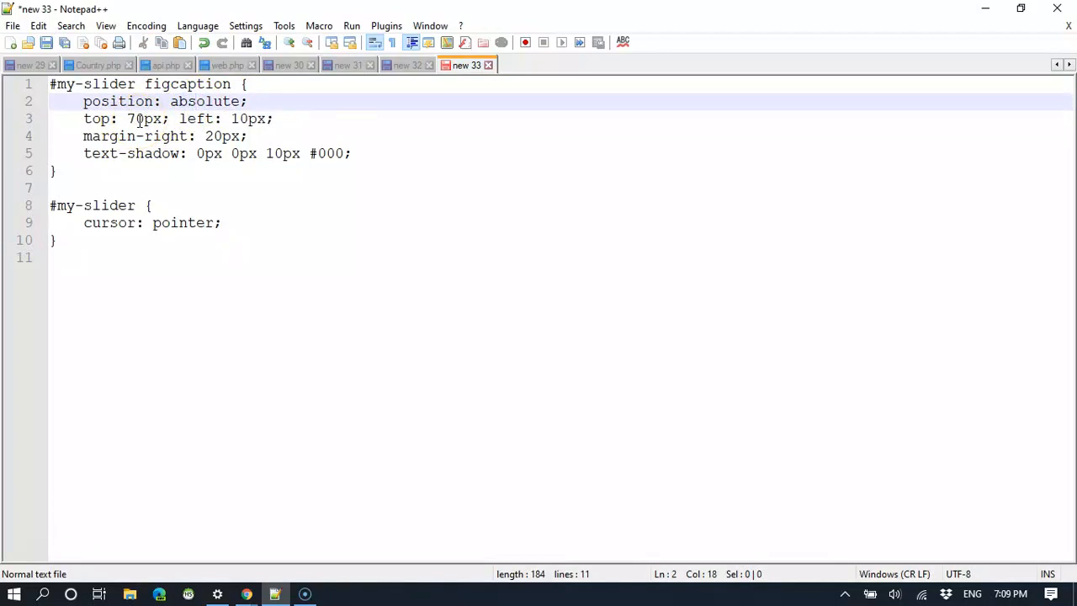
{"action": "left_click", "coordinate": [219, 137]}
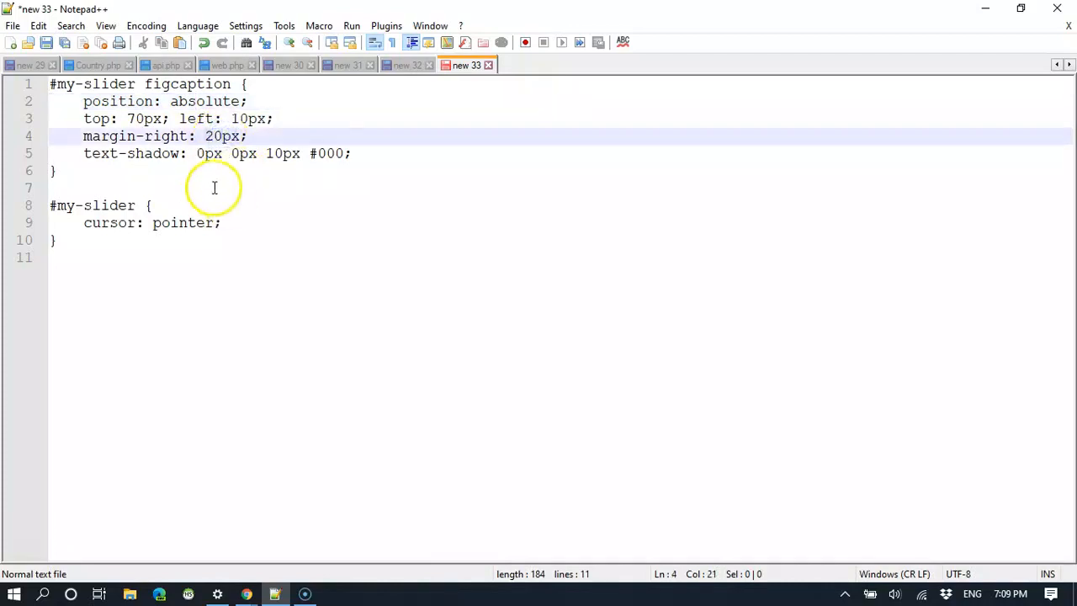
{"action": "triple_click", "coordinate": [200, 153]}
{"action": "left_click", "coordinate": [266, 188]}
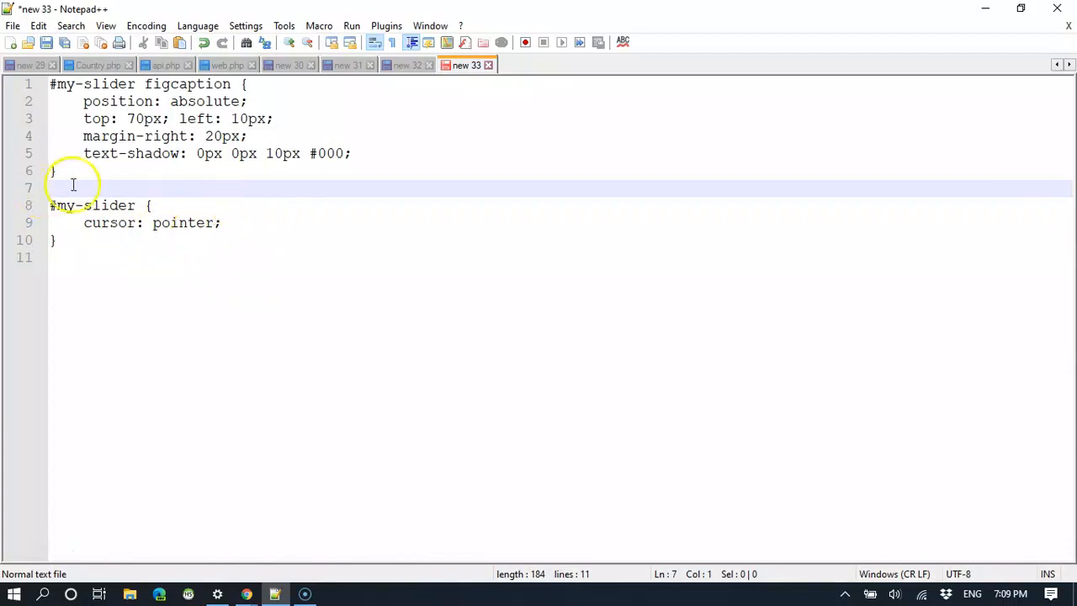
Copy both #my-slider CSS rules in full and switch back to the Elementor editor in Chrome.
{"action": "left_click_drag", "start_coordinate": [59, 172], "coordinate": [51, 85]}
{"action": "right_click", "coordinate": [158, 143]}
{"action": "left_click", "coordinate": [228, 168]}
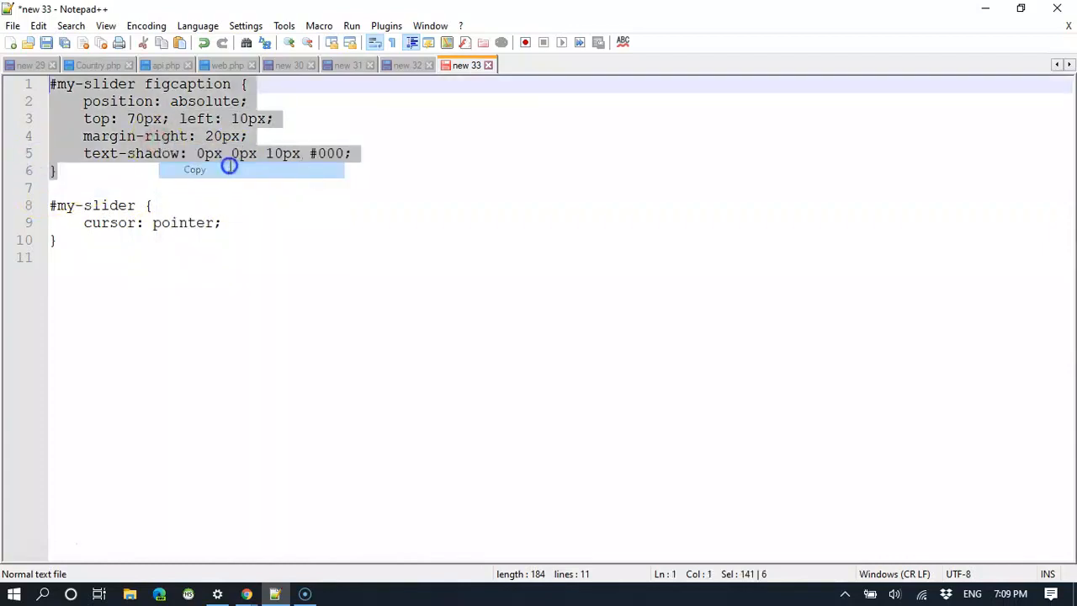
{"action": "left_click", "coordinate": [134, 258]}
{"action": "key", "text": "ctrl+a"}
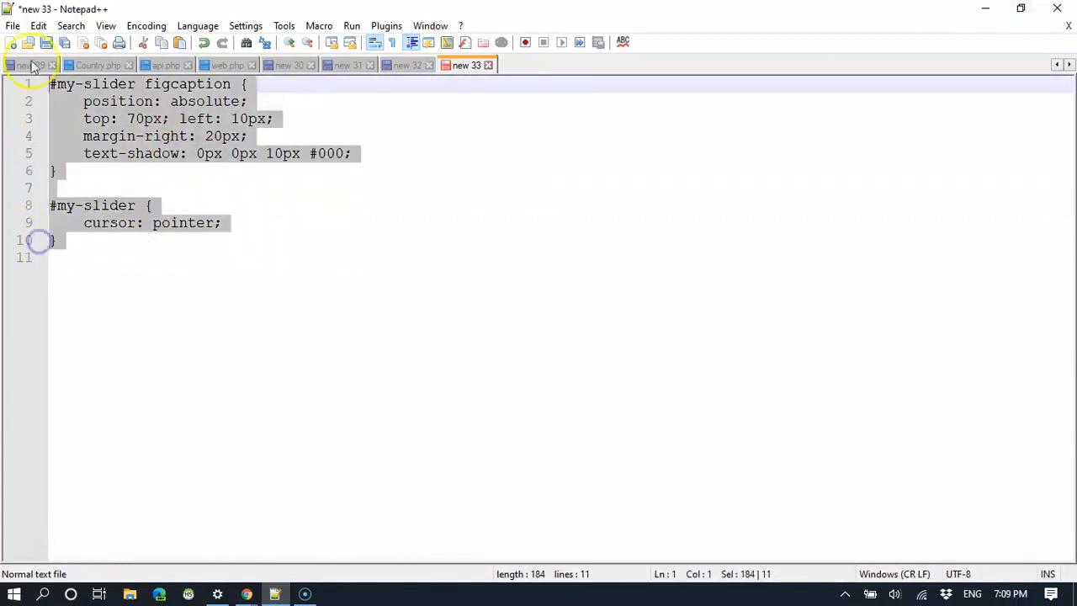
{"action": "right_click", "coordinate": [138, 118]}
{"action": "left_click", "coordinate": [193, 146]}
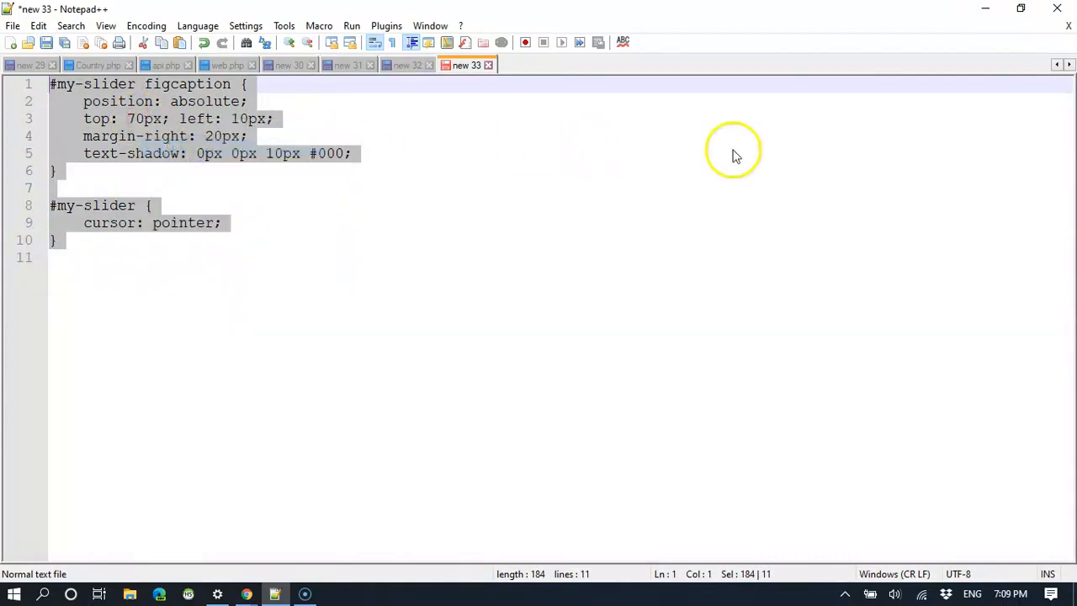
{"action": "left_click", "coordinate": [985, 9]}
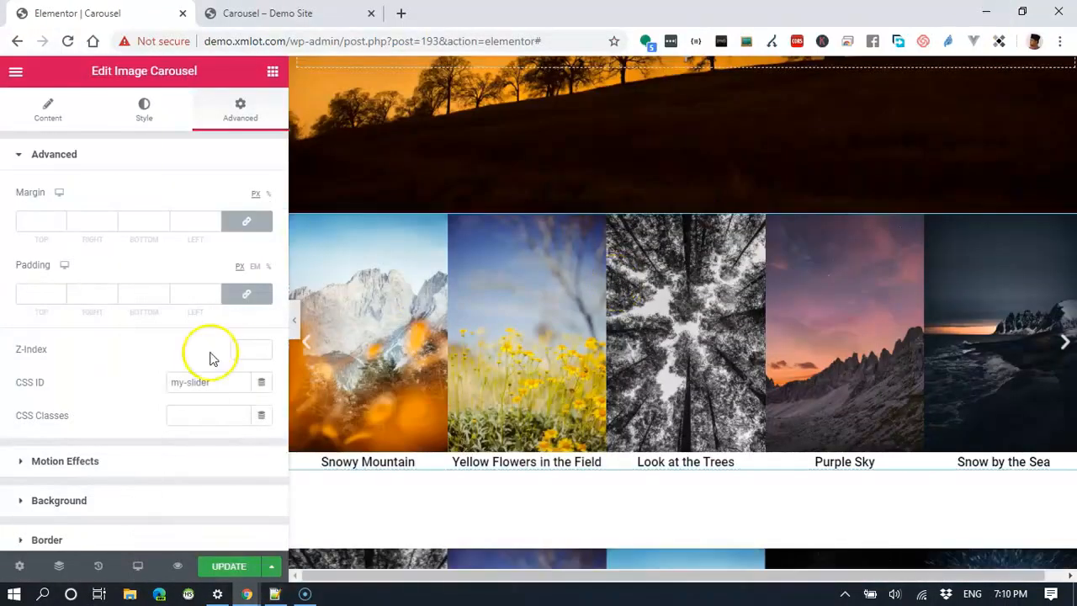
Paste the copied #my-slider rules into the image carousel's Custom CSS and inspect the overlaid captions at full page width.
{"action": "left_click", "coordinate": [293, 321]}
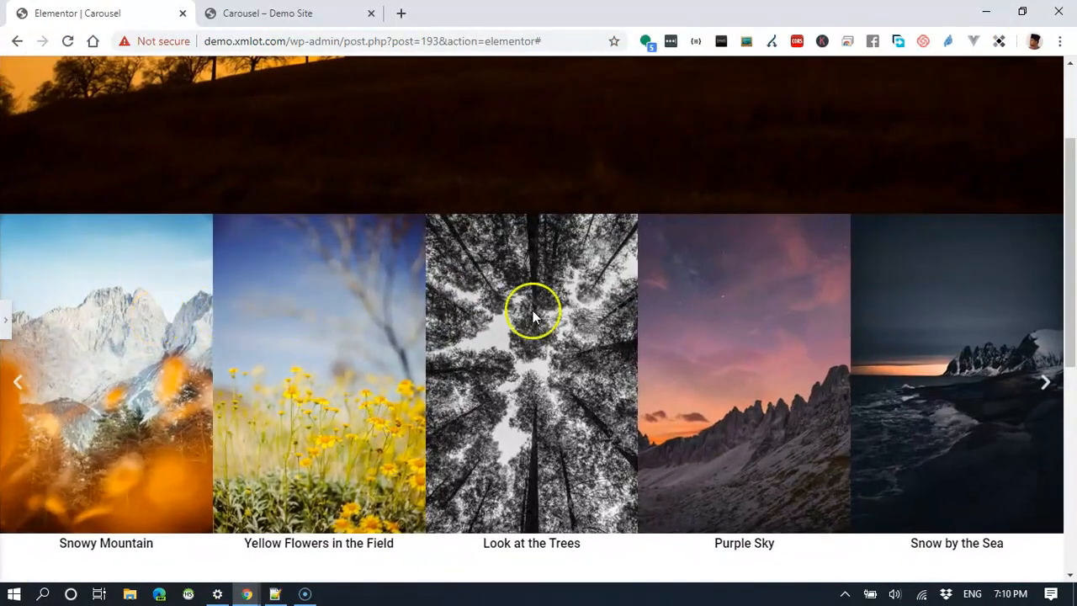
{"action": "left_click", "coordinate": [5, 320]}
{"action": "scroll", "coordinate": [207, 210], "scroll_direction": "down", "scroll_amount": 3}
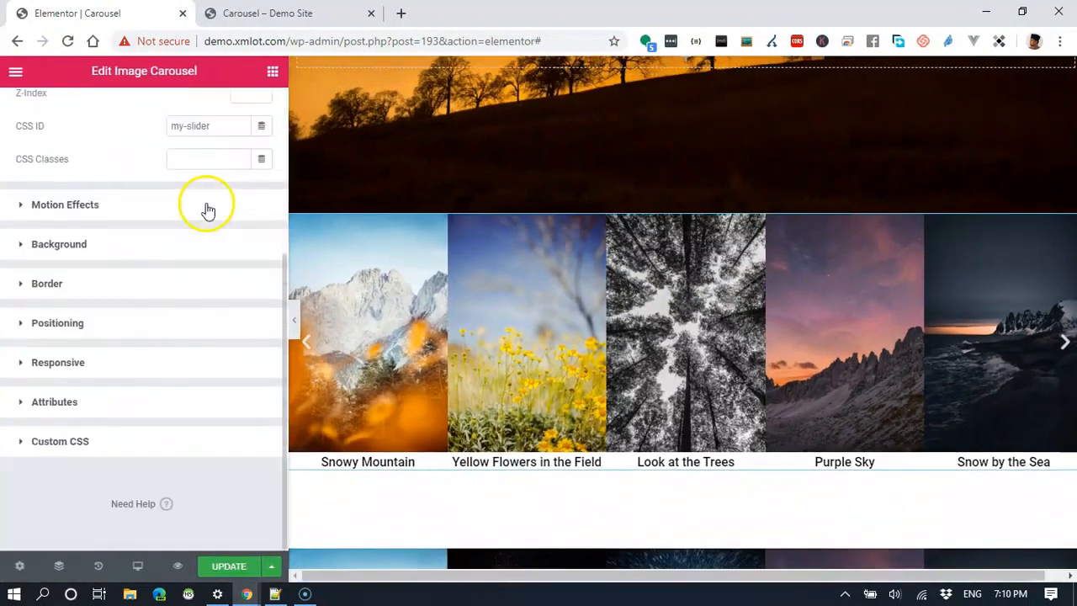
{"action": "left_click", "coordinate": [125, 441]}
{"action": "scroll", "coordinate": [149, 387], "scroll_direction": "down", "scroll_amount": 3}
{"action": "left_click", "coordinate": [163, 315]}
{"action": "key", "text": "ctrl+v"}
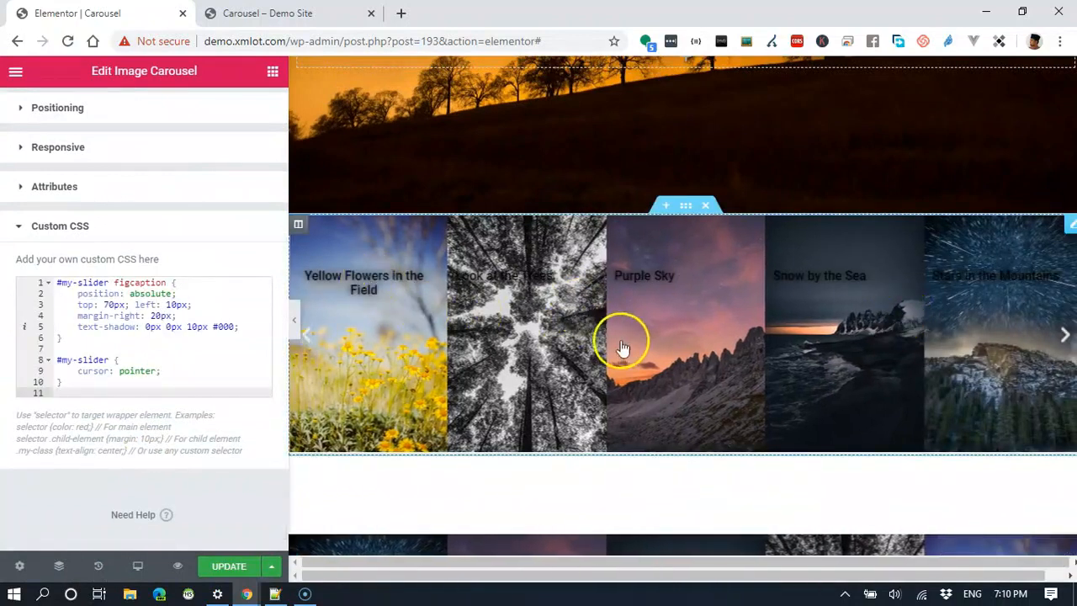
{"action": "left_click", "coordinate": [293, 323]}
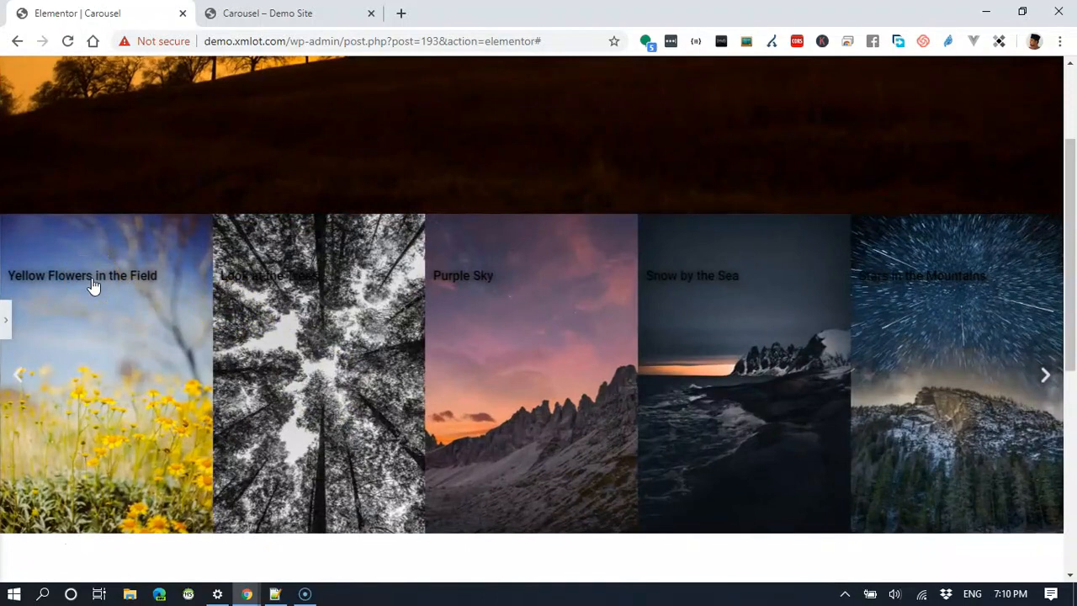
{"action": "left_click", "coordinate": [5, 325]}
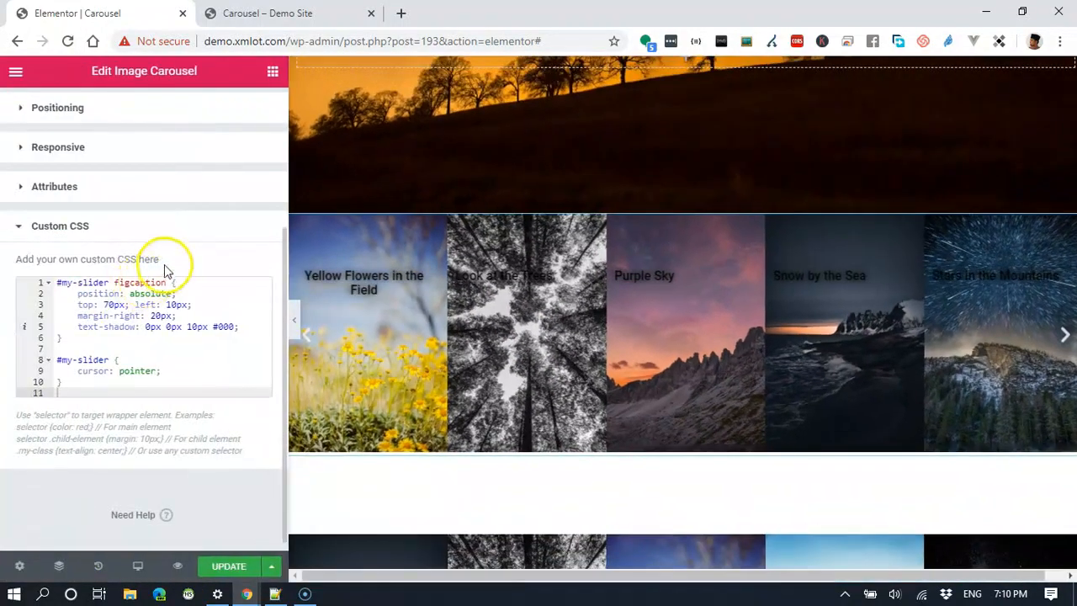
Style the carousel captions with white text colour and left alignment.
{"action": "scroll", "coordinate": [160, 244], "scroll_direction": "up", "scroll_amount": 3}
{"action": "left_click", "coordinate": [140, 114]}
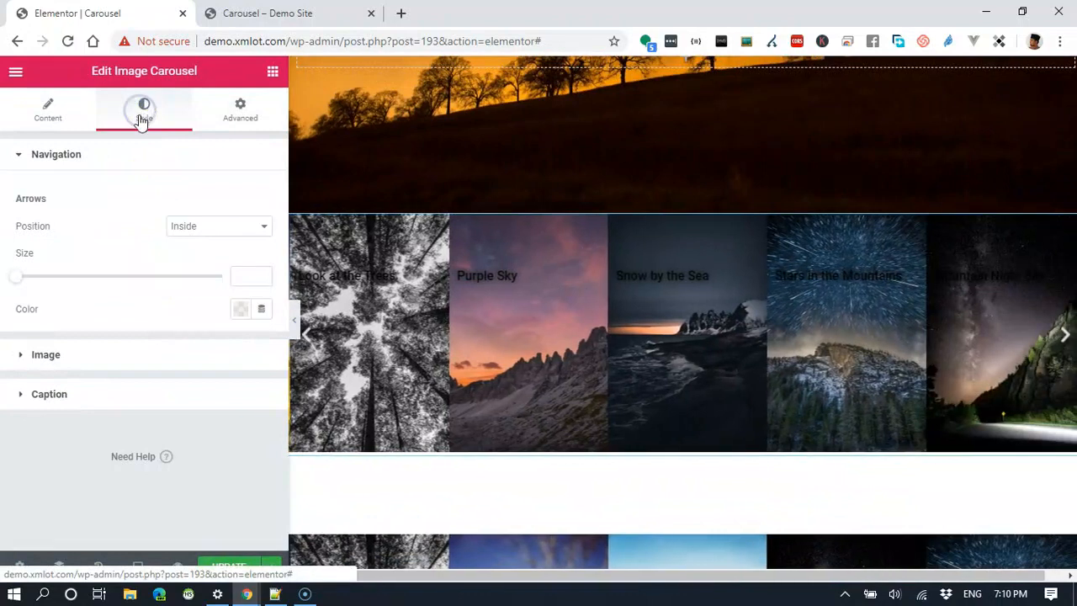
{"action": "left_click", "coordinate": [61, 156]}
{"action": "left_click", "coordinate": [85, 243]}
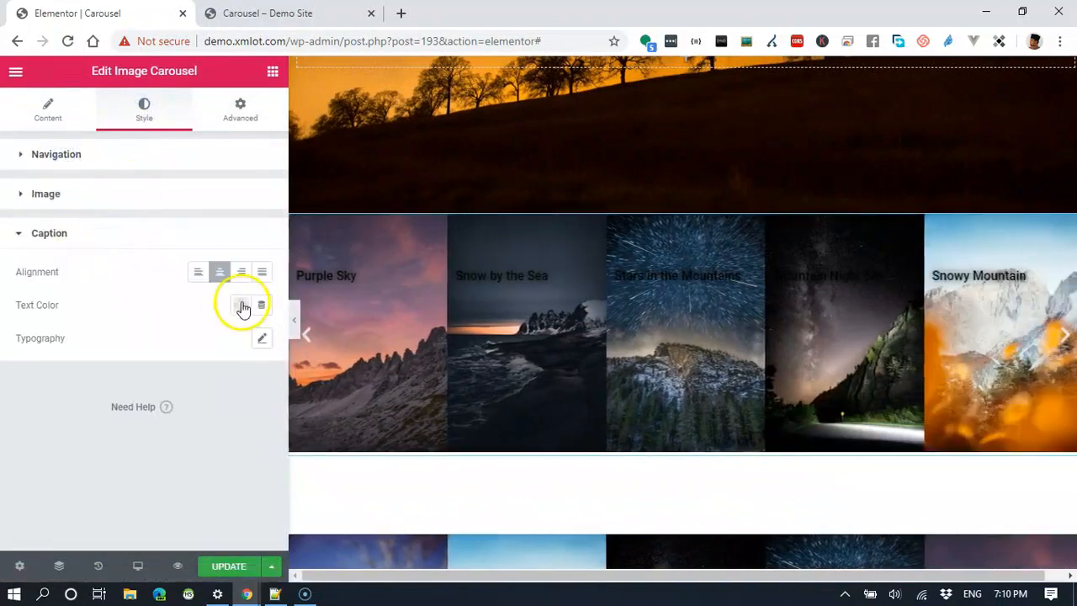
{"action": "left_click", "coordinate": [240, 305]}
{"action": "left_click", "coordinate": [211, 342]}
{"action": "left_click", "coordinate": [86, 283]}
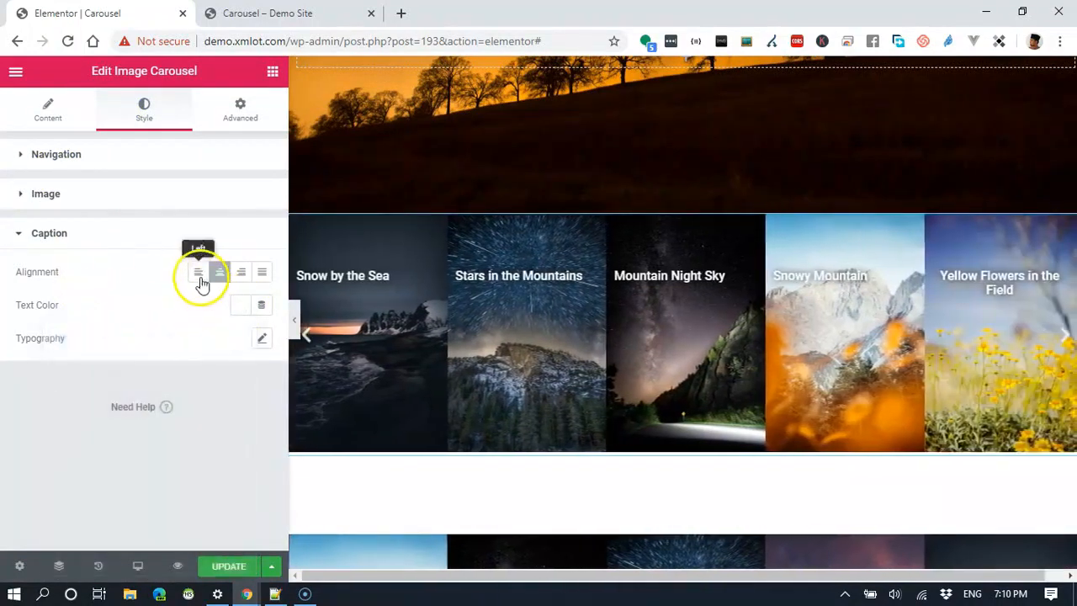
{"action": "left_click", "coordinate": [199, 281]}
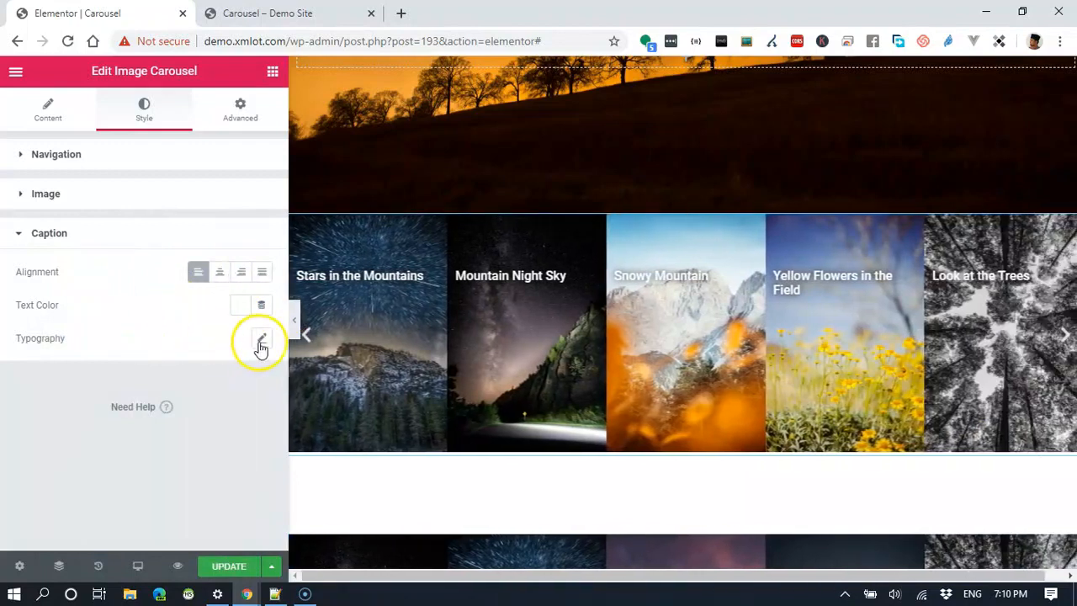
Set the caption typography size to 30 px and update the page.
{"action": "left_click", "coordinate": [261, 338]}
{"action": "scroll", "coordinate": [122, 374], "scroll_direction": "down", "scroll_amount": 1}
{"action": "left_click_drag", "start_coordinate": [32, 363], "coordinate": [56, 374]}
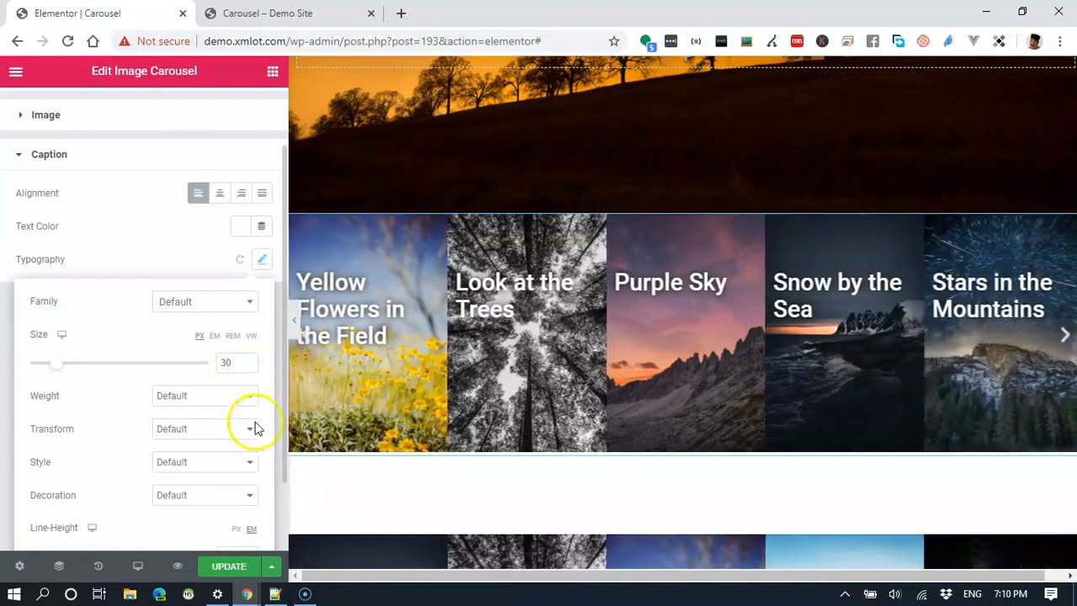
{"action": "left_click", "coordinate": [123, 241]}
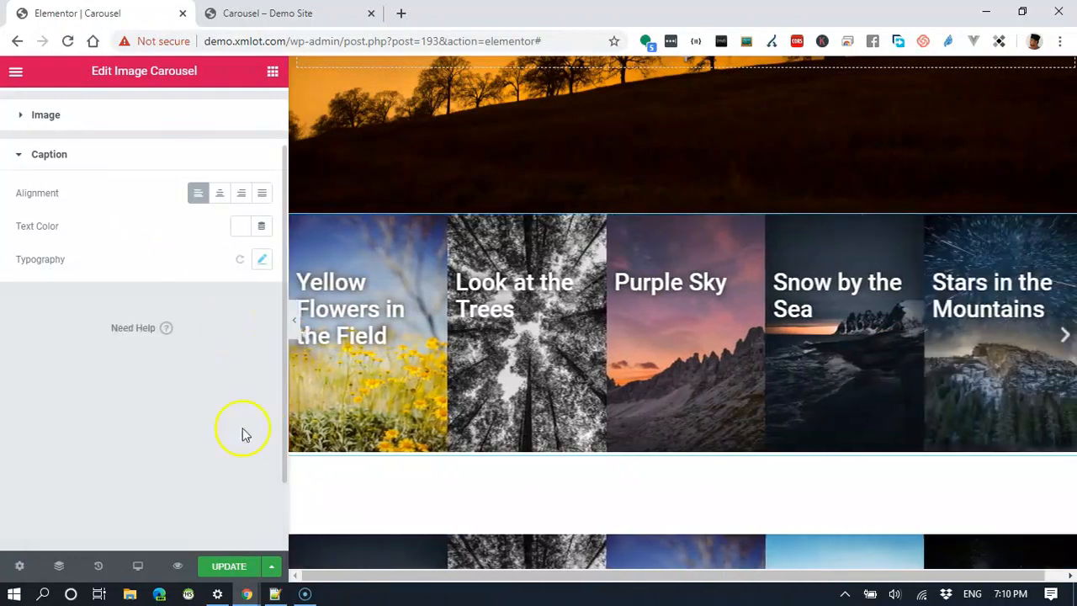
{"action": "left_click", "coordinate": [231, 567]}
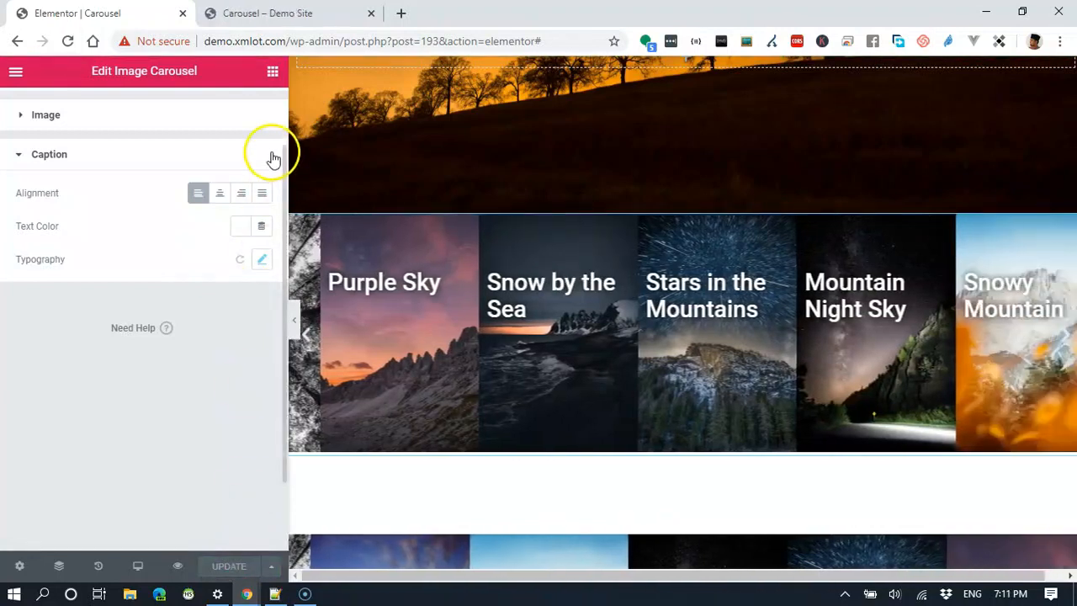
Check both carousels and their overlaid captions on the page preview in the other browser tab.
{"action": "left_click", "coordinate": [267, 13]}
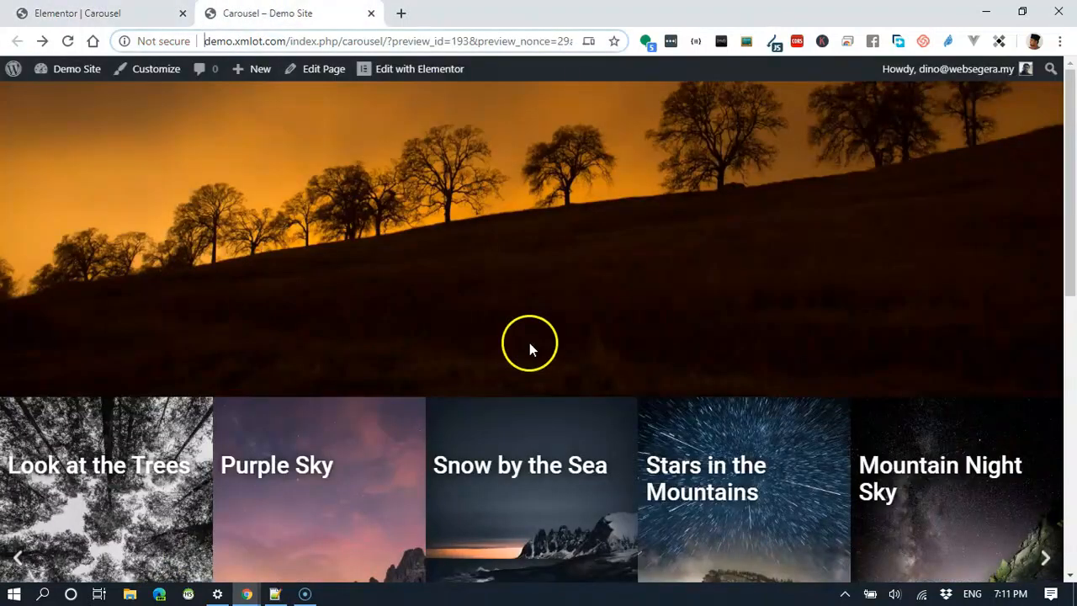
{"action": "scroll", "coordinate": [529, 342], "scroll_direction": "down", "scroll_amount": 4}
{"action": "scroll", "coordinate": [529, 352], "scroll_direction": "up", "scroll_amount": 2}
{"action": "scroll", "coordinate": [529, 352], "scroll_direction": "down", "scroll_amount": 5}
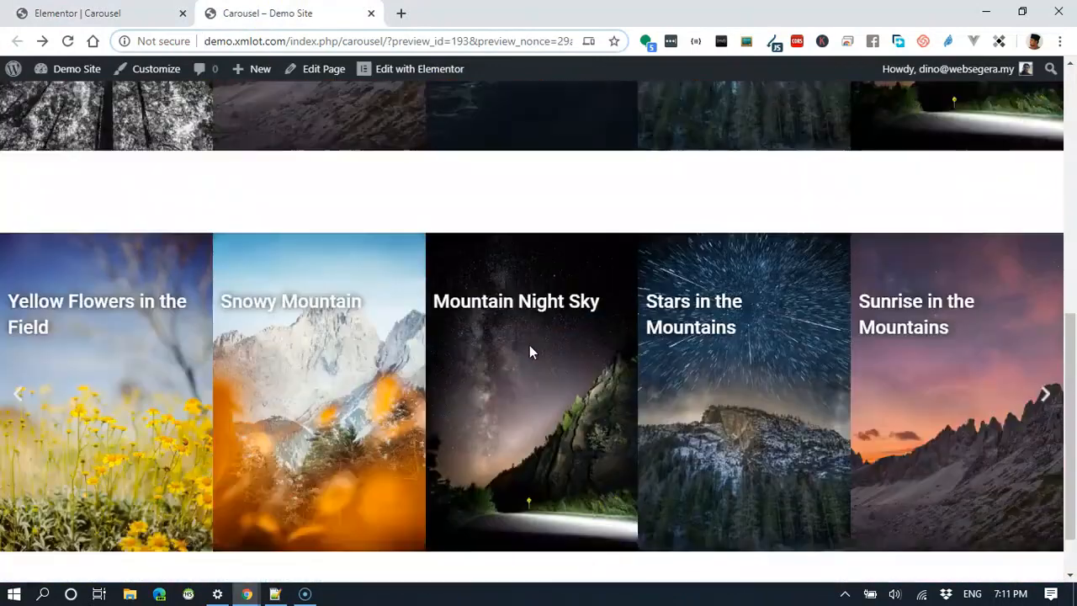
{"action": "scroll", "coordinate": [454, 355], "scroll_direction": "up", "scroll_amount": 4}
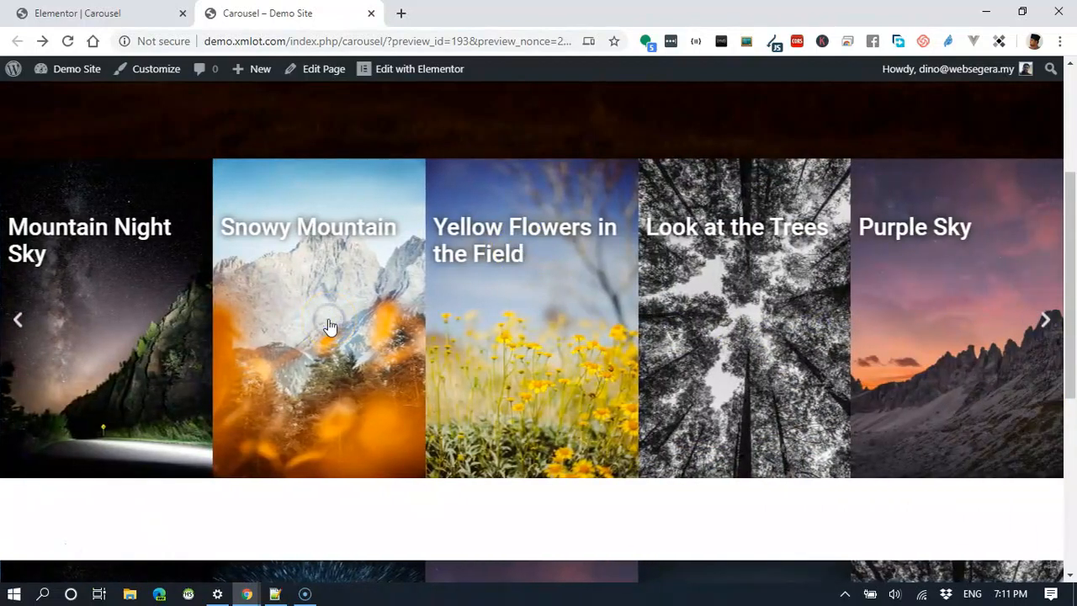
Return to the Elementor editor, search the widgets for html and place an HTML widget directly below the first carousel.
{"action": "left_click", "coordinate": [126, 12]}
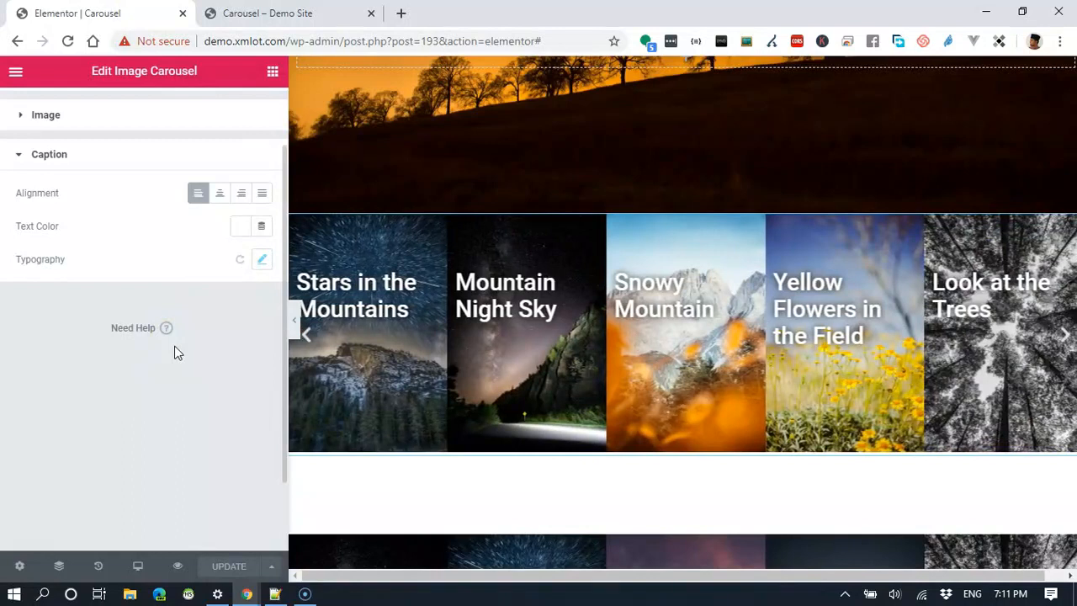
{"action": "scroll", "coordinate": [174, 350], "scroll_direction": "up", "scroll_amount": 1}
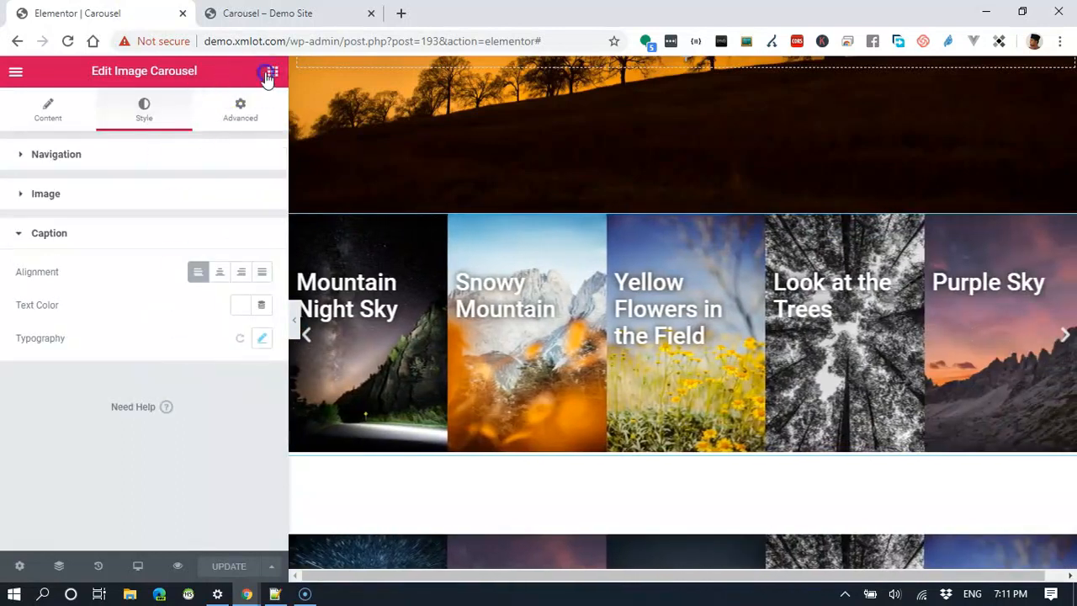
{"action": "left_click", "coordinate": [268, 76]}
{"action": "left_click", "coordinate": [231, 134]}
{"action": "type", "text": "html"}
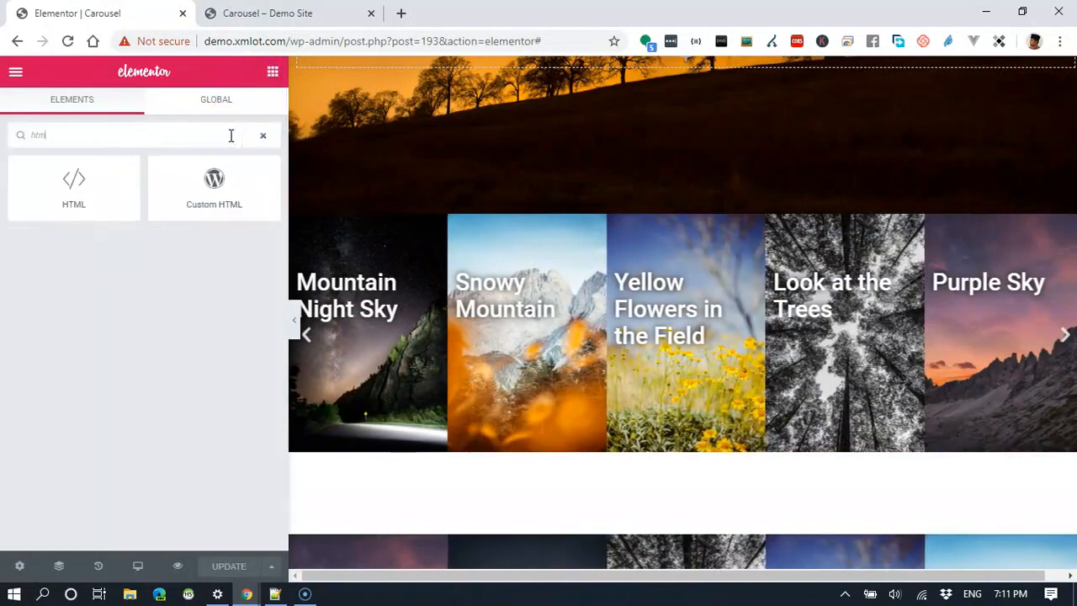
{"action": "left_click_drag", "start_coordinate": [76, 179], "coordinate": [594, 452]}
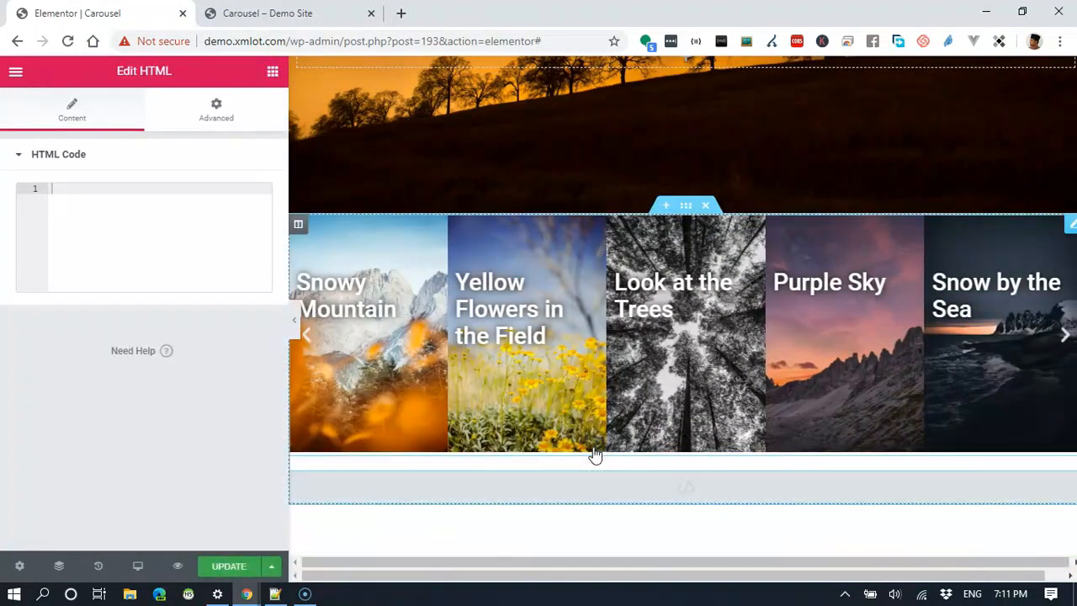
Switch to Notepad++, open the redirect script in new 32 and examine its url array.
{"action": "left_click", "coordinate": [274, 594]}
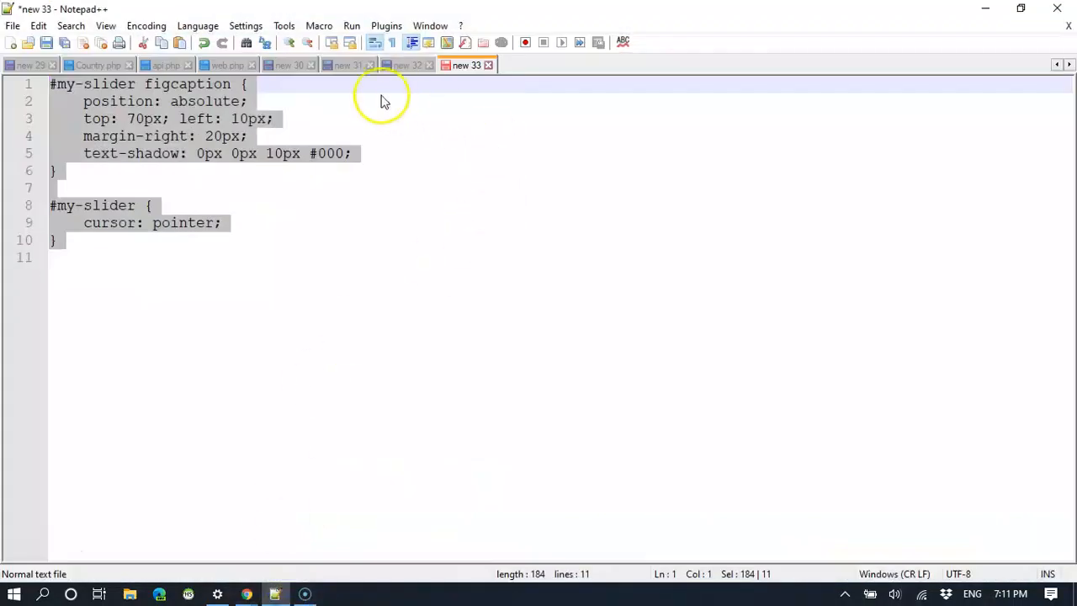
{"action": "left_click", "coordinate": [404, 64]}
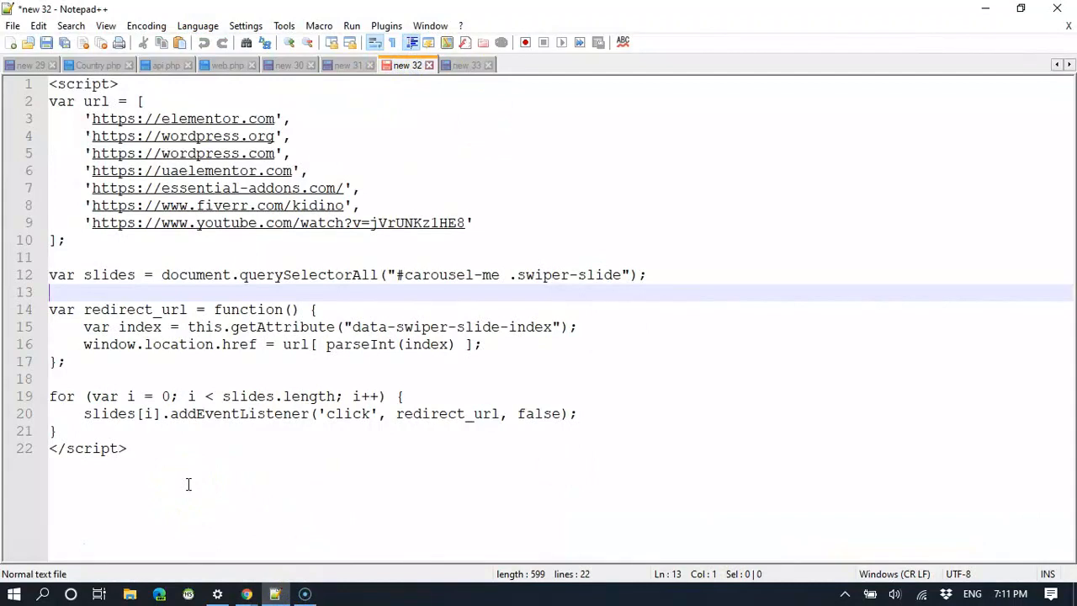
{"action": "left_click_drag", "start_coordinate": [67, 241], "coordinate": [48, 101]}
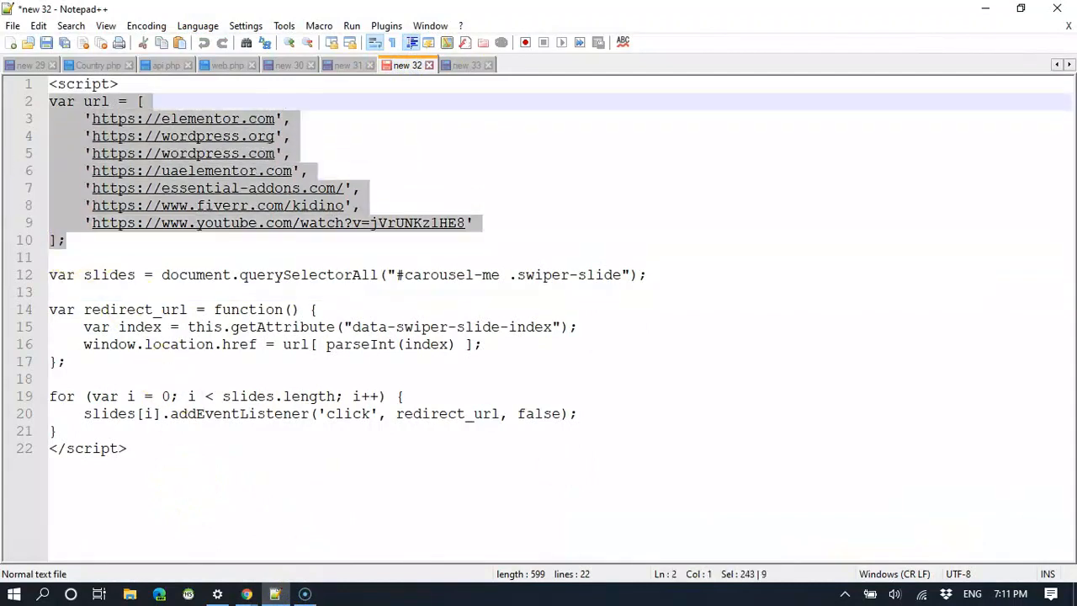
{"action": "left_click", "coordinate": [312, 119]}
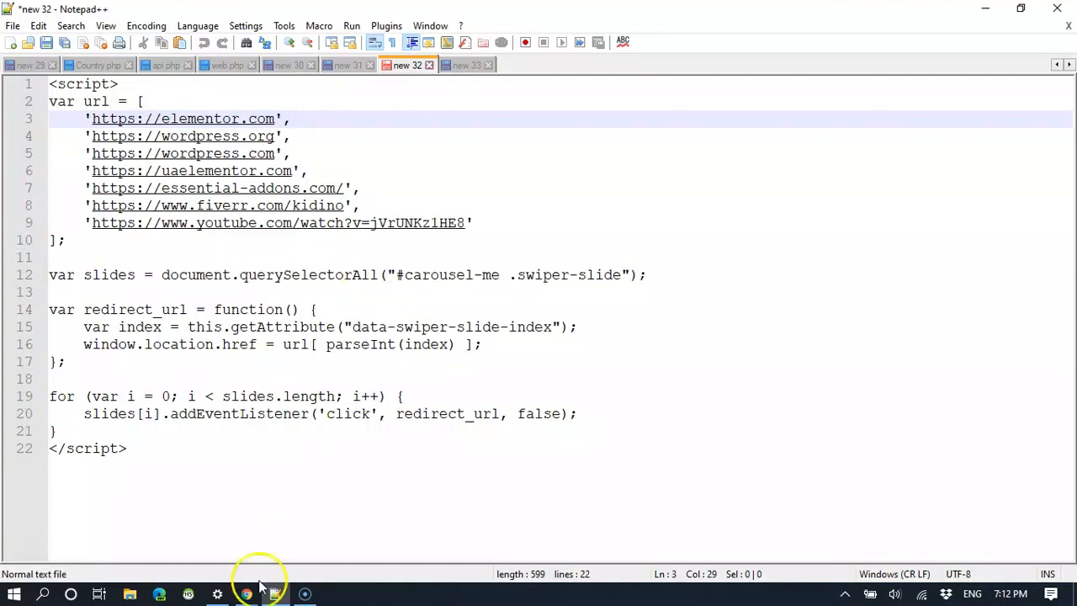
Examine the slide order on the finished carousel page in the Incognito window, then return to the script in Notepad++.
{"action": "mouse_move", "coordinate": [245, 592]}
{"action": "left_click", "coordinate": [239, 533]}
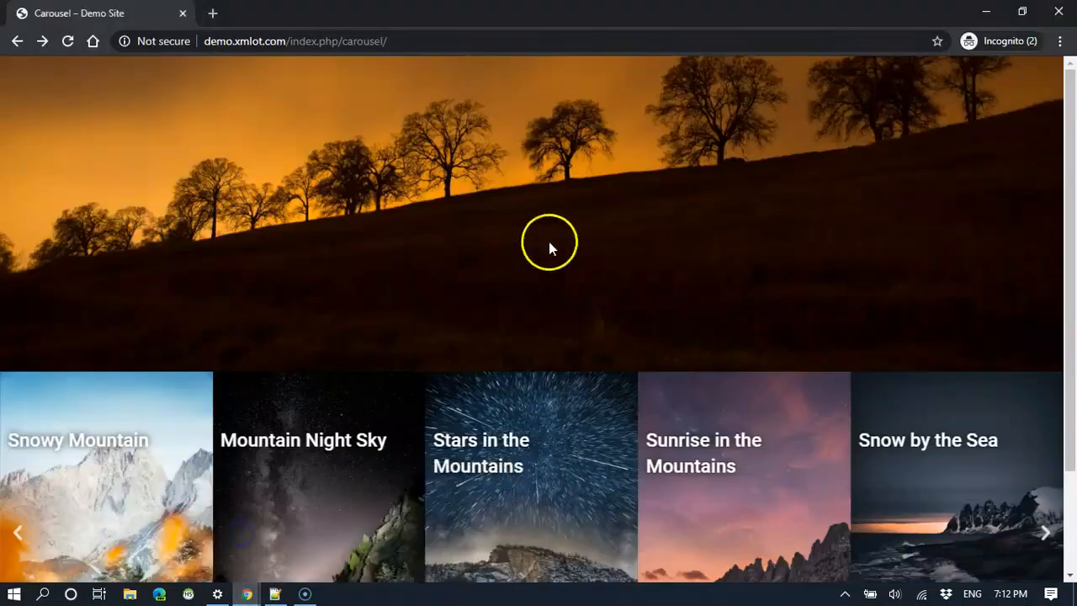
{"action": "scroll", "coordinate": [543, 254], "scroll_direction": "down", "scroll_amount": 2}
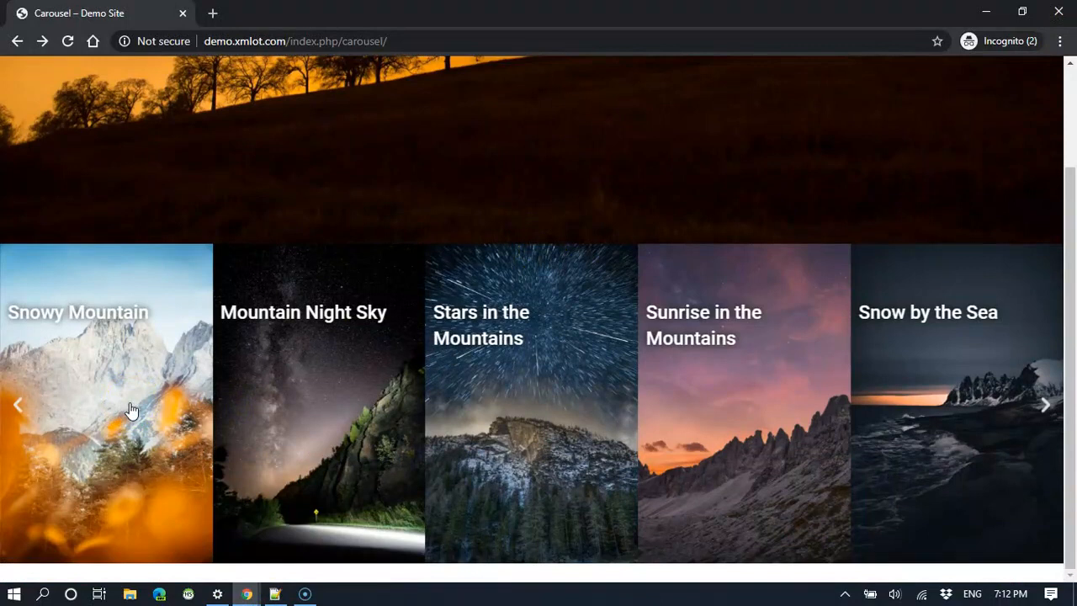
{"action": "left_click", "coordinate": [158, 453]}
{"action": "scroll", "coordinate": [180, 446], "scroll_direction": "up", "scroll_amount": 2}
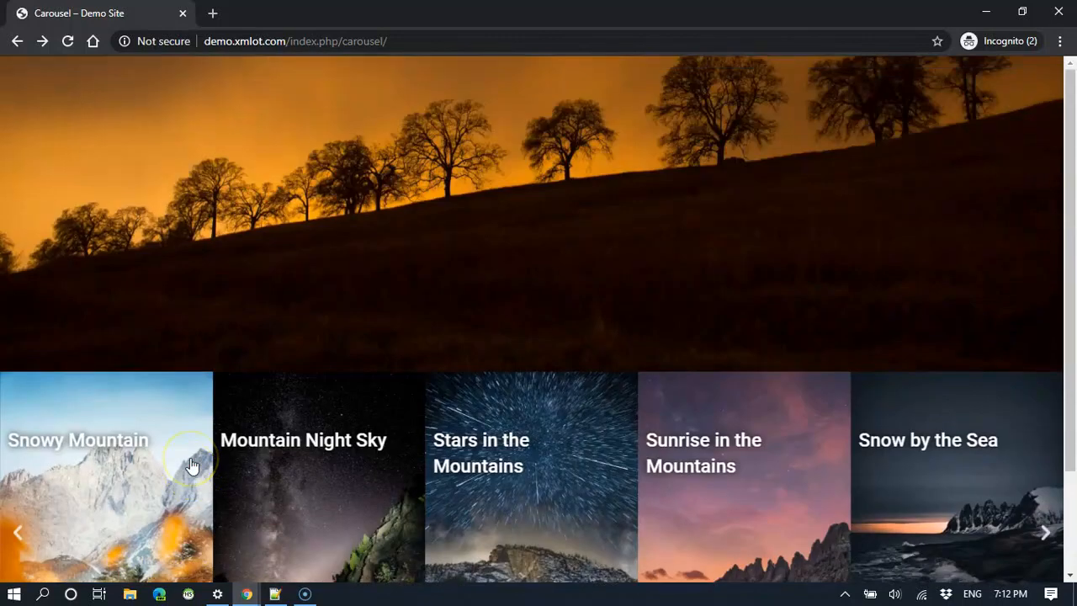
{"action": "left_click", "coordinate": [986, 12]}
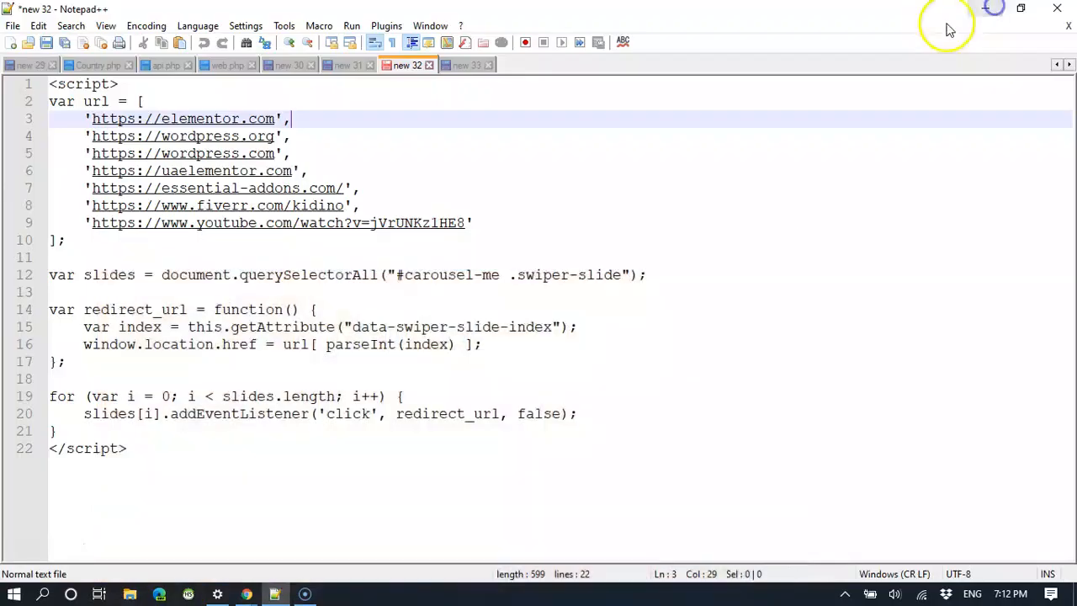
{"action": "left_click", "coordinate": [276, 119]}
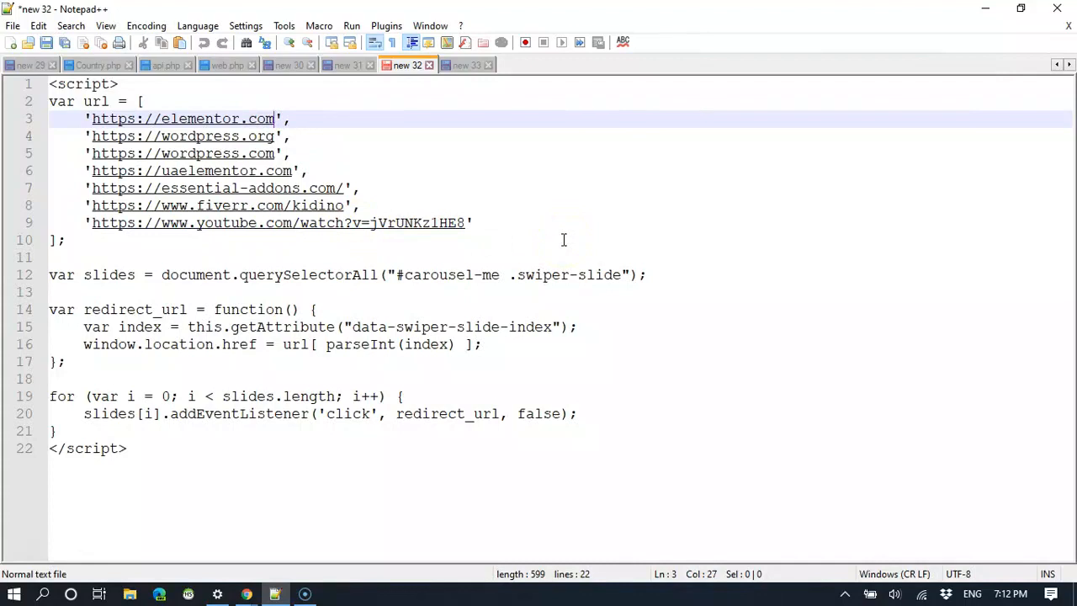
{"action": "key", "text": "shift+Home"}
{"action": "key", "text": "shift+Right"}
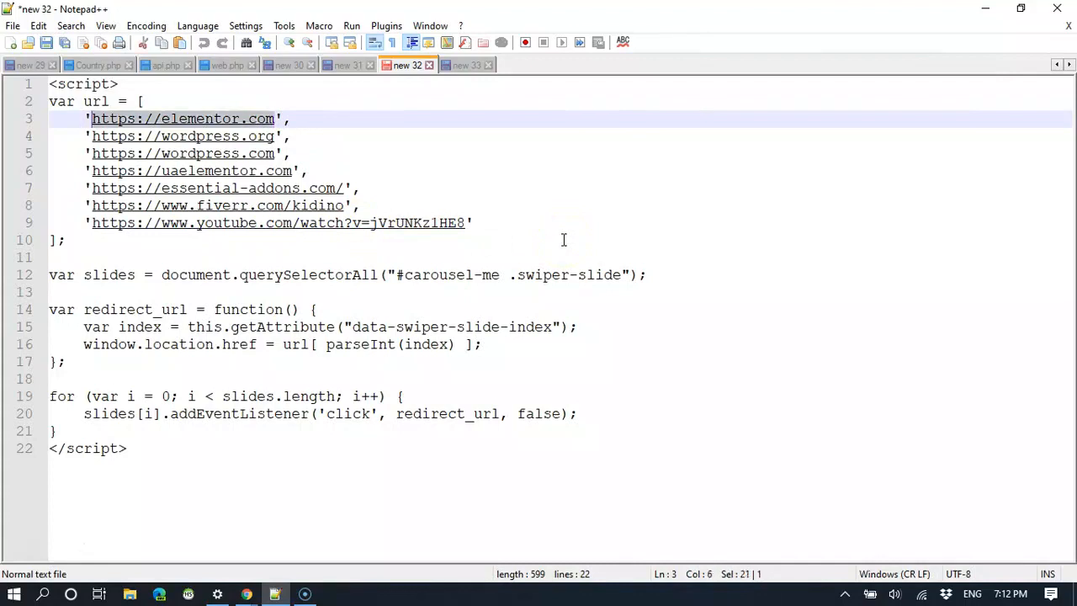
{"action": "type", "text": "/"}
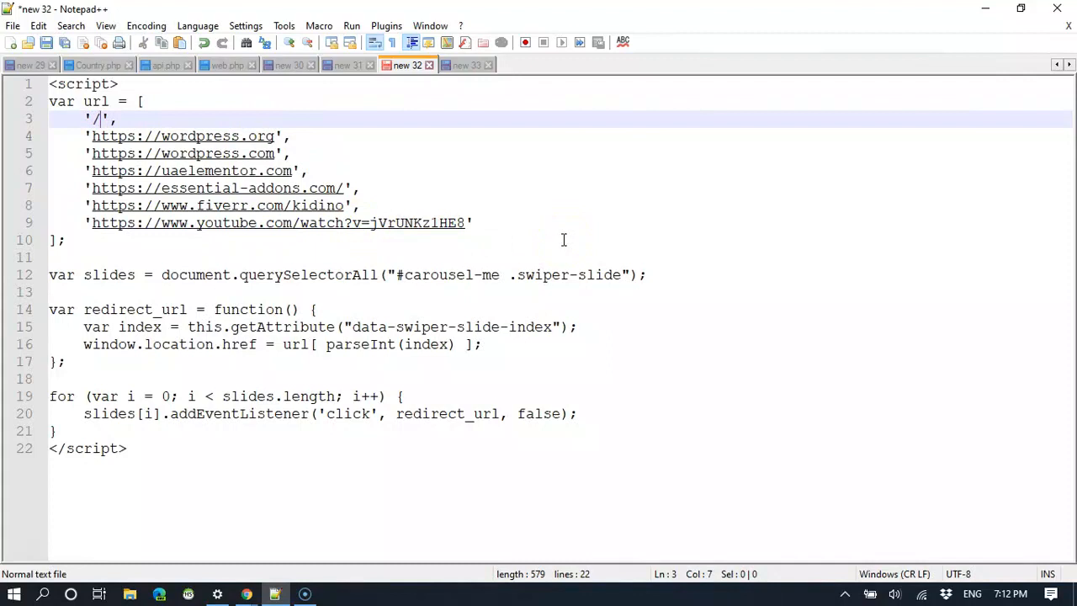
{"action": "type", "text": "portfo"}
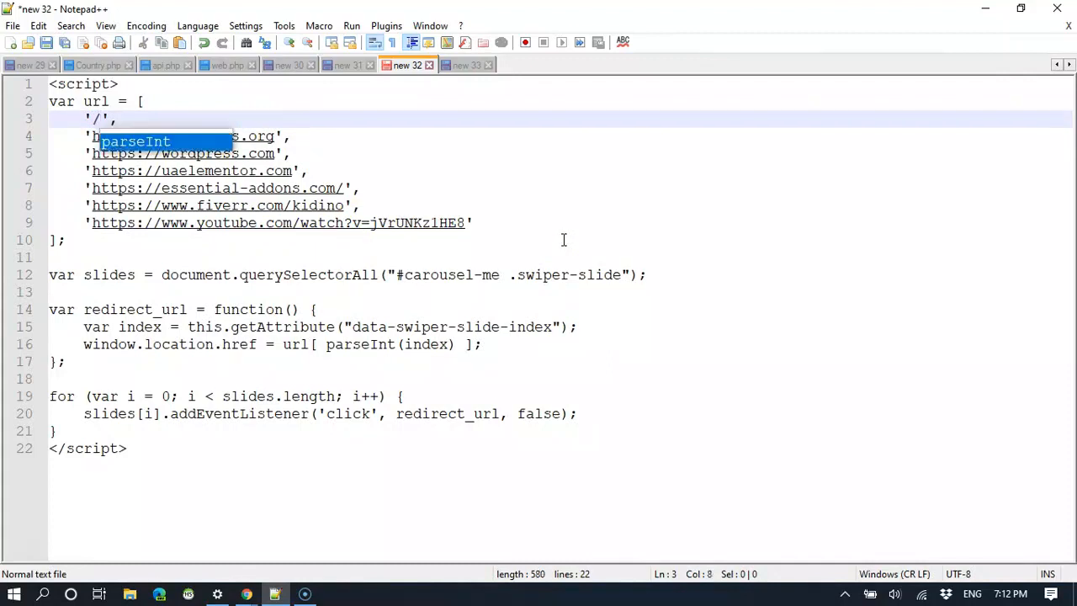
{"action": "type", "text": "ld"}
{"action": "key", "text": "BackSpace"}
{"action": "type", "text": "io/"}
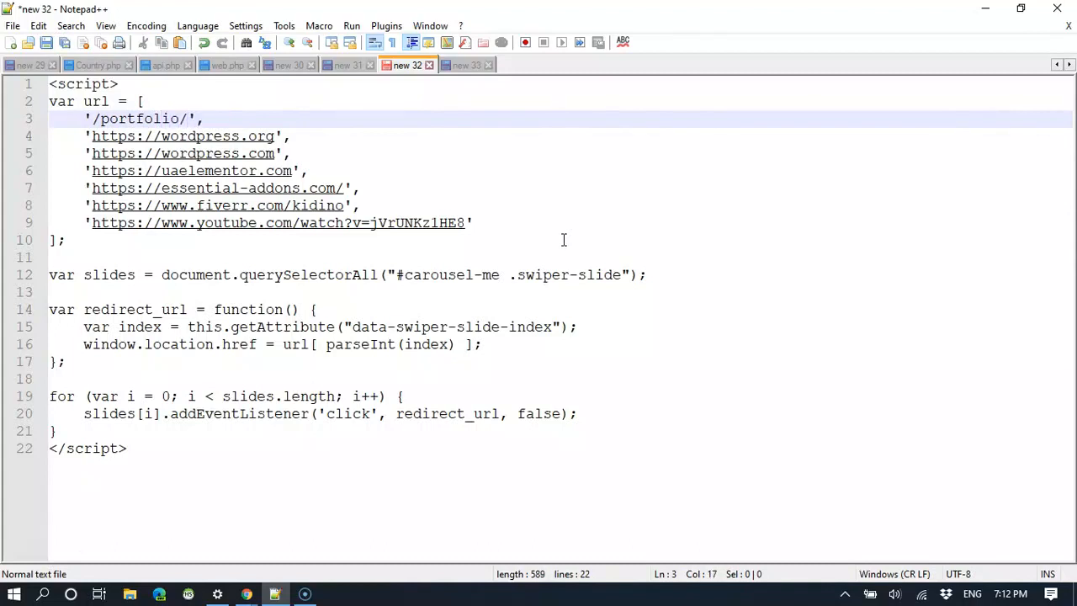
{"action": "type", "text": "people"}
{"action": "key", "text": "Down"}
{"action": "key", "text": "End"}
{"action": "key", "text": "ctrl+shift+Left"}
{"action": "key", "text": "ctrl+shift+Left"}
{"action": "key", "text": "ctrl+shift+Left"}
{"action": "key", "text": "ctrl+shift+Left"}
{"action": "key", "text": "ctrl+shift+Left"}
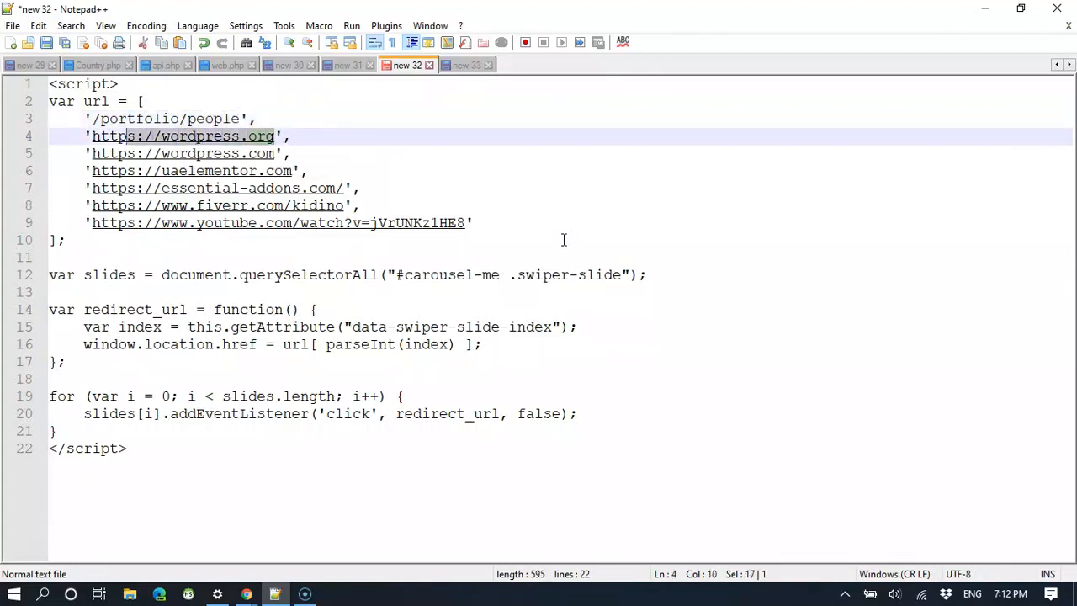
{"action": "type", "text": "/portfoli"}
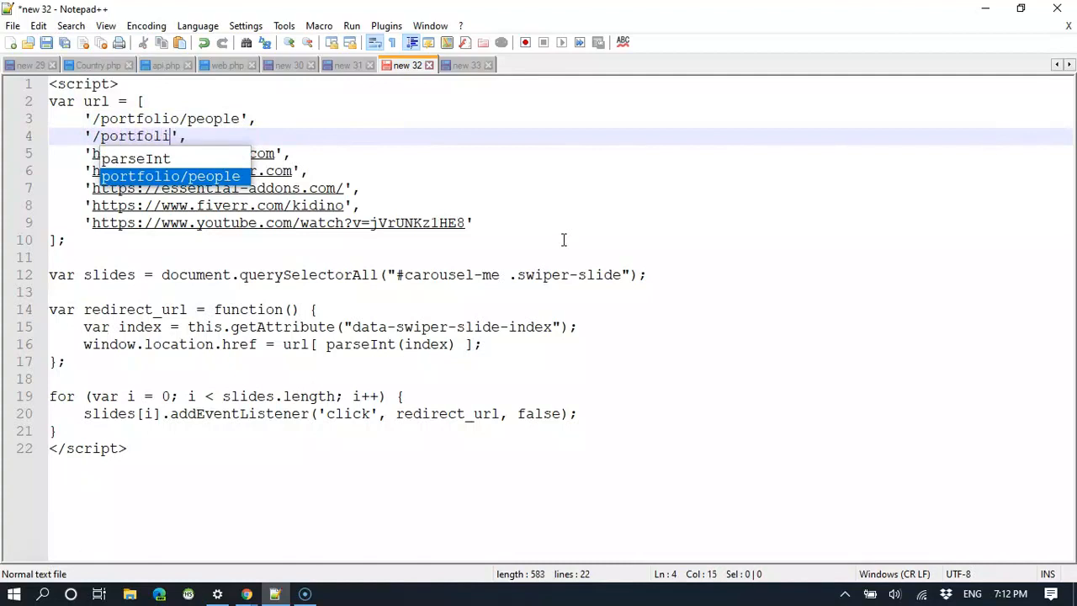
{"action": "key", "text": "Return"}
{"action": "key", "text": "shift+Left"}
{"action": "key", "text": "shift+Left"}
{"action": "key", "text": "shift+Left"}
{"action": "key", "text": "shift+Left"}
{"action": "key", "text": "shift+Left"}
{"action": "key", "text": "shift+Left"}
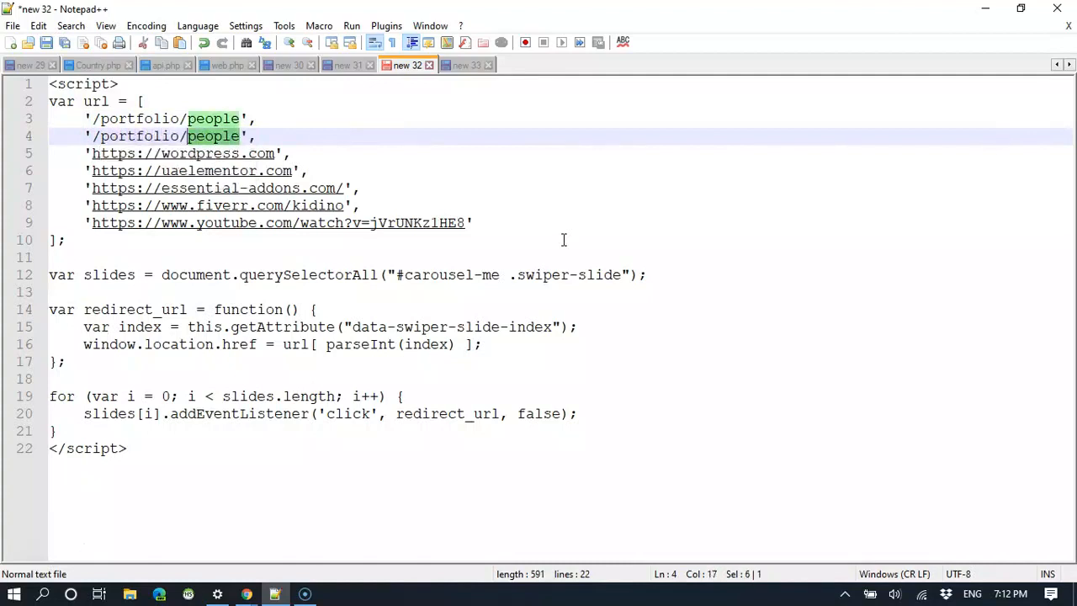
{"action": "type", "text": "nature"}
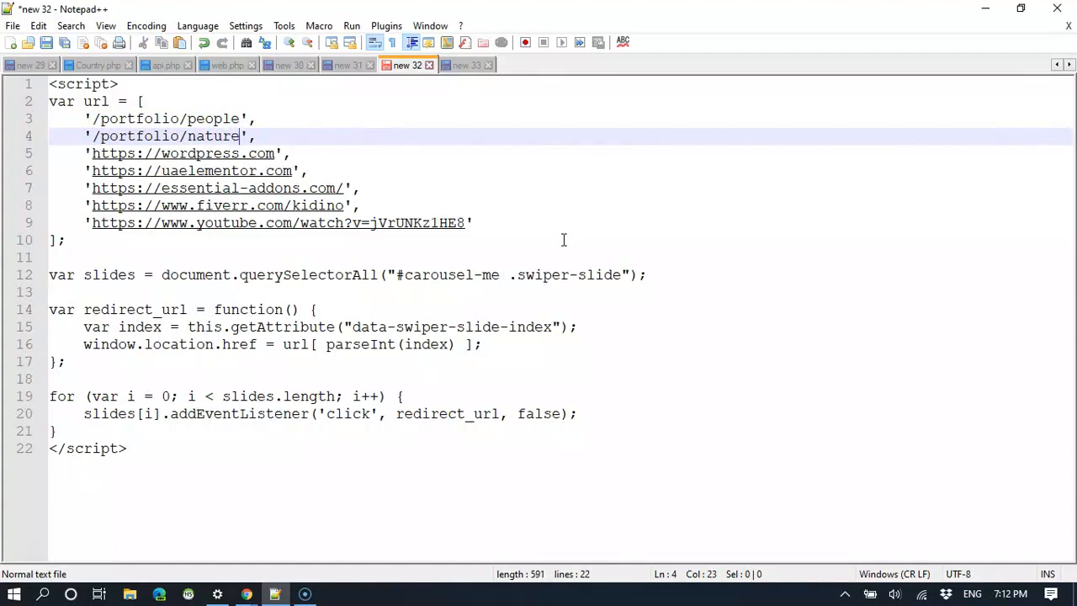
{"action": "left_click", "coordinate": [204, 44]}
{"action": "left_click", "coordinate": [204, 44]}
{"action": "left_click", "coordinate": [205, 44]}
{"action": "left_click", "coordinate": [205, 43]}
{"action": "left_click", "coordinate": [204, 44]}
{"action": "left_click", "coordinate": [204, 43]}
{"action": "left_click", "coordinate": [204, 44]}
{"action": "left_click", "coordinate": [204, 44]}
{"action": "left_click", "coordinate": [204, 44]}
{"action": "left_click", "coordinate": [204, 44]}
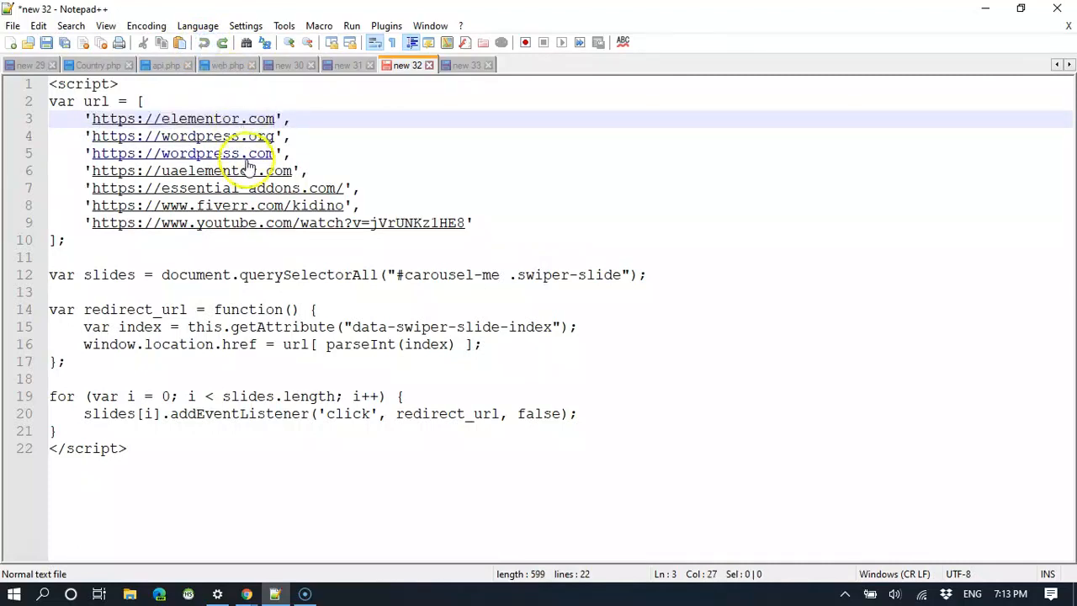
Change the carousel id in the querySelectorAll selector from carousel-me to my-slider, and copy the new id.
{"action": "left_click", "coordinate": [492, 274]}
{"action": "left_click_drag", "start_coordinate": [518, 274], "coordinate": [623, 274]}
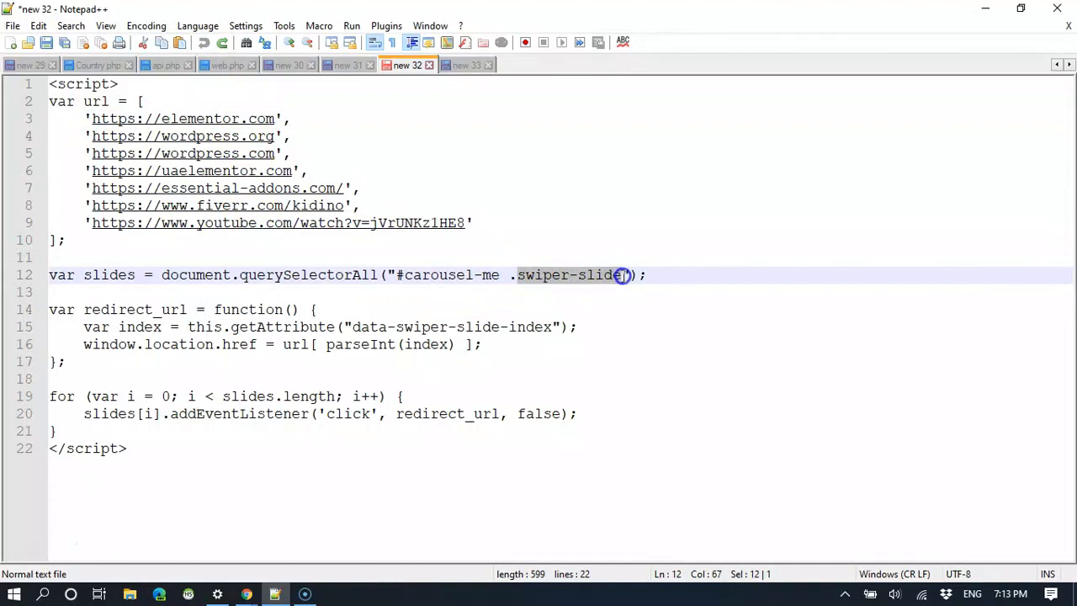
{"action": "left_click_drag", "start_coordinate": [500, 274], "coordinate": [404, 274]}
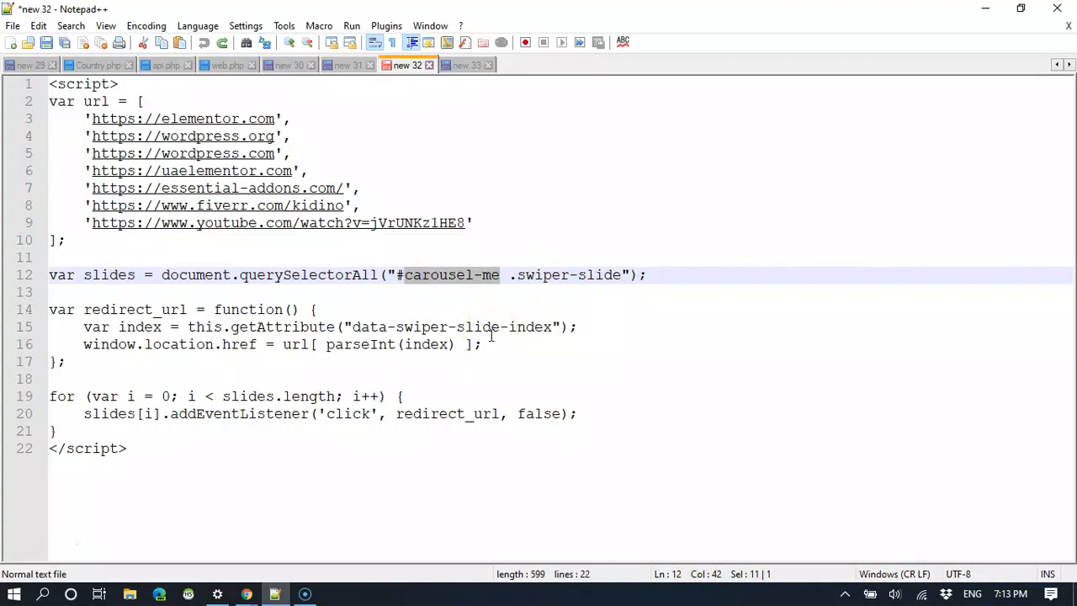
{"action": "type", "text": "my_"}
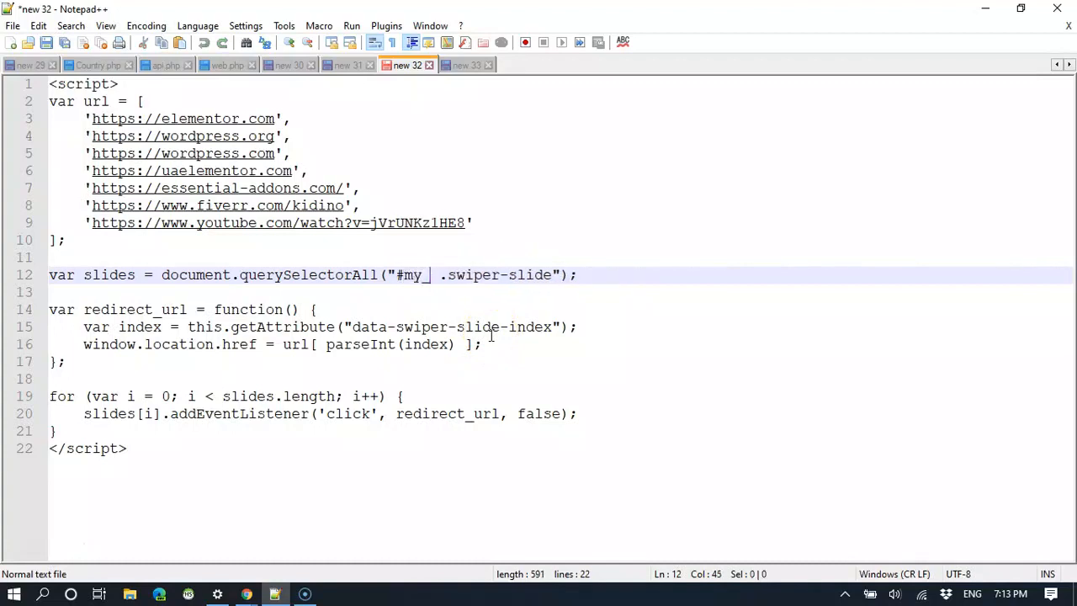
{"action": "type", "text": "slider"}
{"action": "left_click_drag", "start_coordinate": [484, 274], "coordinate": [405, 274]}
{"action": "right_click", "coordinate": [417, 274]}
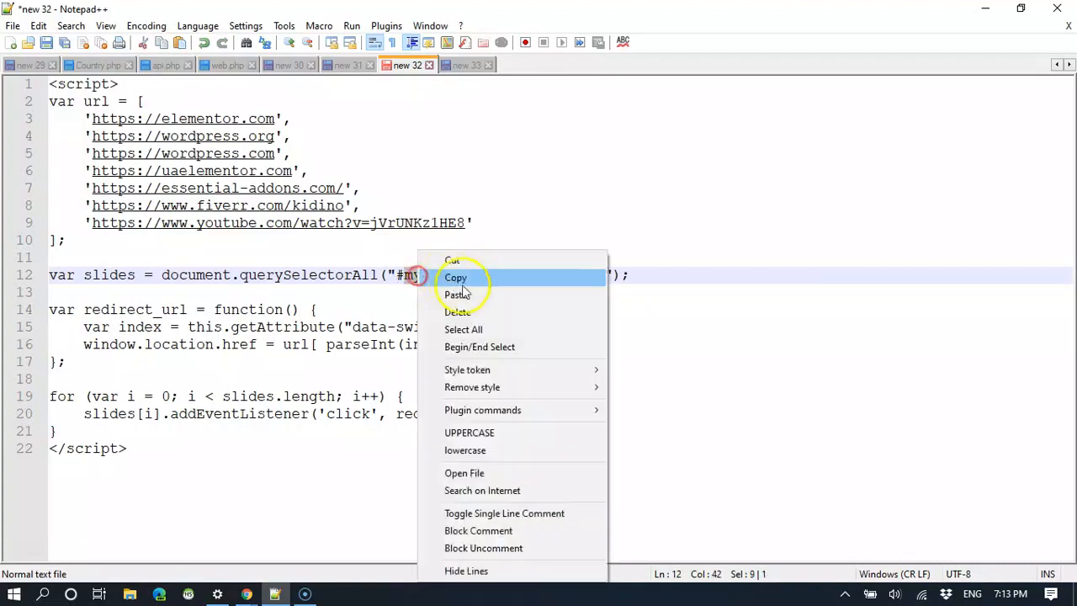
{"action": "left_click", "coordinate": [458, 278]}
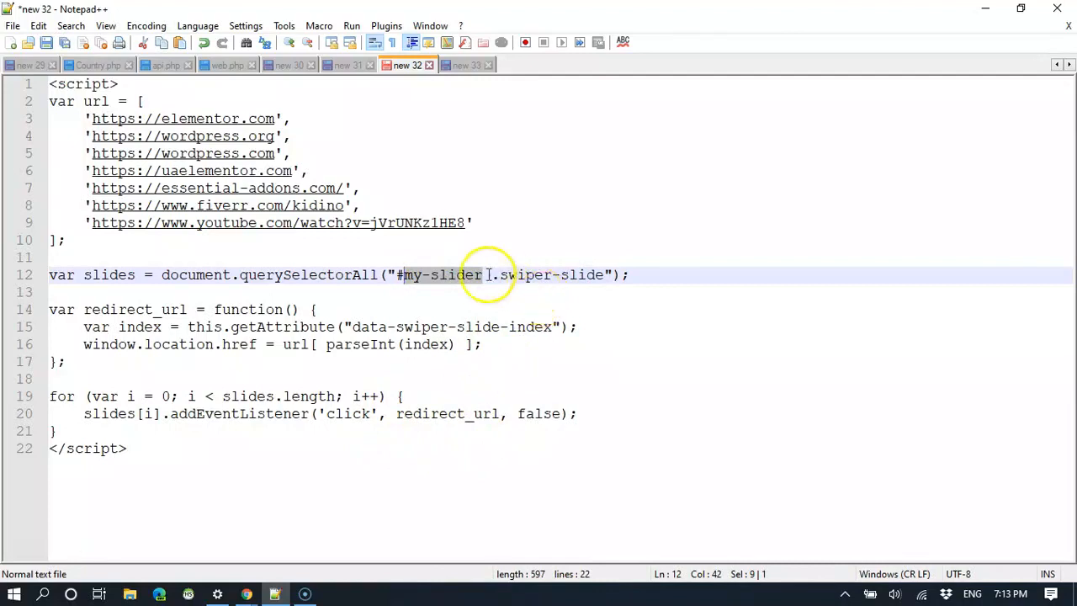
Review the click listener and redirect_url function, then copy the entire script including its script tags.
{"action": "left_click", "coordinate": [575, 275]}
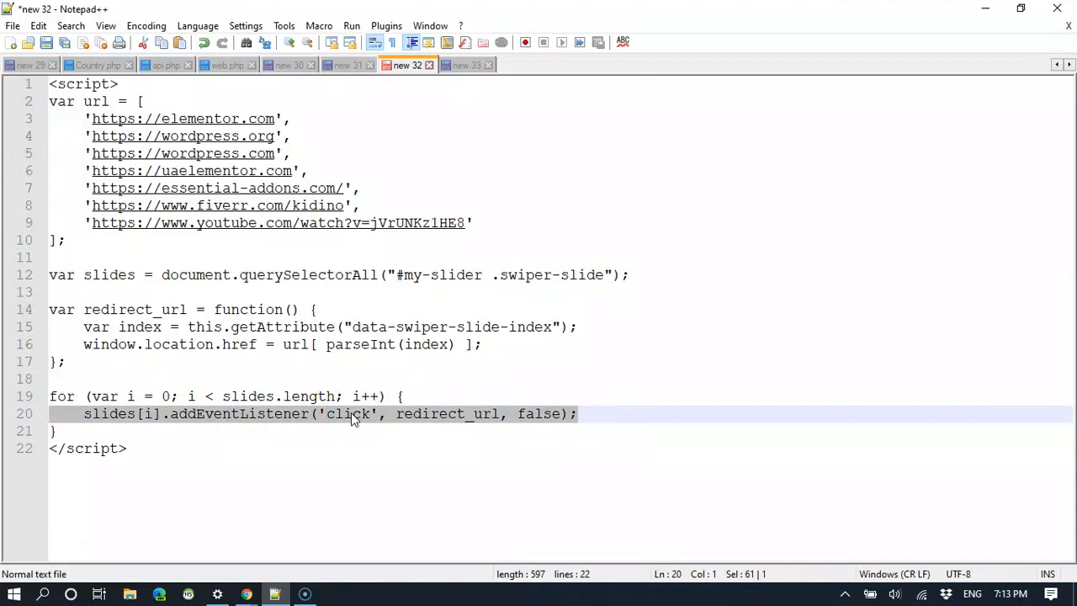
{"action": "double_click", "coordinate": [255, 309]}
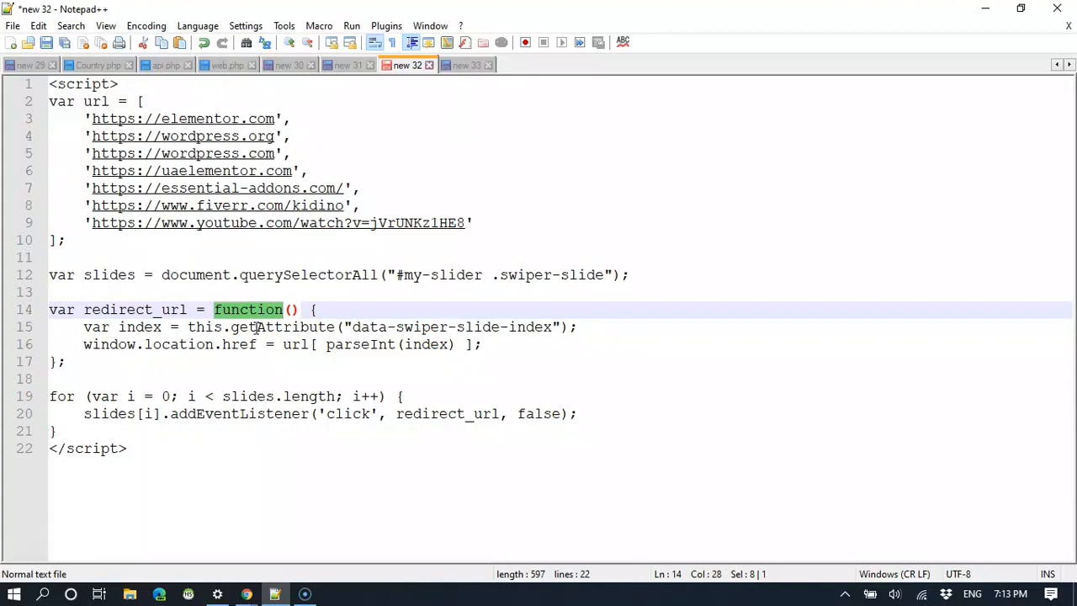
{"action": "double_click", "coordinate": [140, 327]}
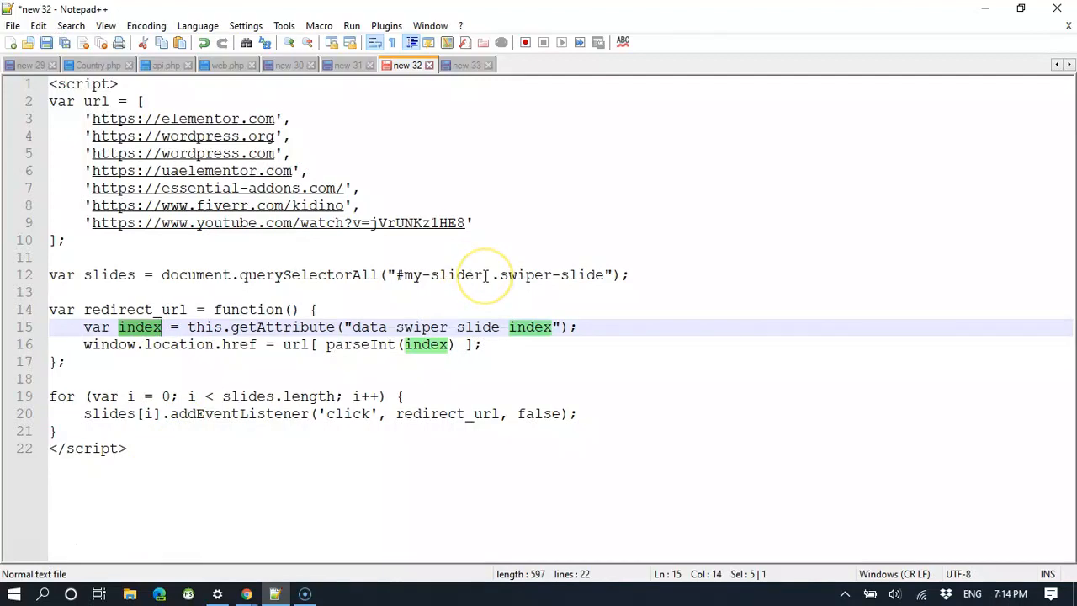
{"action": "left_click", "coordinate": [172, 454]}
{"action": "key", "text": "ctrl+a"}
{"action": "right_click", "coordinate": [147, 135]}
{"action": "left_click", "coordinate": [232, 168]}
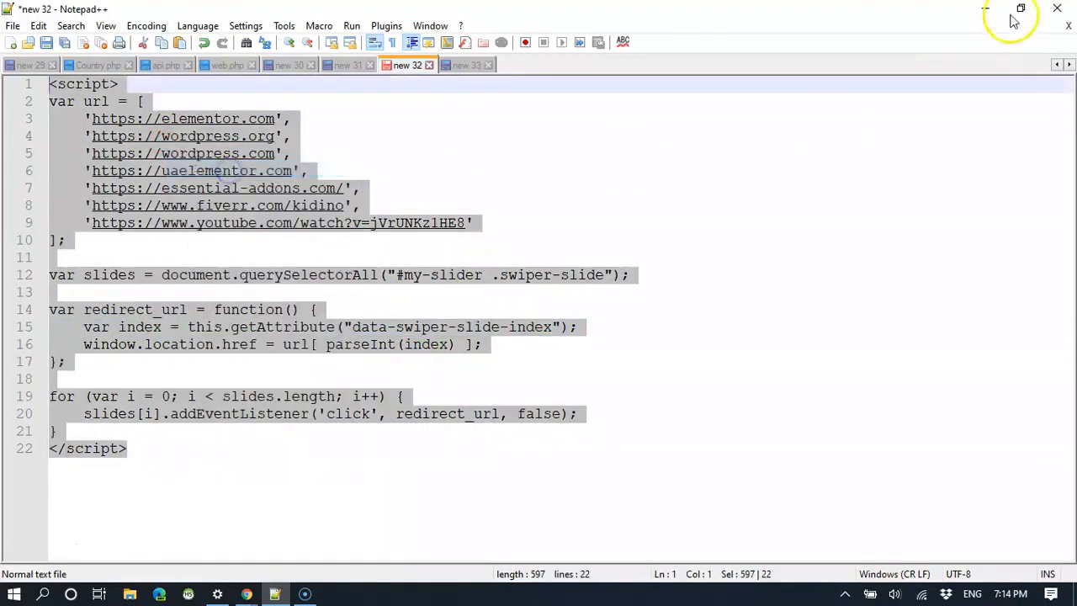
Return to the Elementor editor, paste the script into the HTML widget's code and update the page.
{"action": "left_click", "coordinate": [985, 9]}
{"action": "left_click", "coordinate": [184, 210]}
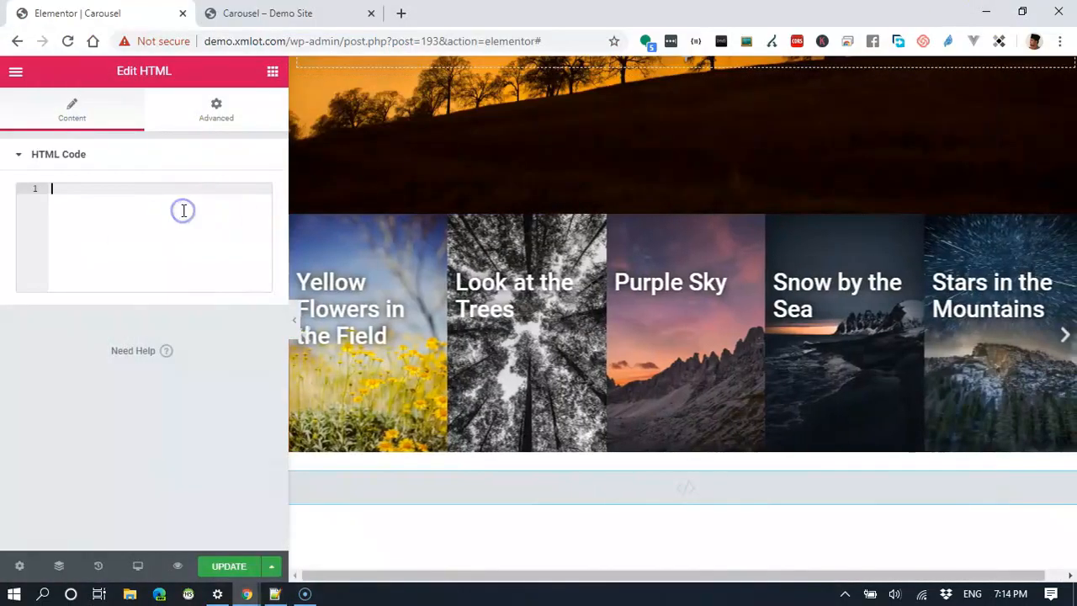
{"action": "key", "text": "ctrl+v"}
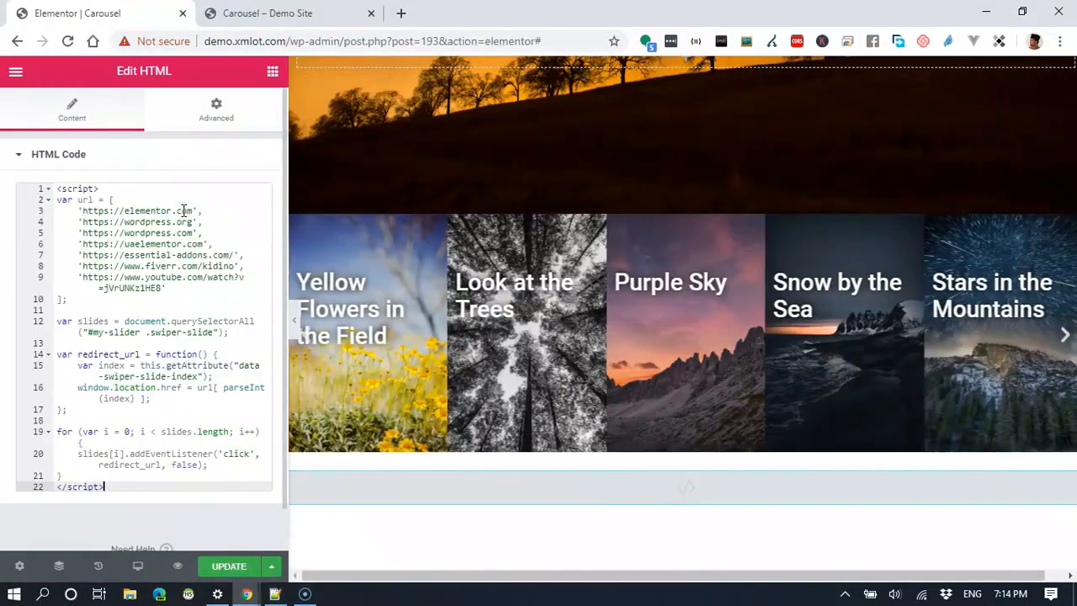
{"action": "scroll", "coordinate": [202, 281], "scroll_direction": "down", "scroll_amount": 1}
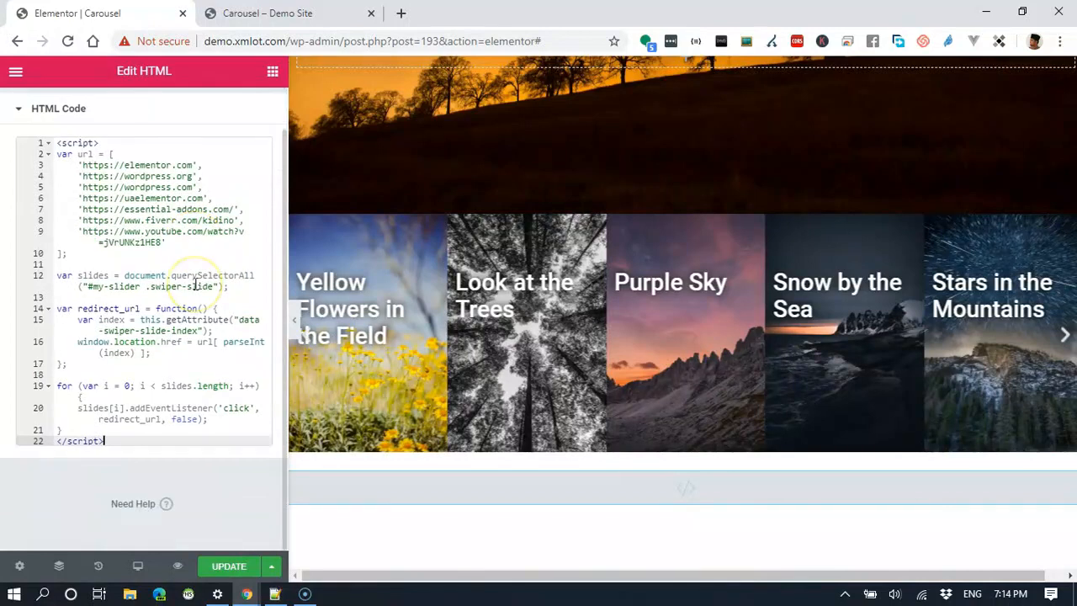
{"action": "left_click", "coordinate": [225, 567]}
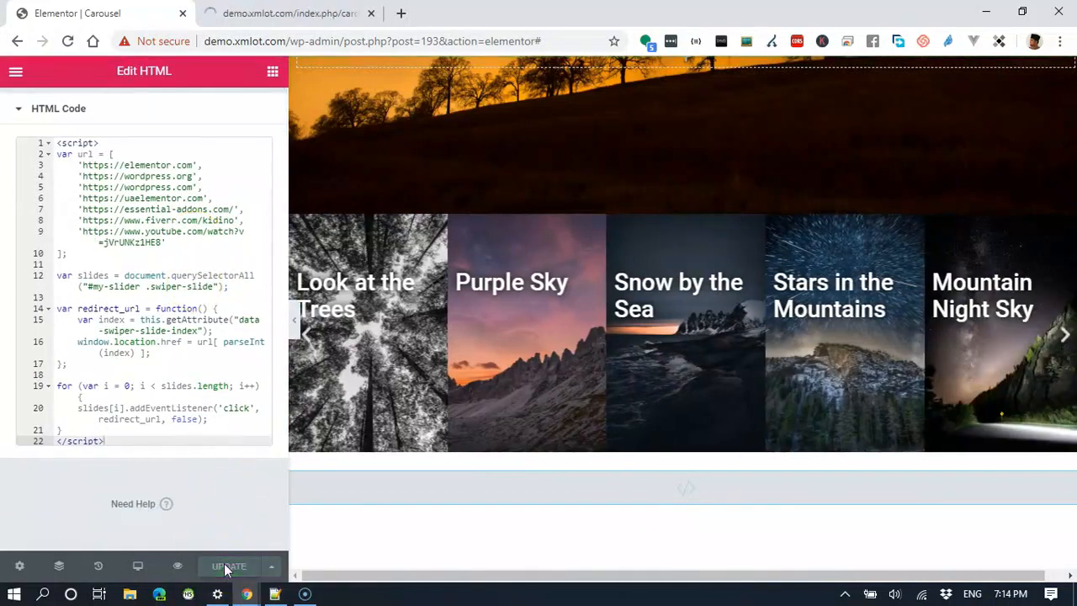
View the Carousel preview page, test the Mountain Night Sky slide's link in the first carousel and return to the page.
{"action": "left_click", "coordinate": [274, 15]}
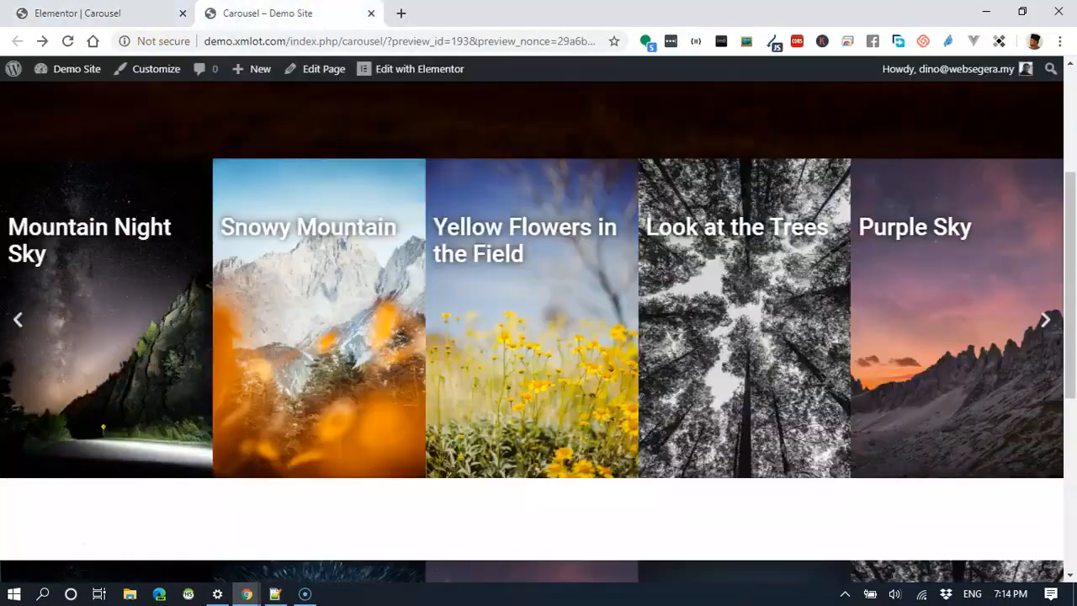
{"action": "scroll", "coordinate": [750, 339], "scroll_direction": "up", "scroll_amount": 3}
{"action": "scroll", "coordinate": [751, 334], "scroll_direction": "down", "scroll_amount": 7}
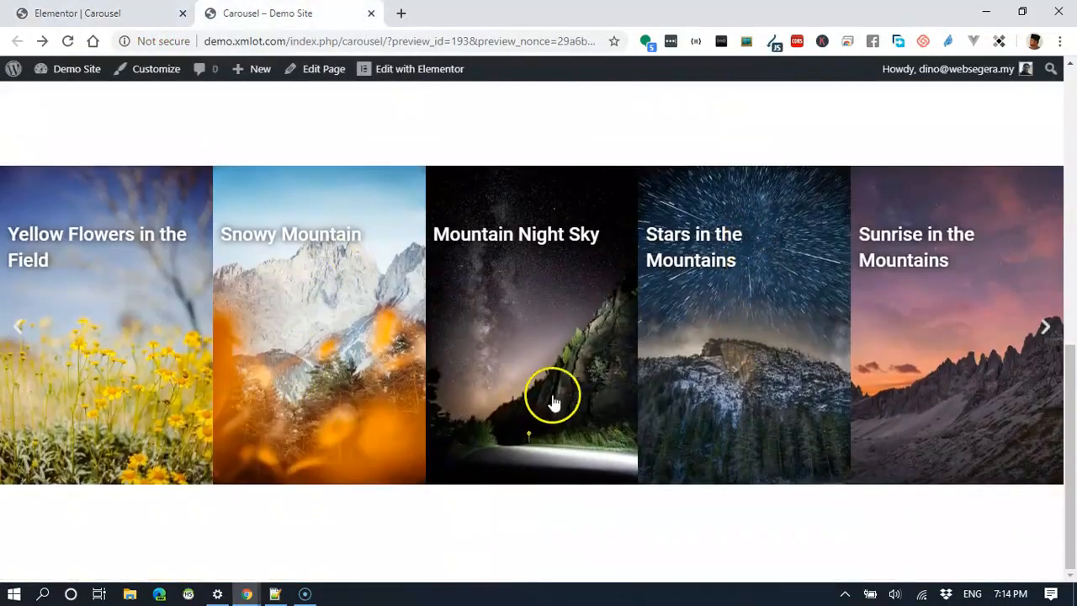
{"action": "scroll", "coordinate": [581, 361], "scroll_direction": "up", "scroll_amount": 6}
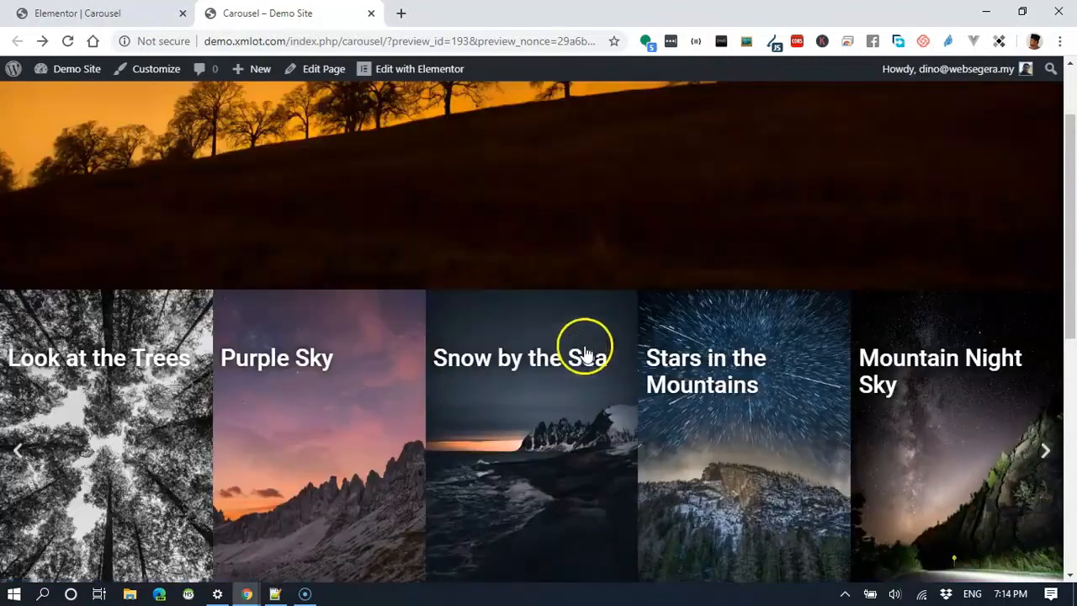
{"action": "scroll", "coordinate": [442, 373], "scroll_direction": "up", "scroll_amount": 1}
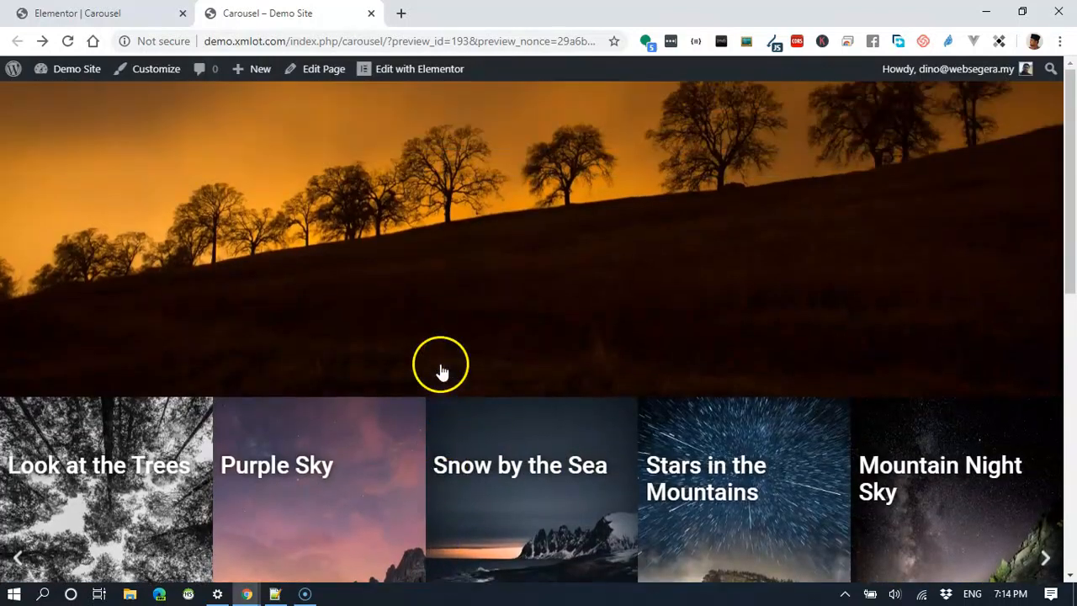
{"action": "scroll", "coordinate": [441, 371], "scroll_direction": "down", "scroll_amount": 2}
{"action": "left_click", "coordinate": [1041, 394]}
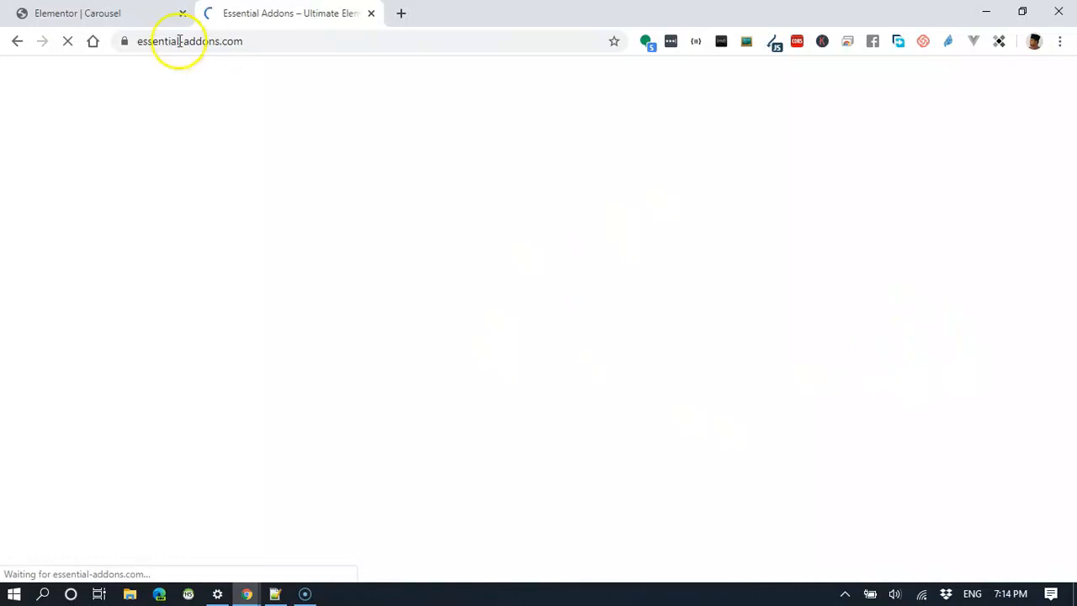
{"action": "left_click", "coordinate": [15, 42]}
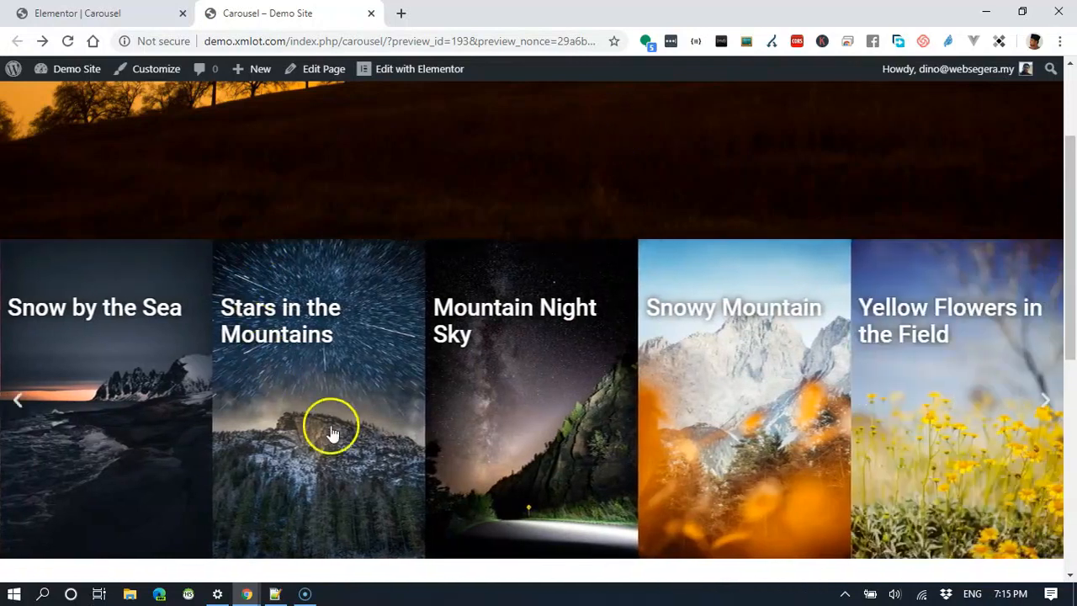
Test the link of the Stars in the Mountains slide and go back to the Carousel page.
{"action": "left_click", "coordinate": [319, 418]}
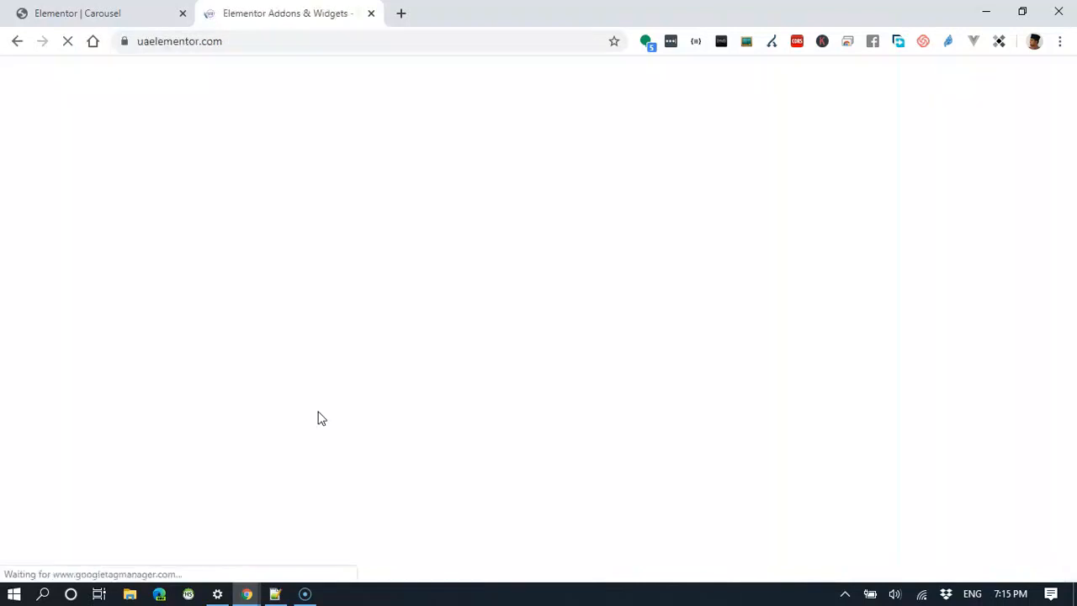
{"action": "left_click", "coordinate": [319, 470]}
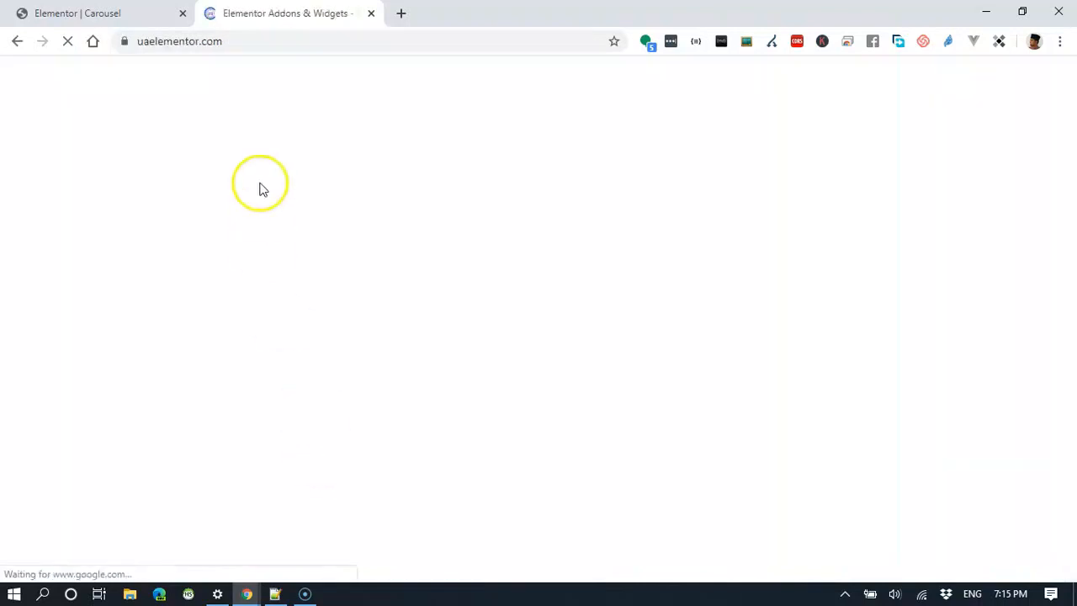
{"action": "left_click", "coordinate": [17, 41]}
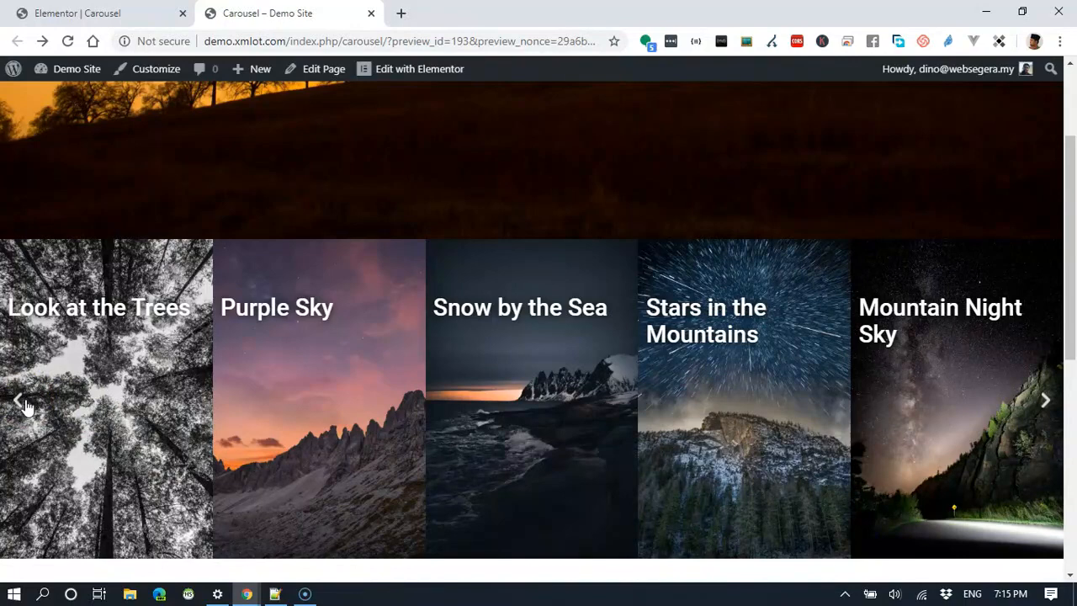
Compare the slide order with the url array in Notepad++, then return to the Carousel preview in the browser.
{"action": "left_click", "coordinate": [279, 596]}
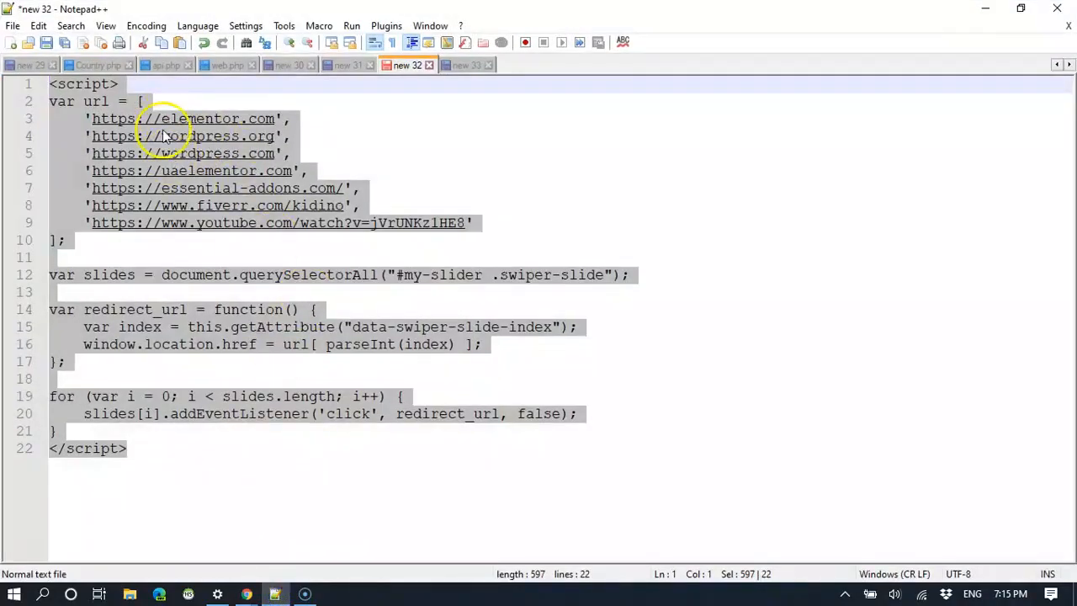
{"action": "left_click", "coordinate": [164, 136]}
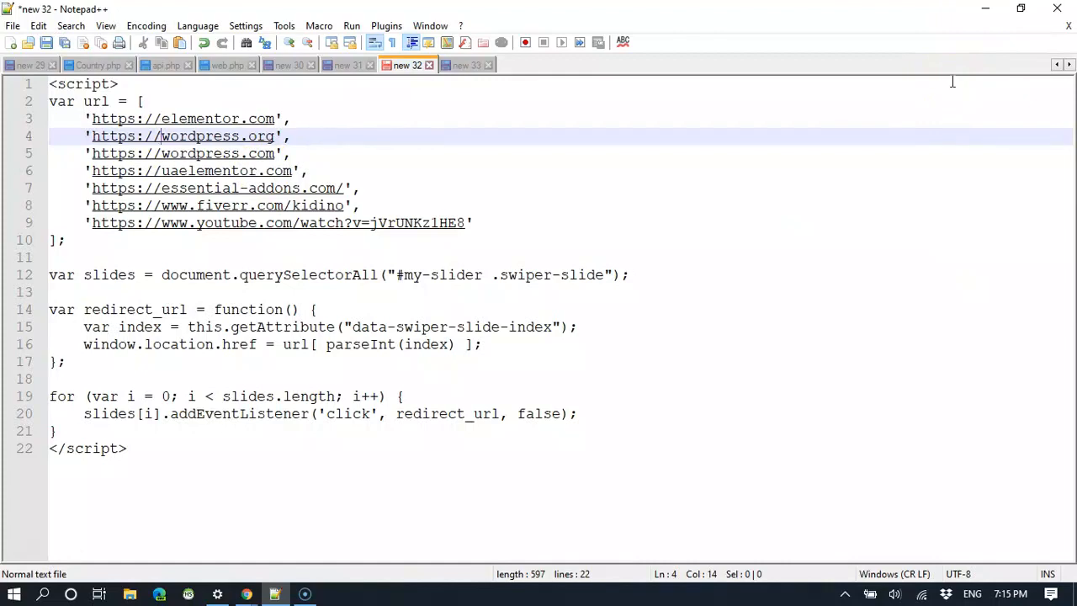
{"action": "left_click", "coordinate": [985, 8]}
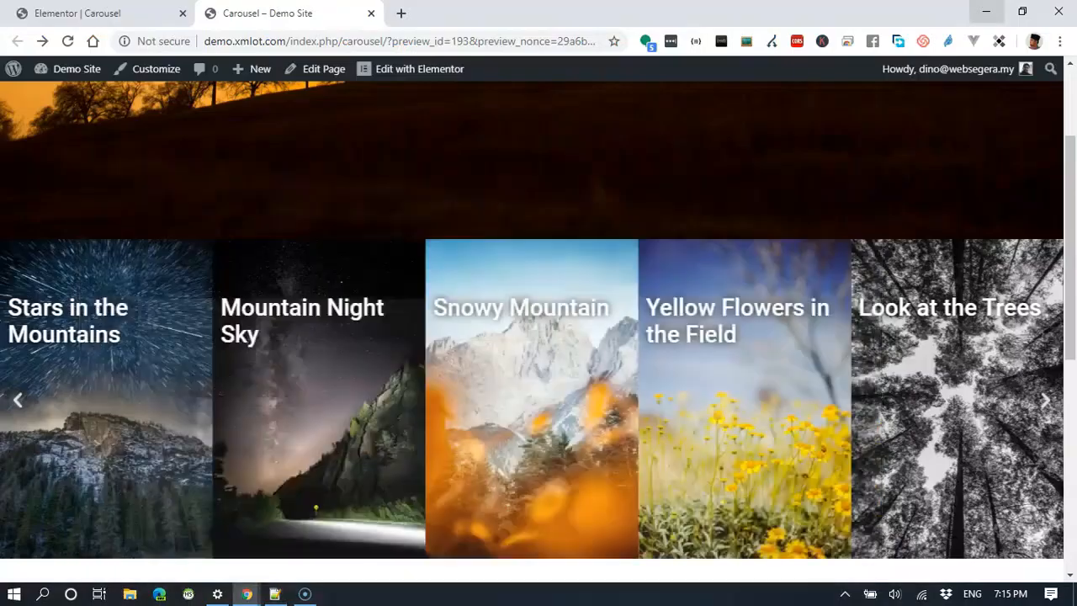
{"action": "scroll", "coordinate": [812, 123], "scroll_direction": "up", "scroll_amount": 2}
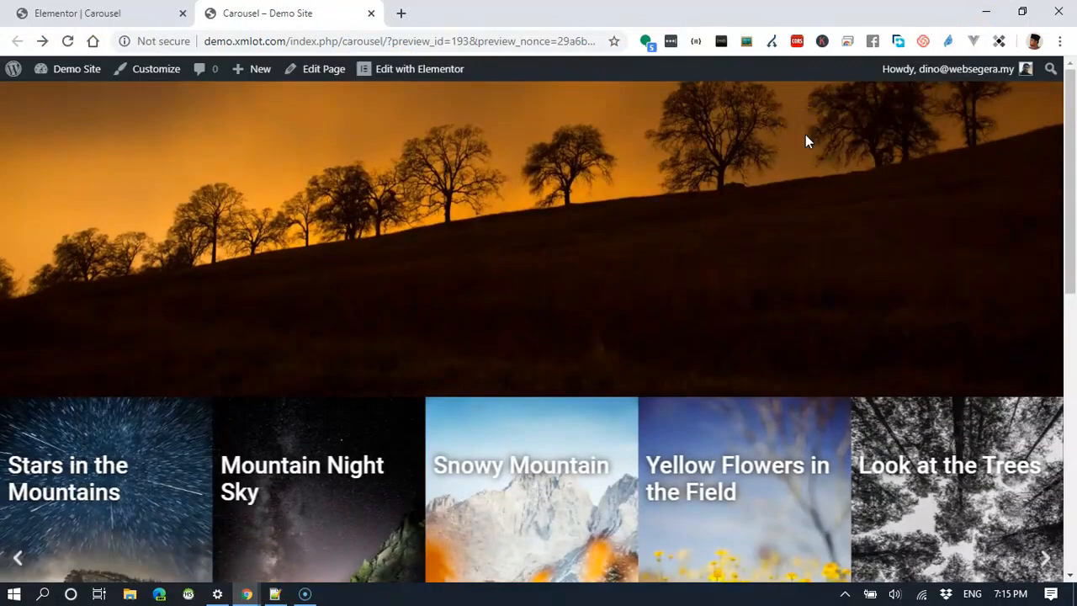